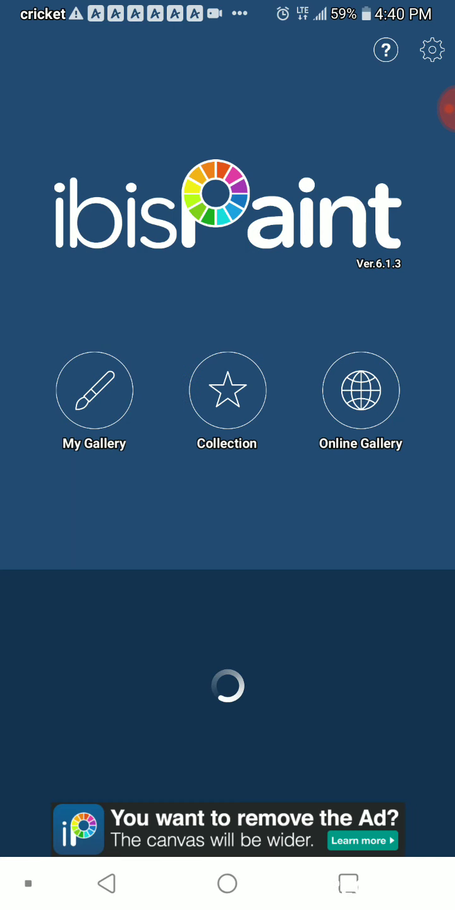
Create a new canvas at SD Size 540x938 from My Gallery
left_click(94, 390)
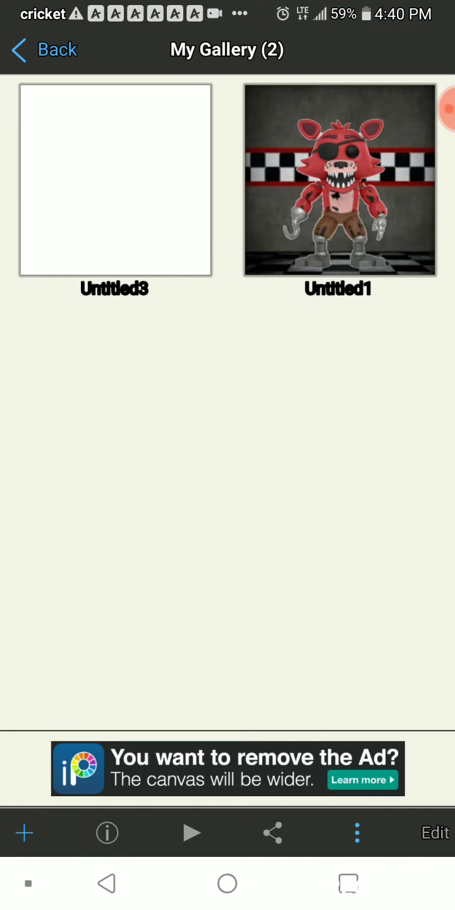
left_click(116, 179)
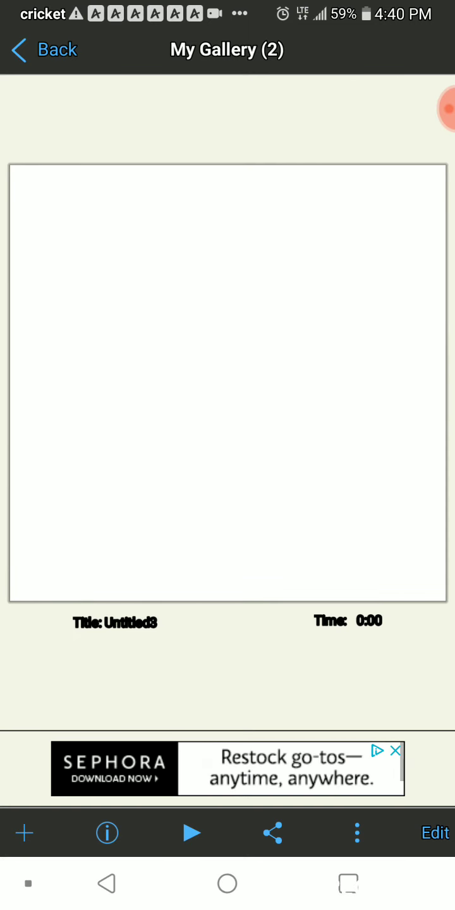
left_click(24, 832)
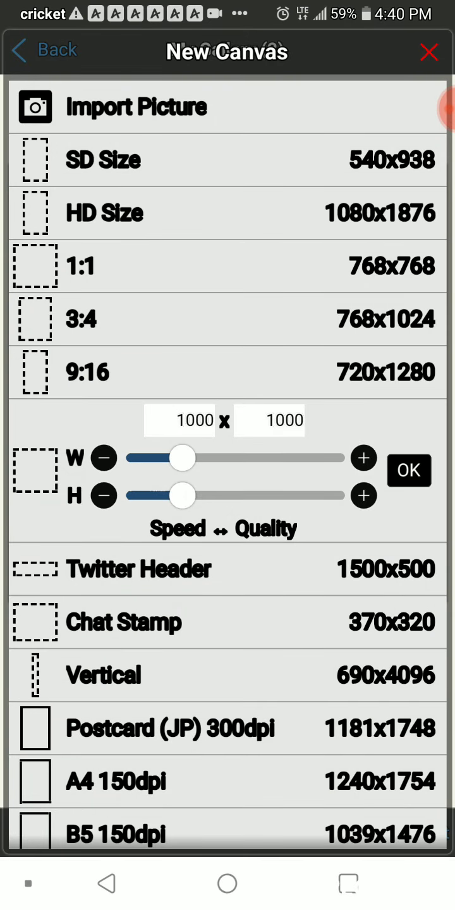
left_click(227, 320)
left_click(228, 213)
left_click(227, 159)
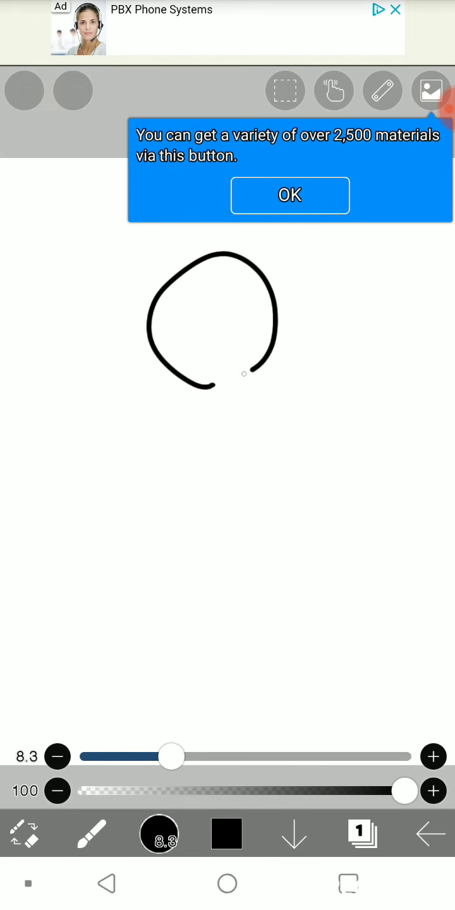
Undo the lopsided circle and dismiss the materials, rulers, stabilizer and selection tips
left_click(24, 90)
left_click(159, 834)
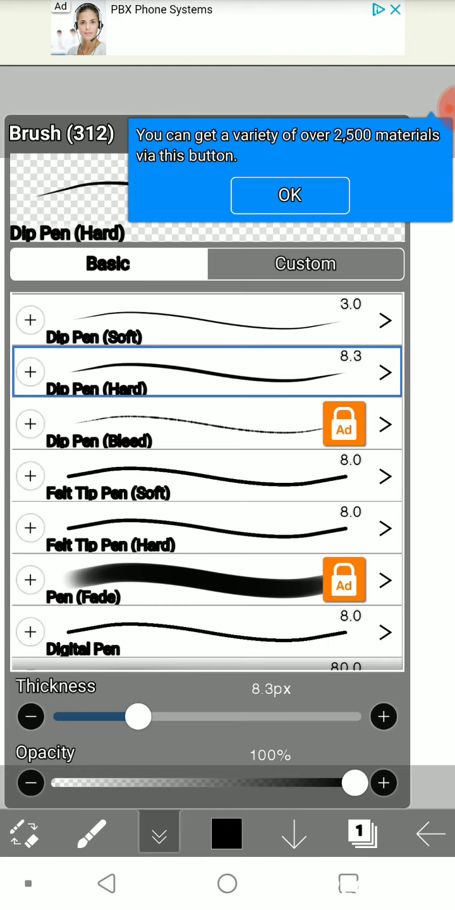
left_click(158, 833)
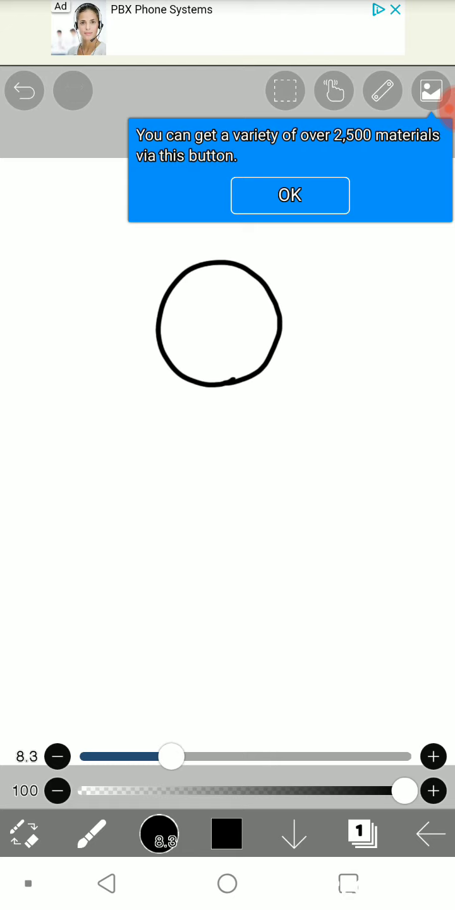
left_click(290, 196)
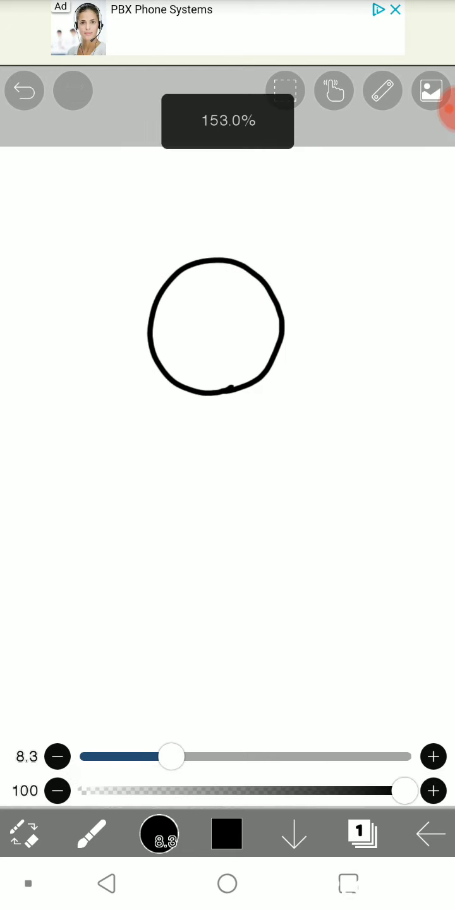
left_click(281, 215)
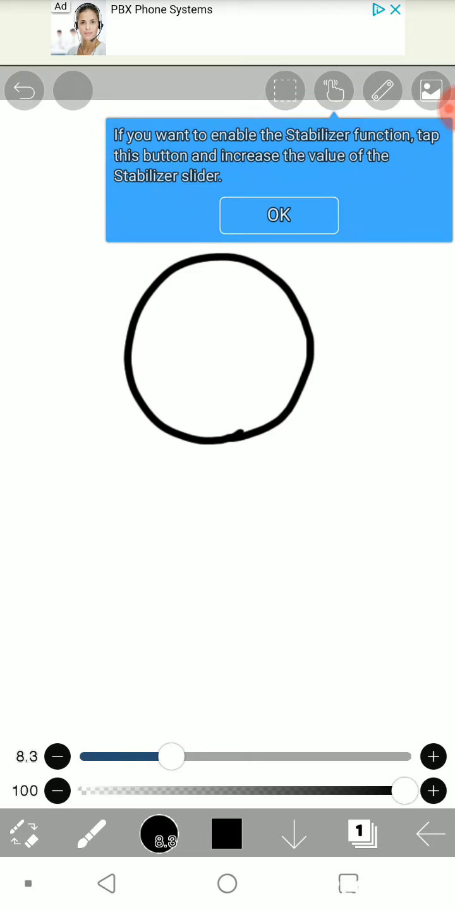
left_click(281, 156)
left_click(339, 193)
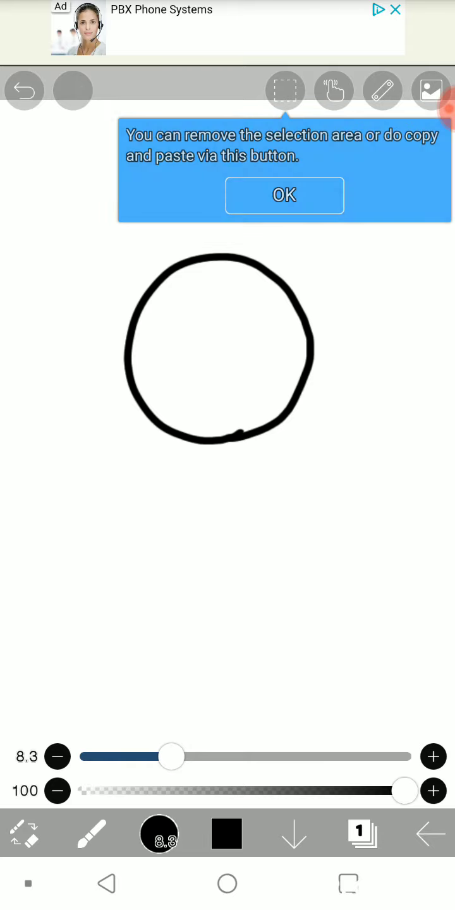
Draw crossing vertical and horizontal guidelines through the circle
left_click_drag(214, 243, 204, 468)
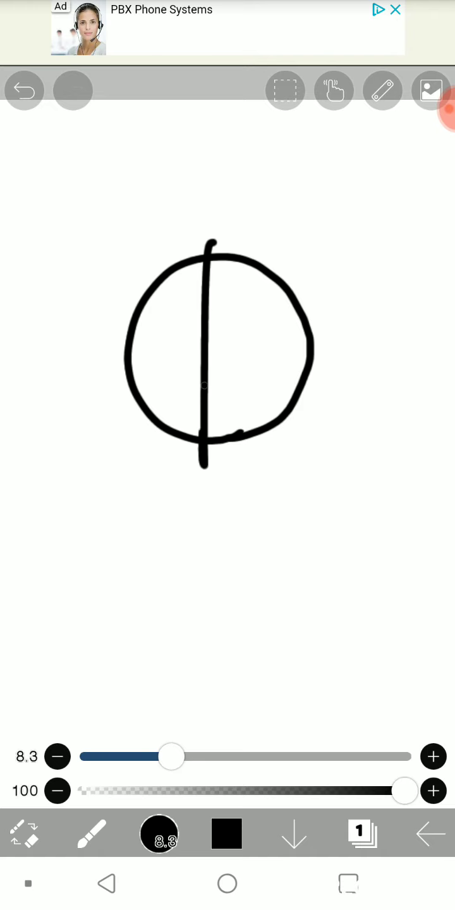
left_click_drag(211, 212, 213, 436)
scroll(228, 341, "up", 2)
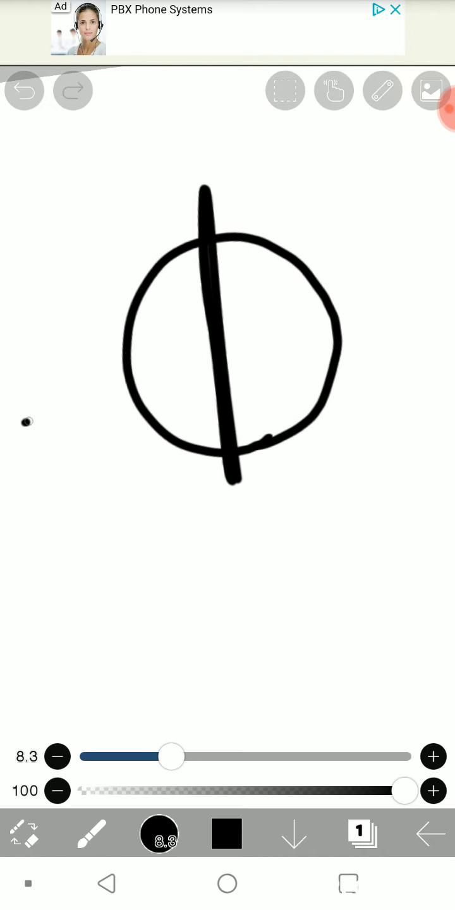
mouse_move(25, 422)
left_mouse_down()
mouse_move(389, 340)
mouse_move(136, 382)
mouse_move(398, 319)
left_mouse_up()
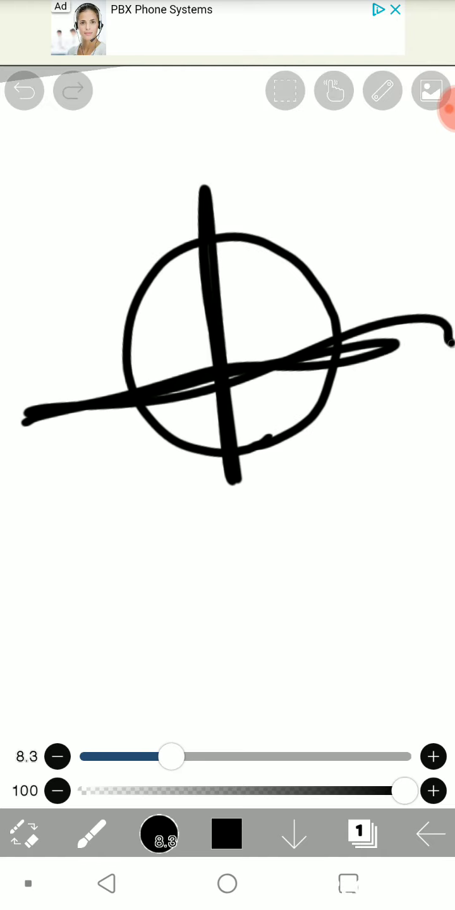
left_click_drag(449, 343, 126, 385)
scroll(227, 442, "up", 1)
scroll(228, 442, "up", 1)
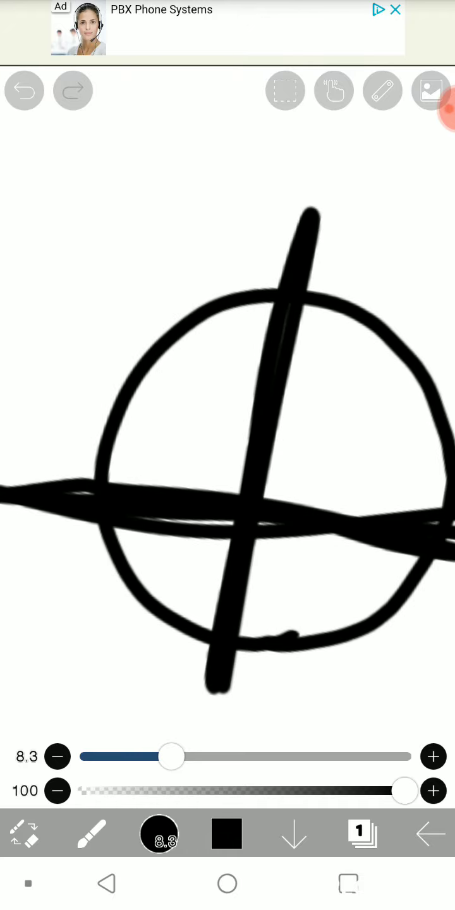
scroll(227, 442, "up", 2)
Sketch the left and right ear strokes above the circle
left_click_drag(236, 421, 77, 262)
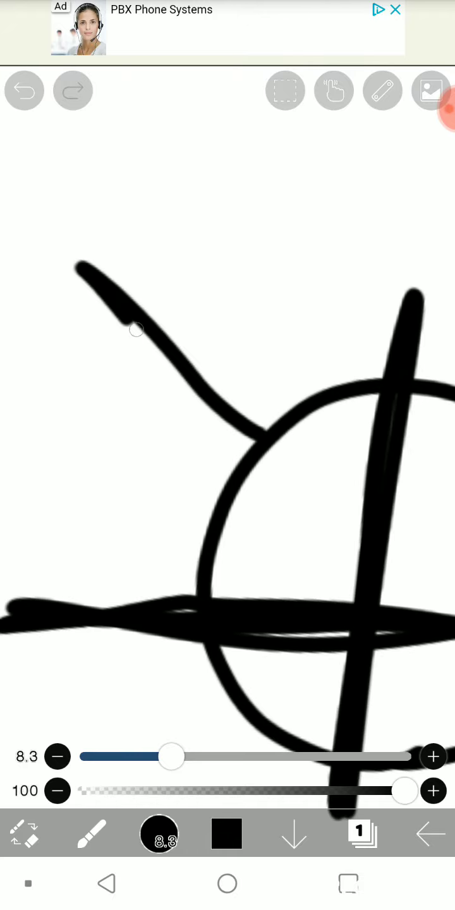
scroll(227, 441, "down", 1)
scroll(228, 442, "up", 1)
scroll(228, 441, "up", 1)
scroll(228, 442, "up", 1)
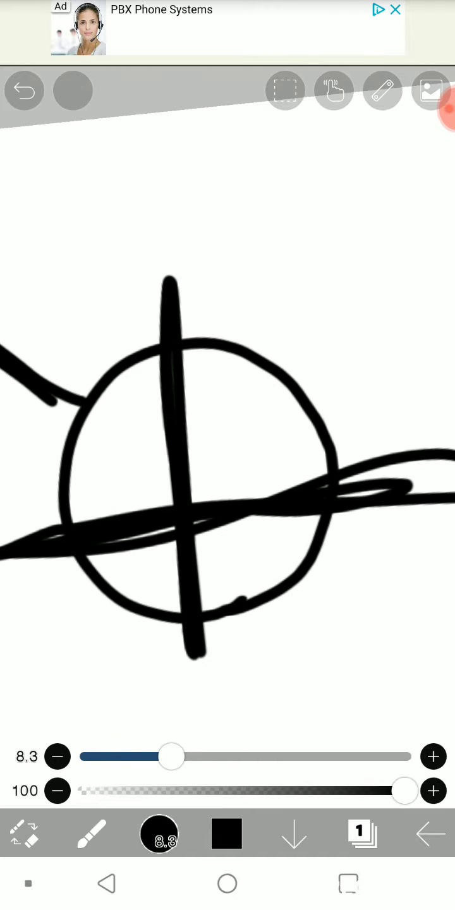
mouse_move(328, 302)
left_mouse_down()
mouse_move(372, 239)
mouse_move(287, 386)
left_mouse_up()
scroll(227, 442, "down", 1)
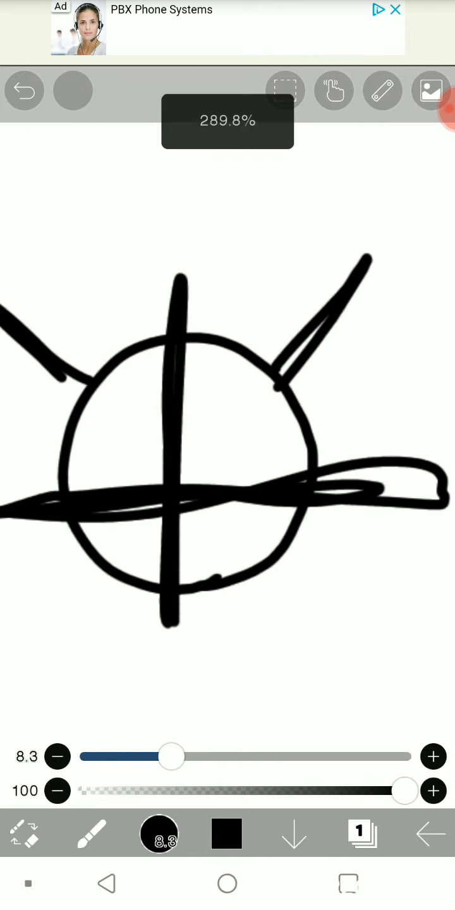
scroll(227, 442, "down", 1)
scroll(228, 442, "down", 1)
scroll(227, 441, "up", 2)
scroll(228, 442, "up", 1)
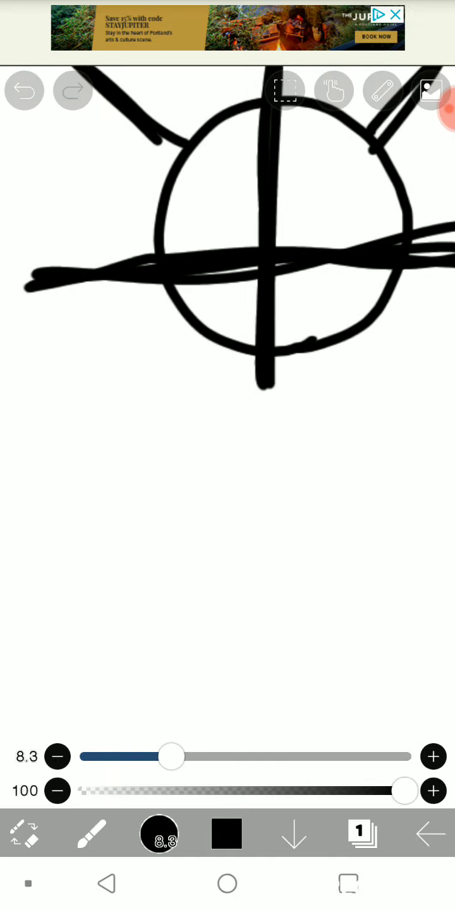
Draw the two jaw/neck lines below the circle and one more crossing guideline
mouse_move(151, 320)
left_mouse_down()
mouse_move(193, 471)
mouse_move(225, 560)
left_mouse_up()
left_click_drag(407, 309, 302, 574)
scroll(227, 442, "down", 1)
scroll(227, 442, "down", 2)
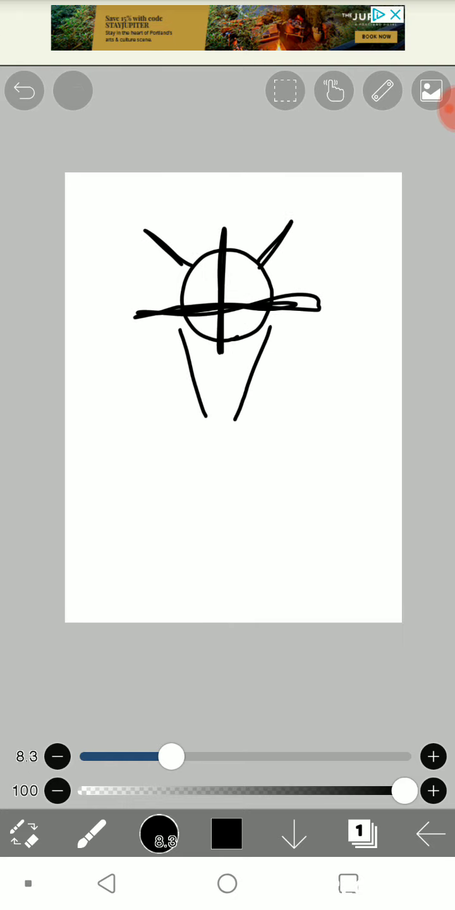
scroll(228, 442, "up", 2)
scroll(227, 442, "up", 2)
scroll(227, 379, "down", 2)
mouse_move(344, 282)
left_mouse_down()
mouse_move(82, 345)
mouse_move(366, 402)
left_mouse_up()
scroll(227, 347, "down", 1)
scroll(228, 379, "up", 1)
scroll(227, 405, "down", 2)
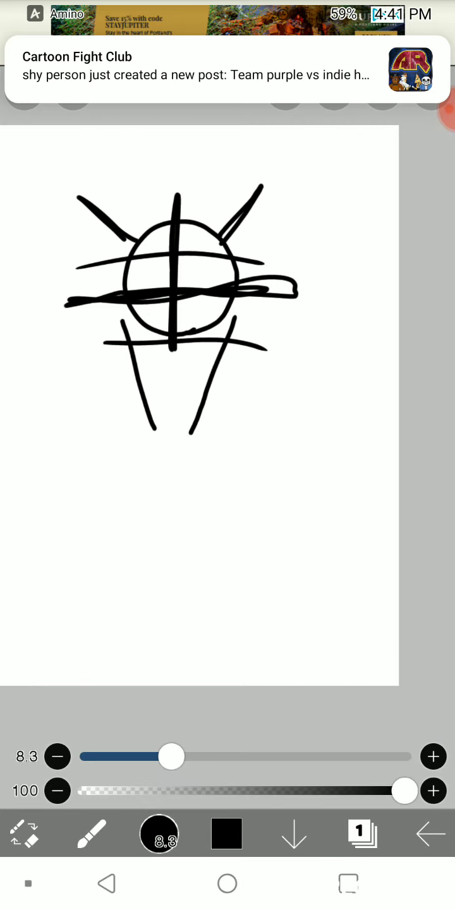
scroll(227, 284, "up", 2)
scroll(228, 221, "up", 2)
scroll(227, 221, "down", 2)
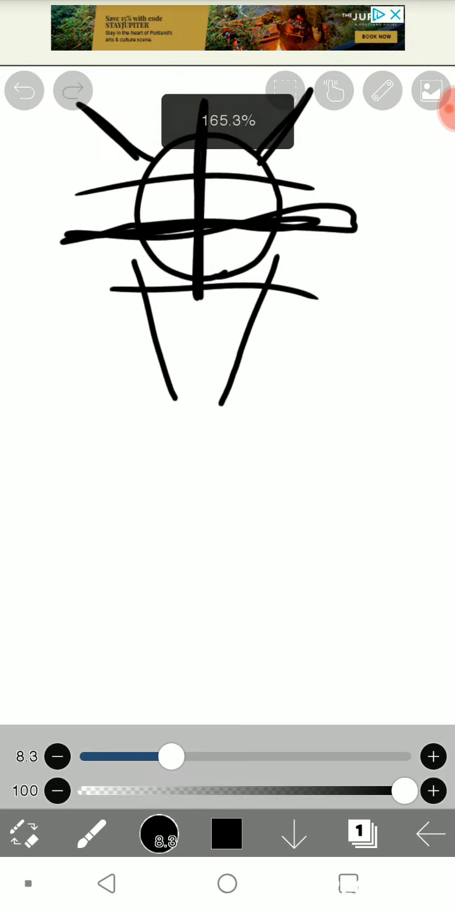
scroll(228, 285, "down", 2)
left_click(293, 834)
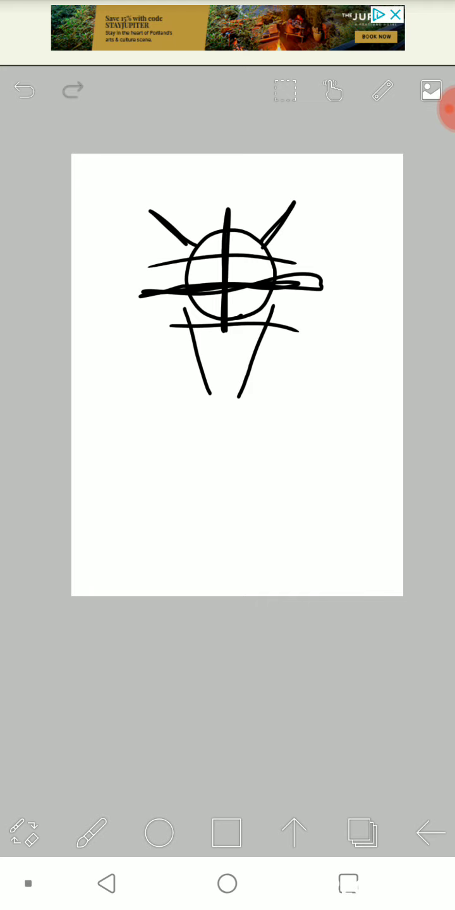
Lower sketch layer 1 to about 11% opacity and add empty layer 2 above it
left_click(362, 832)
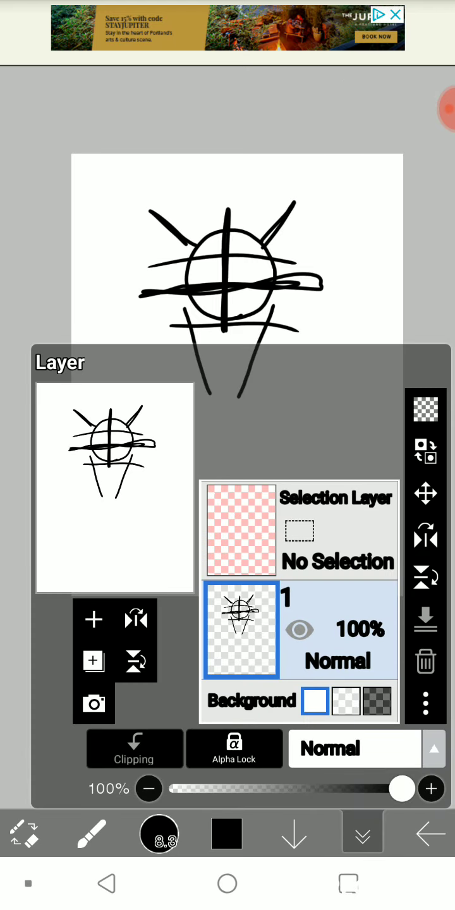
left_click_drag(402, 788, 205, 788)
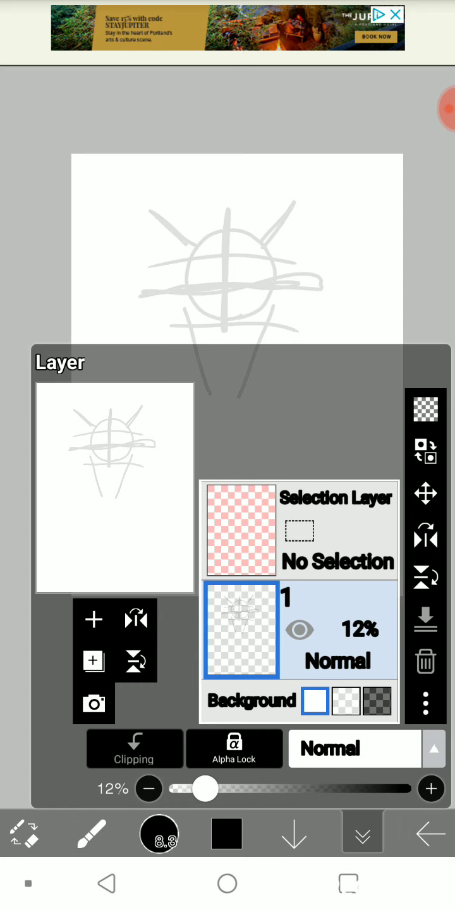
left_click(94, 619)
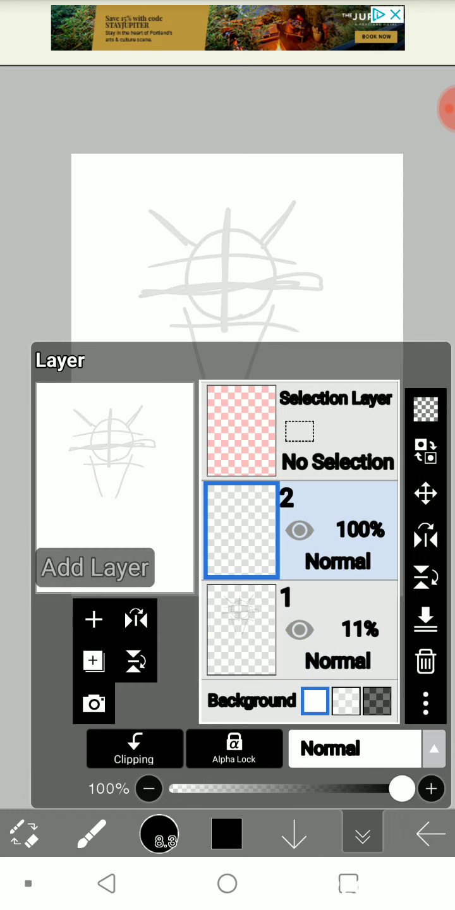
left_click(361, 831)
scroll(228, 315, "up", 5)
scroll(227, 315, "up", 3)
scroll(228, 316, "down", 2)
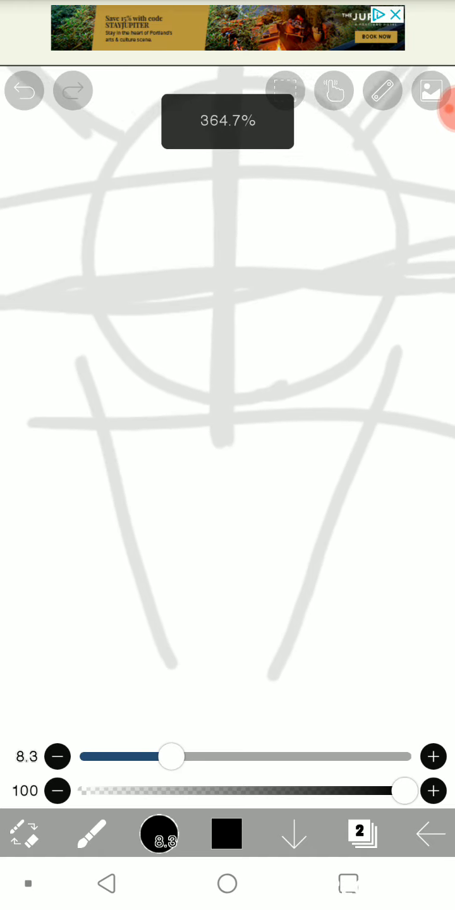
scroll(227, 316, "down", 1)
scroll(227, 378, "down", 3)
scroll(227, 379, "up", 2)
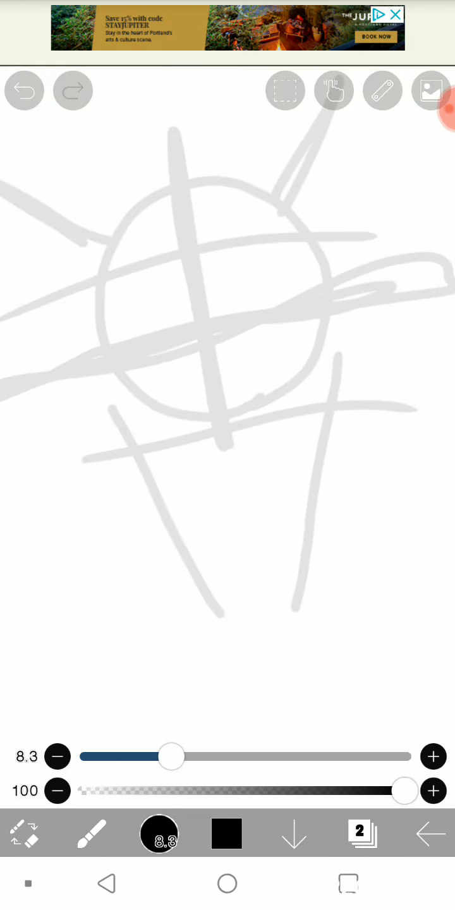
scroll(227, 379, "up", 2)
scroll(228, 379, "up", 3)
scroll(228, 404, "up", 1)
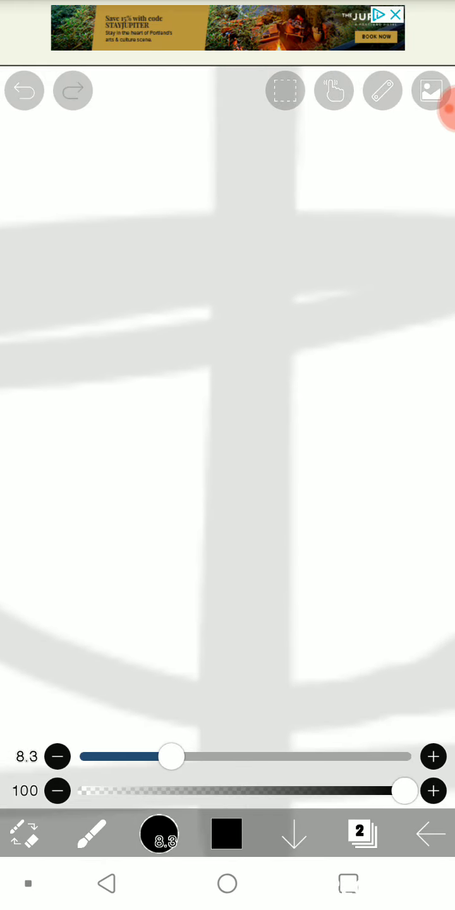
Ink the eye as a closed, thick black ring
mouse_move(300, 482)
left_mouse_down()
mouse_move(163, 471)
mouse_move(234, 372)
mouse_move(345, 385)
mouse_move(350, 451)
mouse_move(298, 489)
left_mouse_up()
scroll(227, 405, "up", 2)
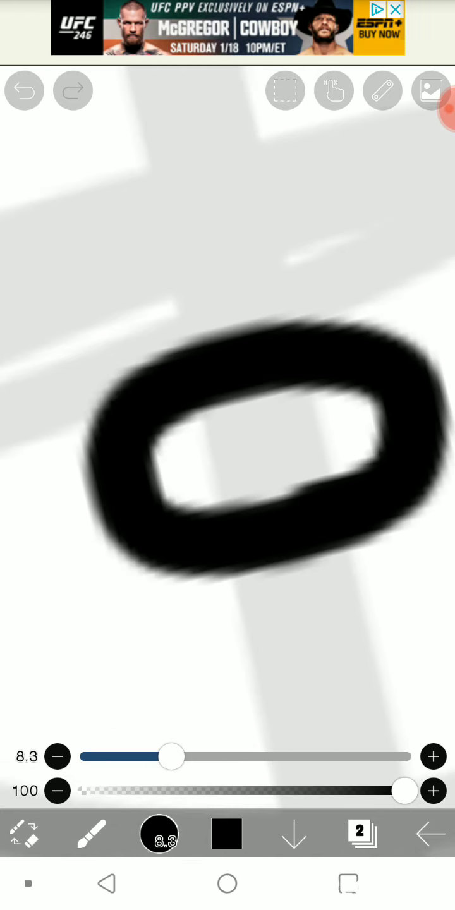
mouse_move(151, 471)
left_mouse_down()
mouse_move(264, 417)
mouse_move(378, 442)
mouse_move(372, 452)
left_mouse_up()
scroll(227, 405, "down", 2)
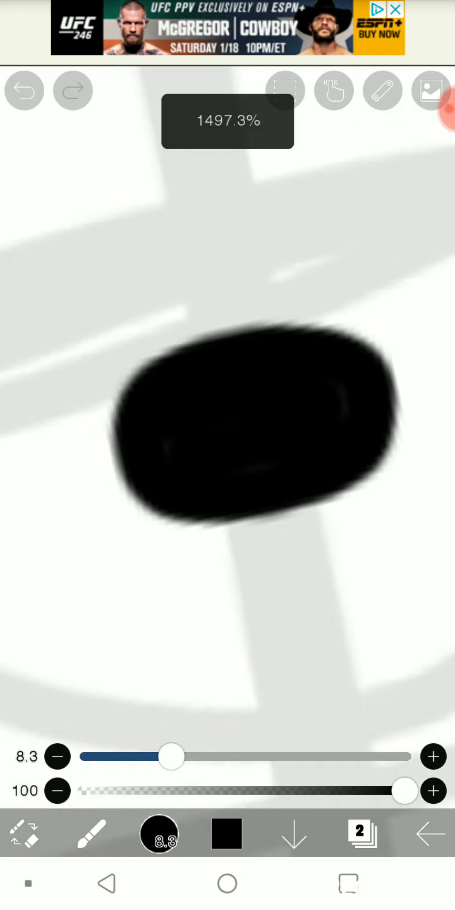
scroll(227, 404, "down", 3)
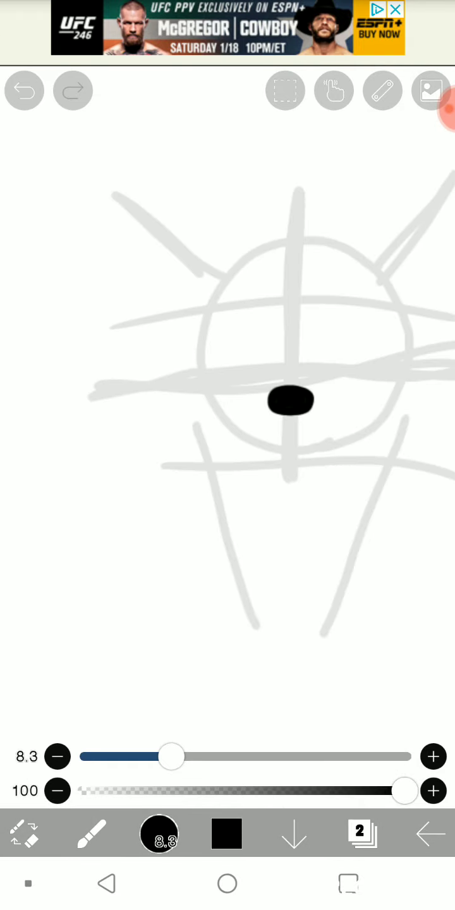
With a thinner brush, draw the outline arching over the eye and down both sides
left_click_drag(170, 756, 129, 757)
scroll(278, 364, "up", 3)
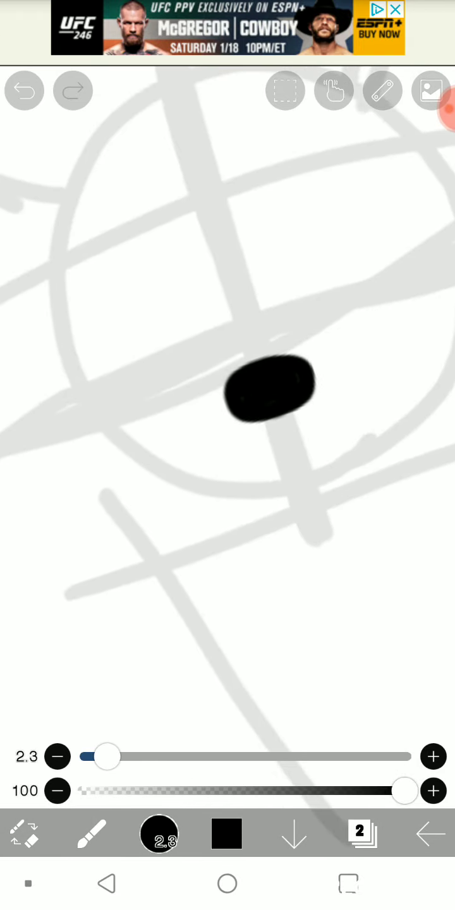
scroll(278, 363, "up", 2)
scroll(278, 363, "up", 2)
left_click_drag(373, 373, 242, 384)
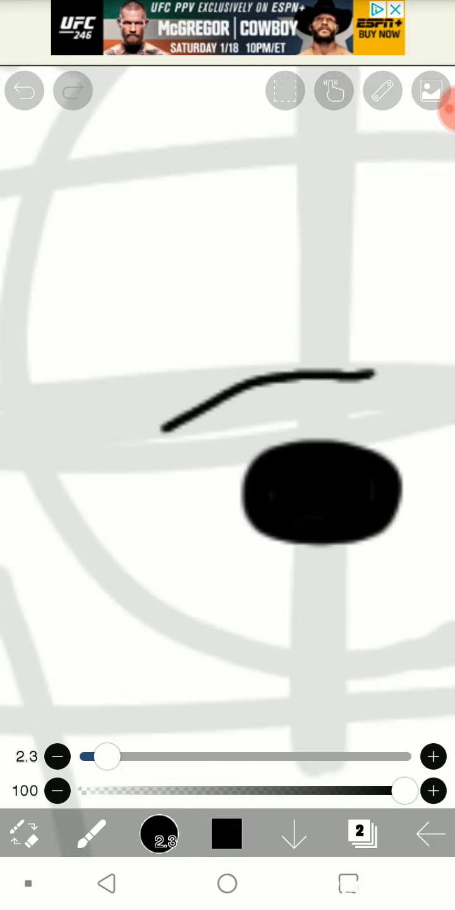
left_click_drag(128, 476, 37, 579)
scroll(227, 405, "up", 3)
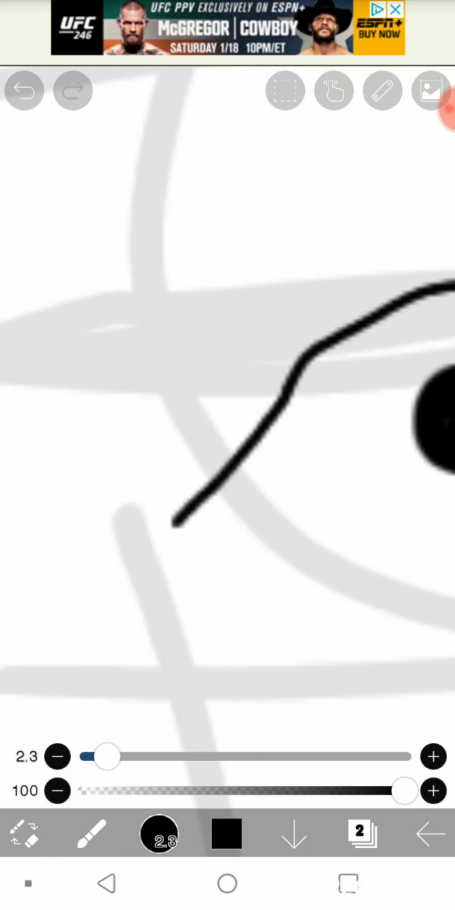
scroll(227, 405, "up", 2)
mouse_move(213, 521)
left_mouse_down()
mouse_move(187, 569)
mouse_move(167, 682)
mouse_move(278, 707)
mouse_move(351, 701)
left_mouse_up()
scroll(228, 404, "down", 5)
scroll(227, 404, "down", 2)
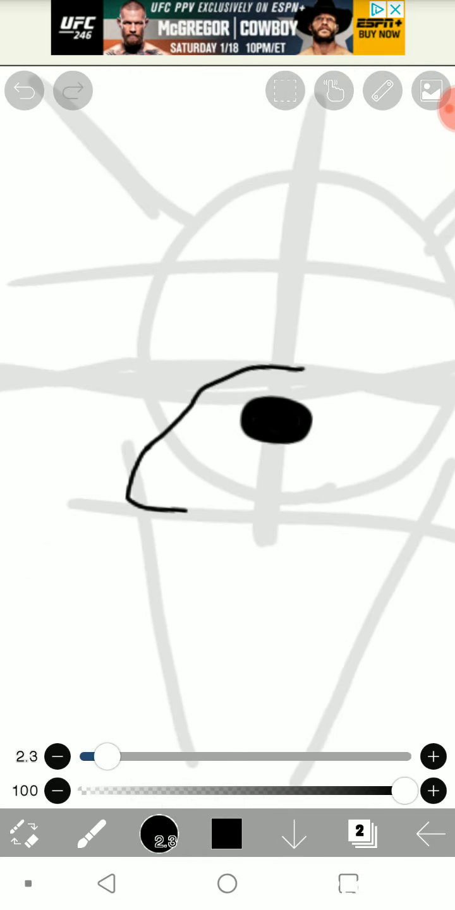
scroll(259, 426, "up", 3)
scroll(227, 404, "up", 3)
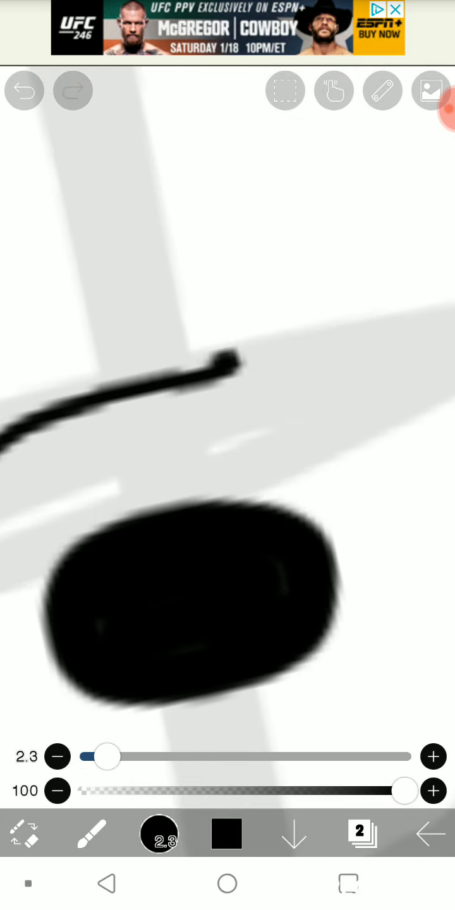
mouse_move(237, 360)
left_mouse_down()
mouse_move(344, 367)
mouse_move(410, 412)
left_mouse_up()
scroll(227, 405, "down", 2)
scroll(228, 405, "down", 3)
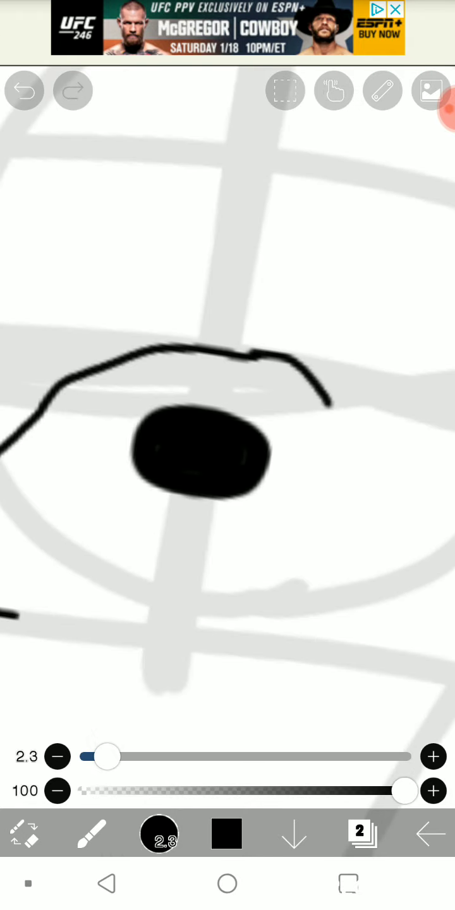
Replace the hooked right end of the outline with a downward curve
left_click(24, 90)
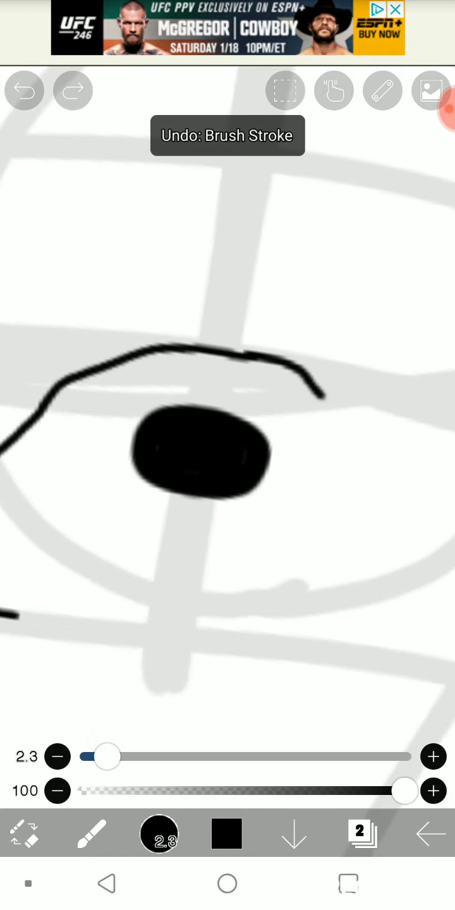
left_click_drag(348, 435, 376, 481)
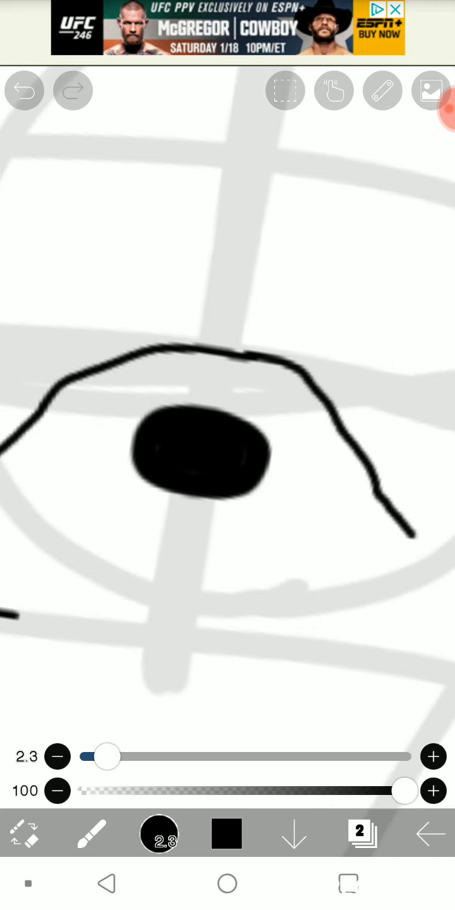
scroll(227, 404, "down", 3)
scroll(378, 481, "up", 2)
scroll(379, 480, "up", 2)
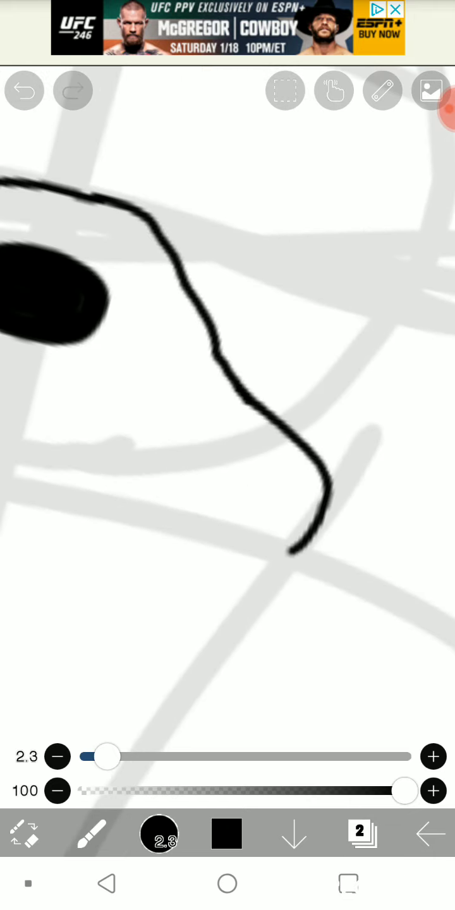
scroll(228, 404, "down", 3)
scroll(227, 404, "up", 1)
scroll(227, 405, "up", 1)
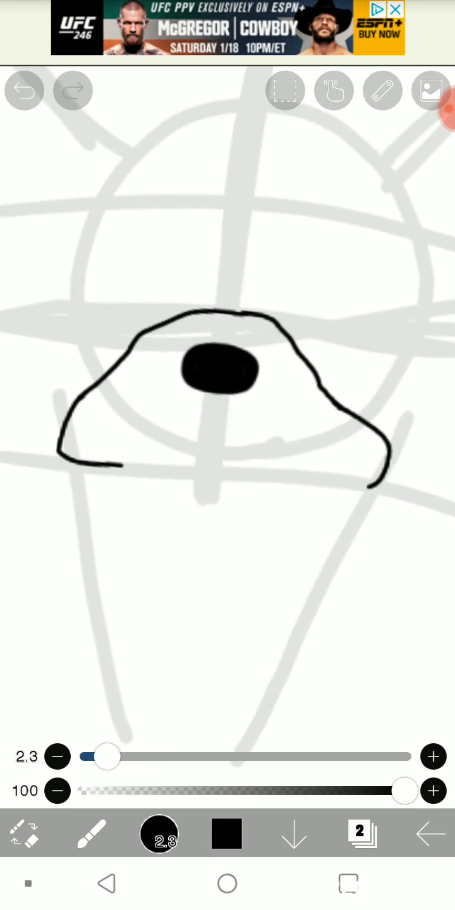
Erase part of the left side of the outline
left_click(25, 834)
scroll(227, 404, "up", 2)
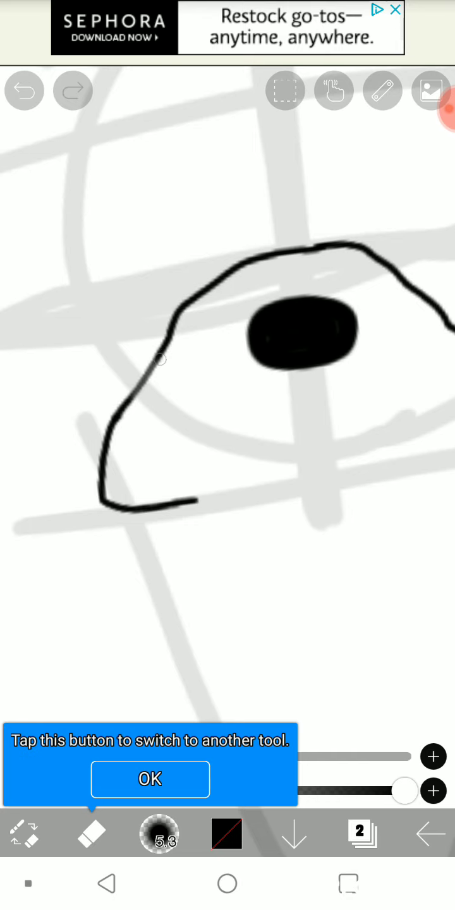
scroll(228, 405, "up", 1)
left_click_drag(144, 411, 189, 354)
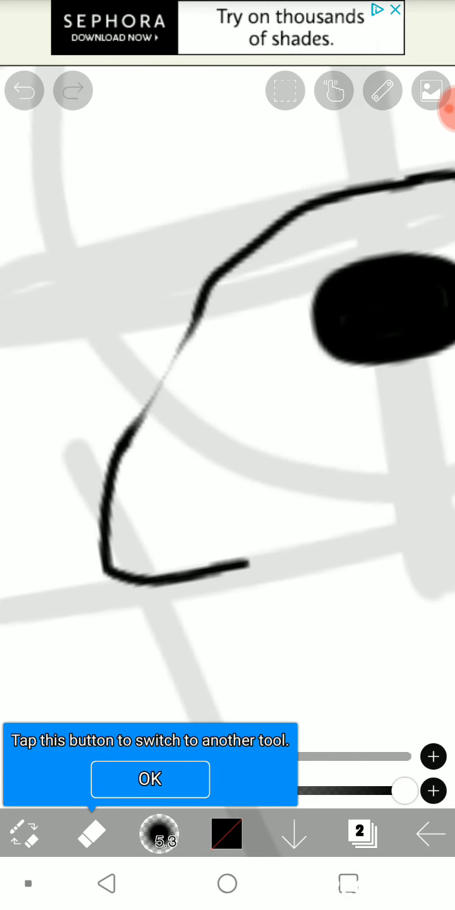
Set the eraser to Felt Tip Pen (Soft) at size 11.7 and erase a gap in the left outline
left_click(159, 833)
left_click(126, 494)
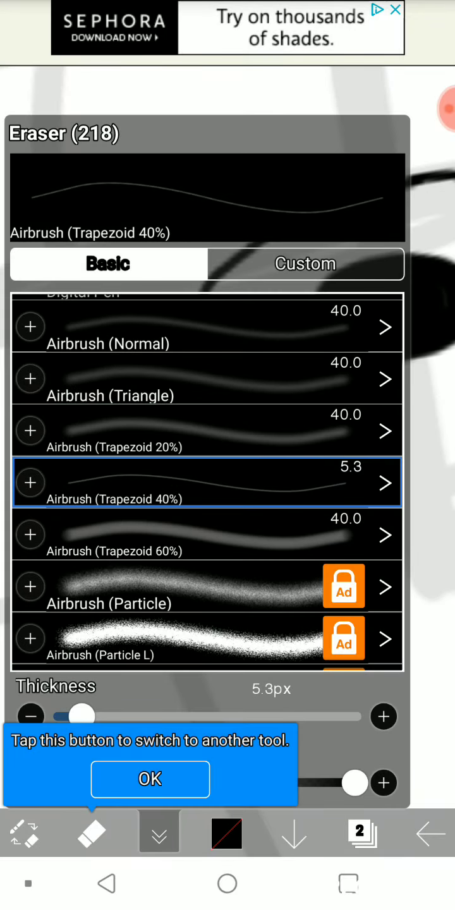
scroll(208, 481, "up", 5)
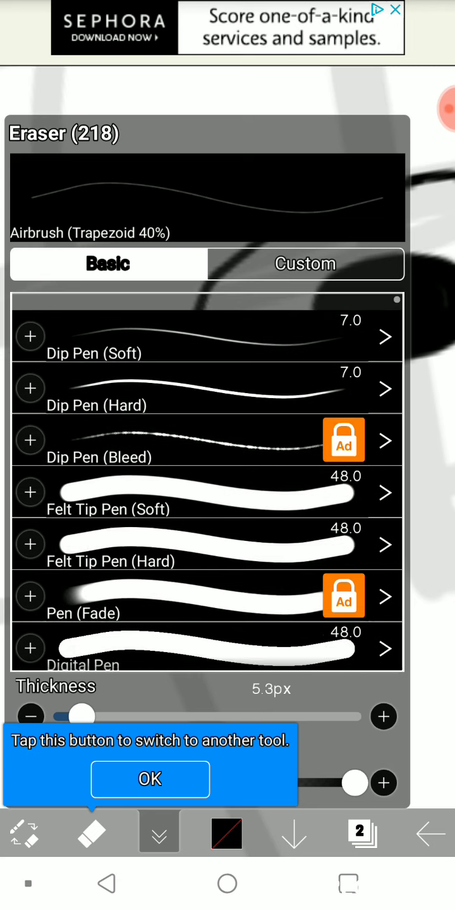
left_click(191, 443)
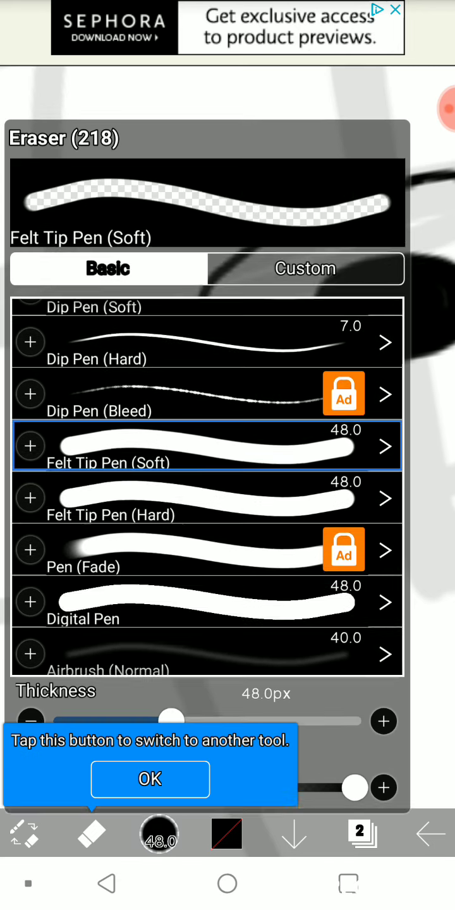
left_click(159, 834)
left_click(150, 779)
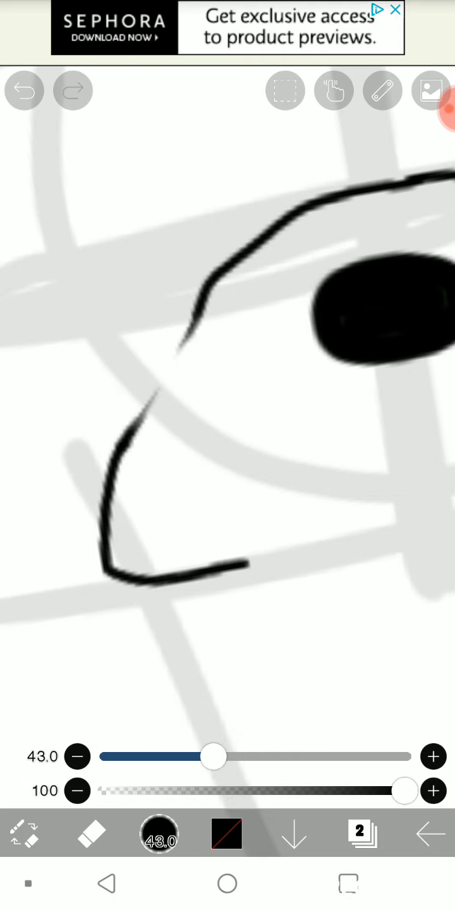
left_click_drag(213, 756, 154, 757)
left_click_drag(149, 398, 163, 379)
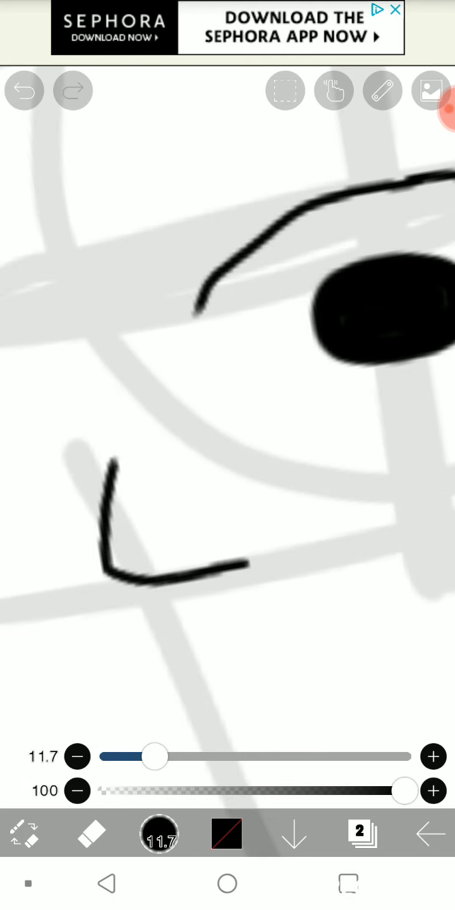
Draw a black stroke bridging the gap in the left outline
left_click(91, 833)
scroll(227, 379, "up", 3)
mouse_move(64, 471)
left_mouse_down()
mouse_move(234, 320)
mouse_move(250, 243)
left_mouse_up()
scroll(227, 378, "down", 5)
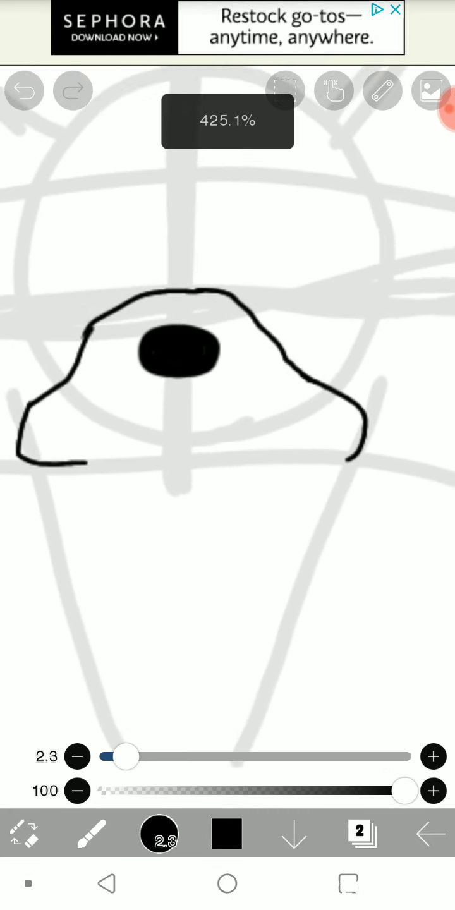
scroll(228, 379, "up", 3)
Enlarge the eraser to 26.0 and remove the small curved stroke on the right
left_click(24, 834)
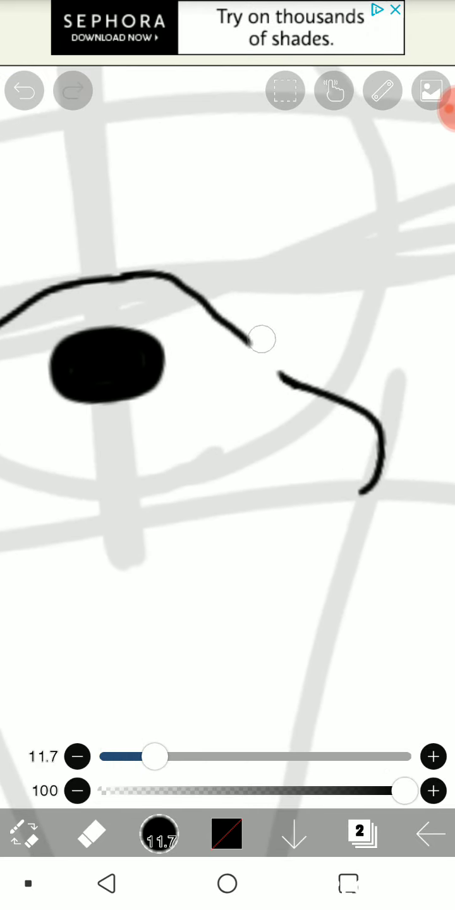
left_click_drag(322, 401, 380, 436)
left_click_drag(155, 756, 187, 756)
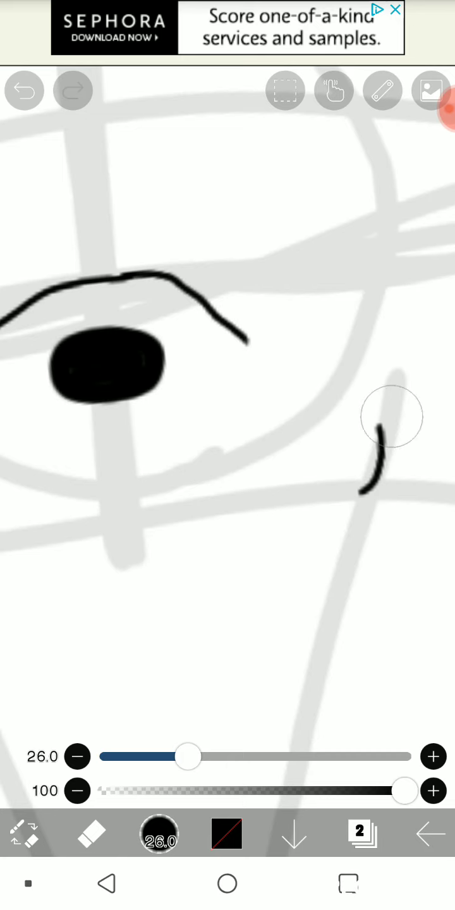
left_click_drag(391, 417, 364, 530)
Redraw the outline's right side as one downward curve and erase its lower-left part
left_click(27, 883)
left_click(24, 833)
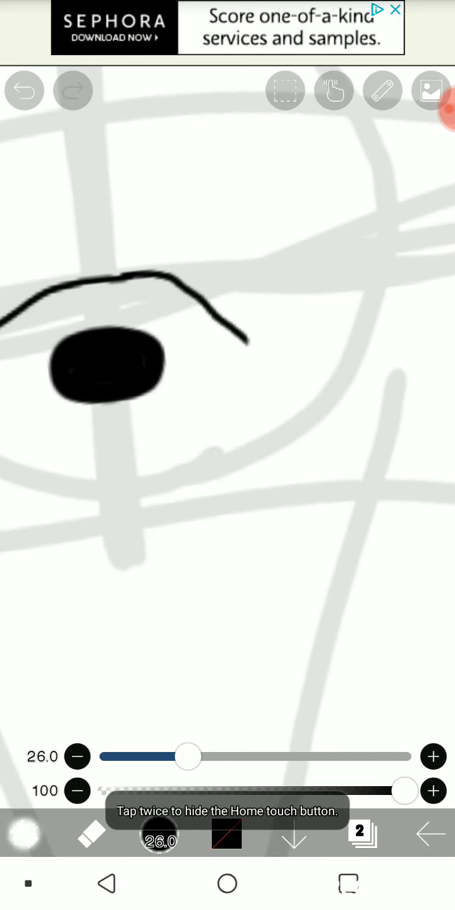
scroll(227, 378, "up", 3)
left_click_drag(224, 335, 293, 436)
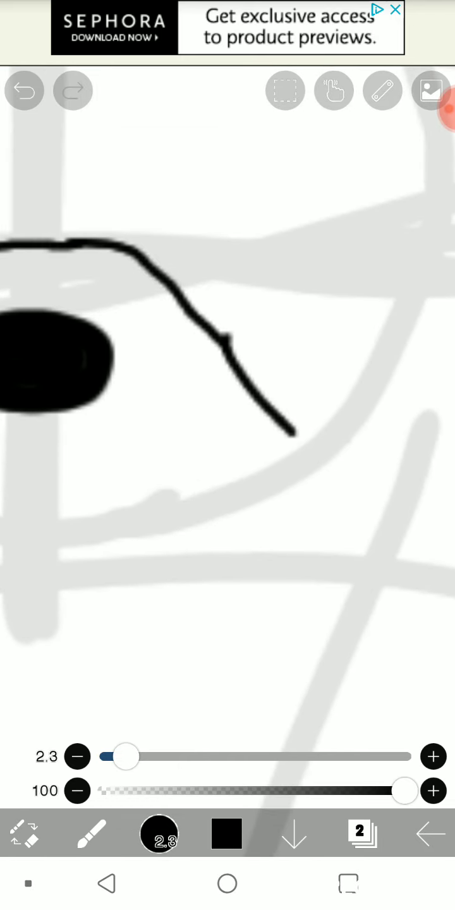
left_click_drag(341, 493, 346, 549)
scroll(228, 405, "down", 3)
scroll(228, 404, "up", 1)
scroll(227, 405, "up", 1)
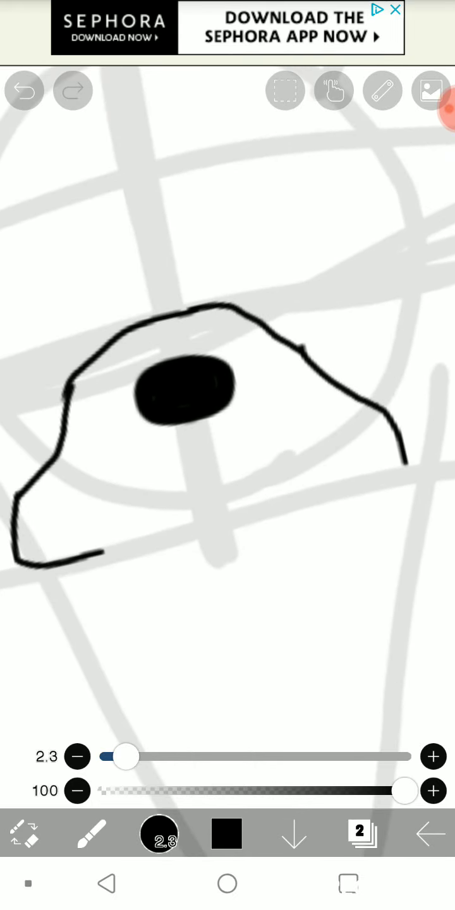
scroll(227, 405, "down", 3)
scroll(228, 404, "down", 1)
scroll(227, 405, "up", 1)
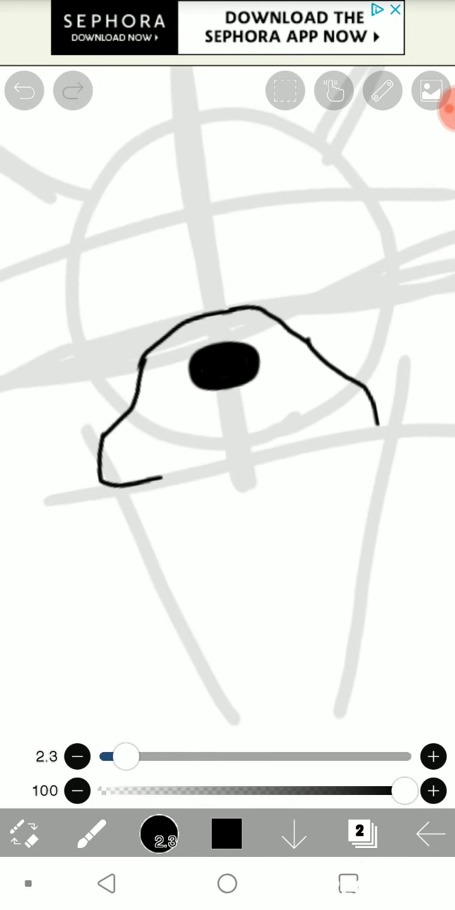
left_click(24, 834)
left_click_drag(113, 477, 124, 409)
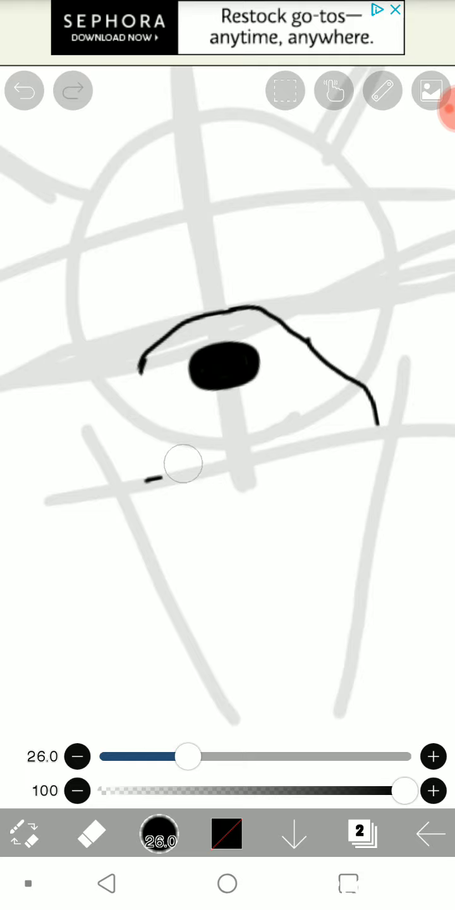
Erase the leftover black speck below the eye
left_click_drag(140, 497, 173, 495)
left_click(382, 90)
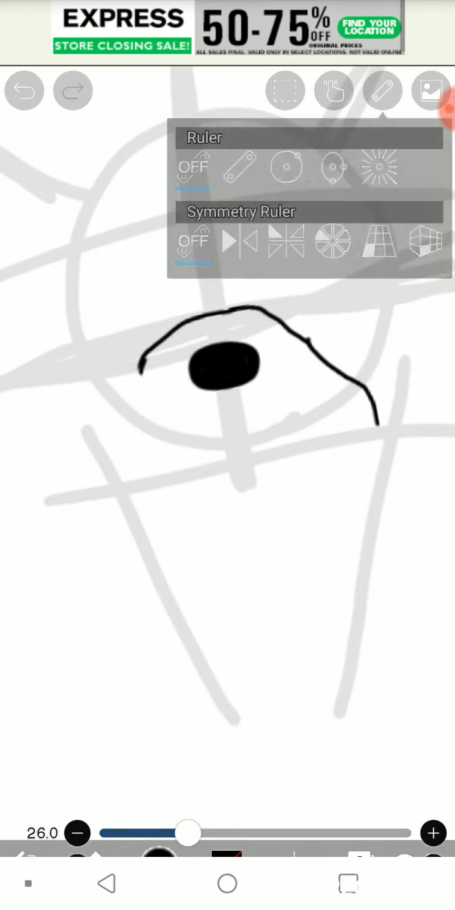
left_click(333, 90)
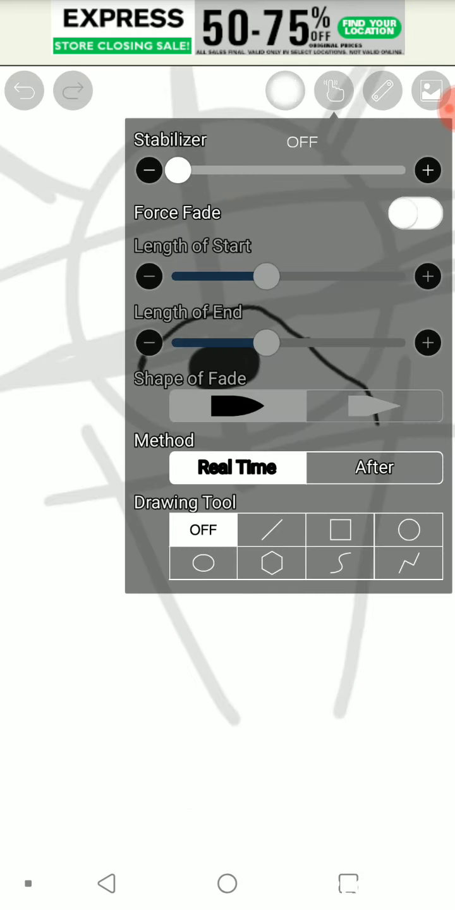
left_click(286, 90)
left_click(333, 90)
Turn on the Mirror symmetry ruler and position its line down through the eye
left_click(383, 90)
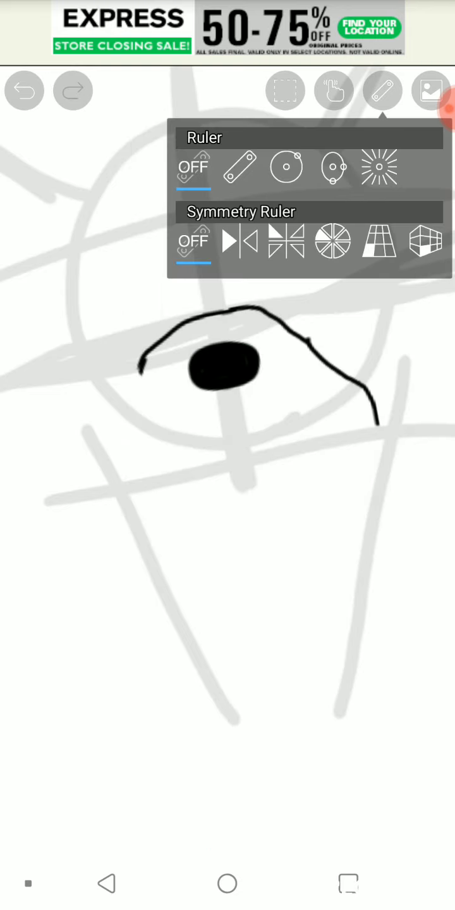
left_click(239, 241)
left_click(383, 90)
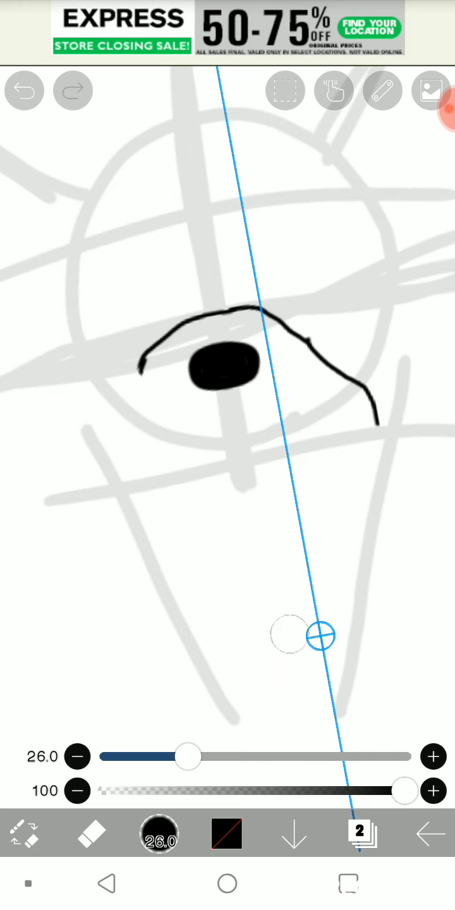
left_click_drag(289, 633, 241, 633)
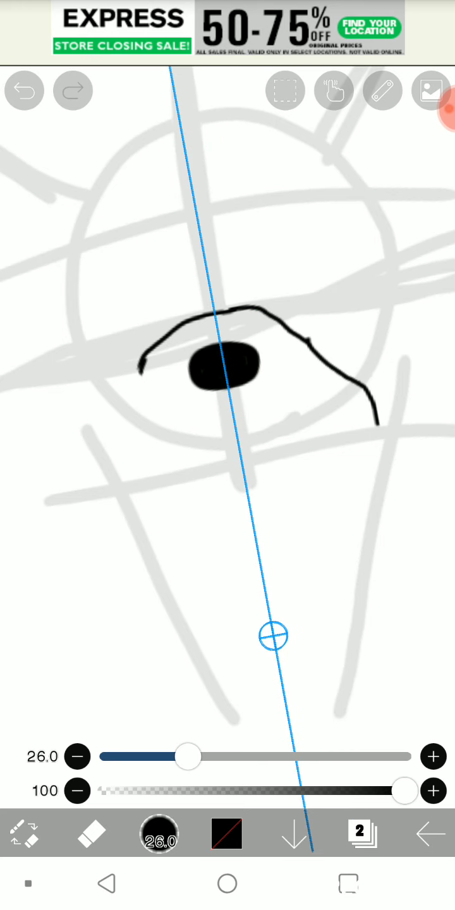
left_click_drag(274, 635, 275, 635)
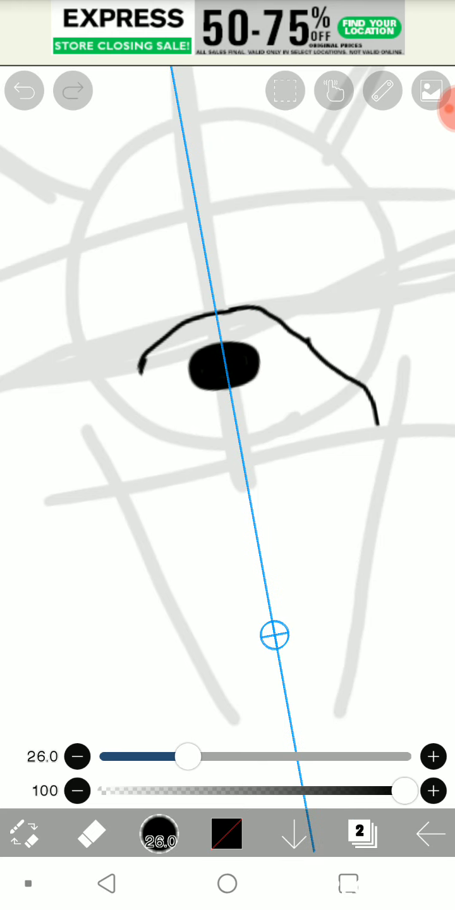
left_click(24, 833)
Lasso-select the right half of the eye arch and copy it
left_click(57, 490)
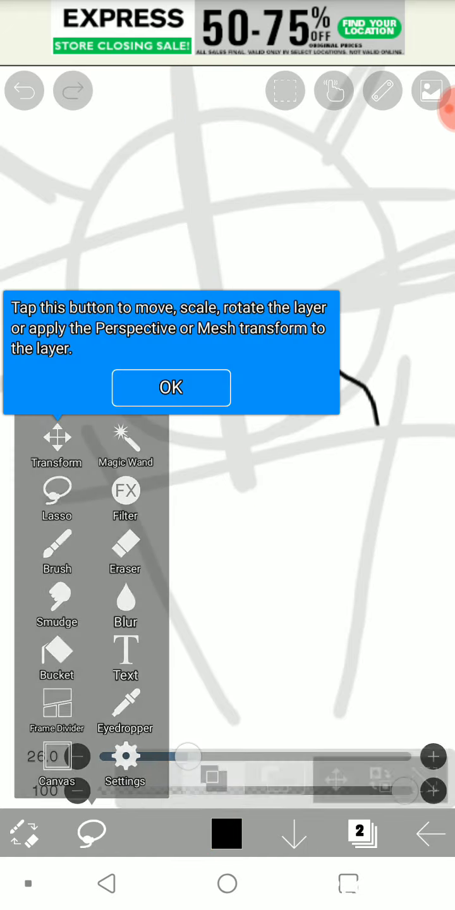
left_click(228, 386)
scroll(227, 404, "up", 2)
scroll(227, 405, "up", 1)
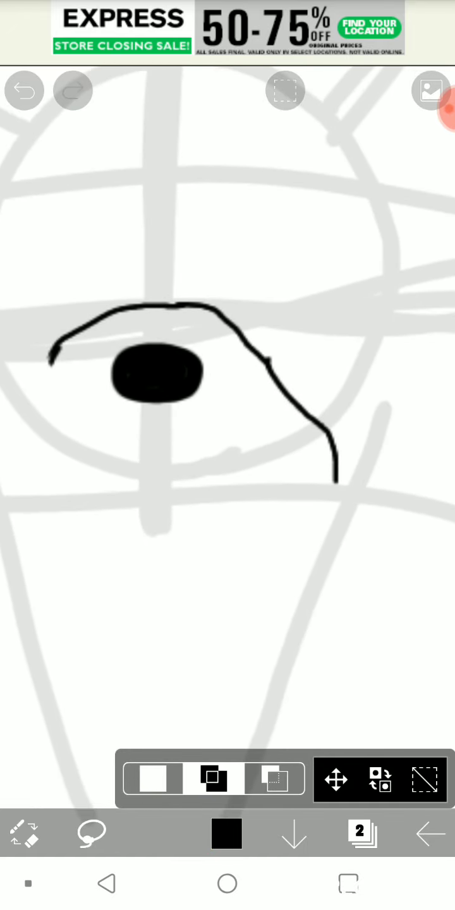
left_click_drag(278, 334, 237, 442)
left_click(336, 780)
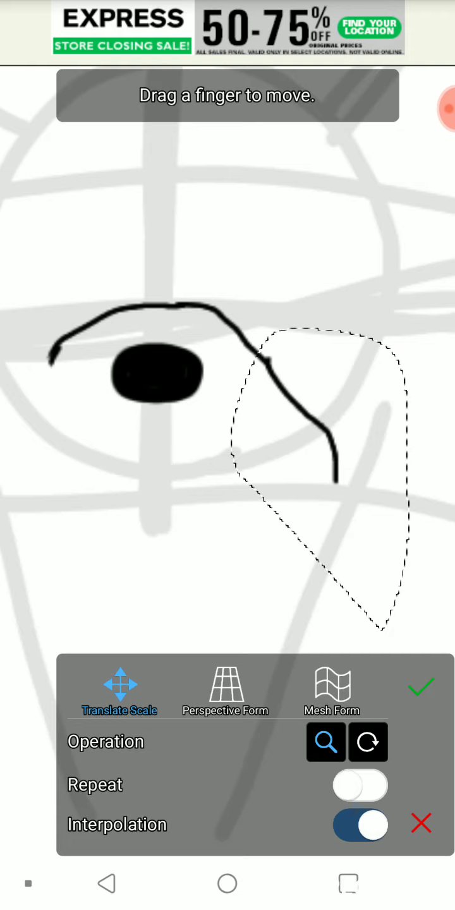
left_click(422, 822)
left_click(285, 90)
left_click(384, 253)
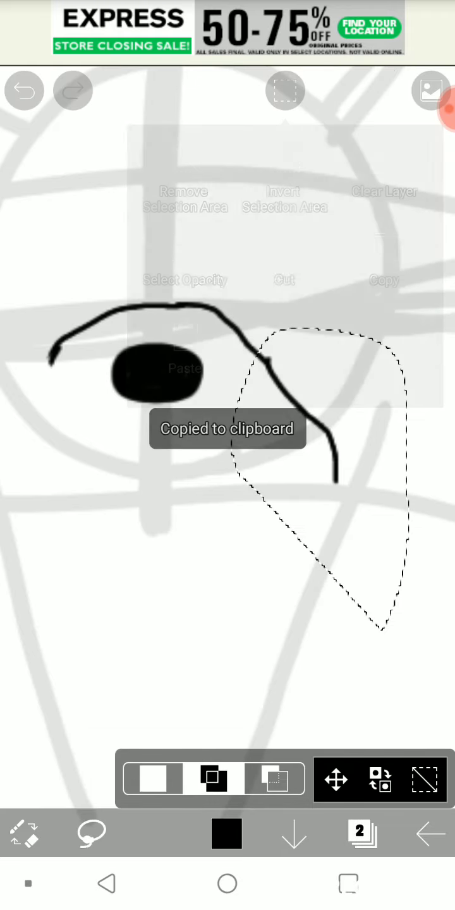
Paste the copied half, mirror it horizontally to the left of the pupil, and deselect
left_click(285, 90)
left_click(185, 348)
left_click(225, 688)
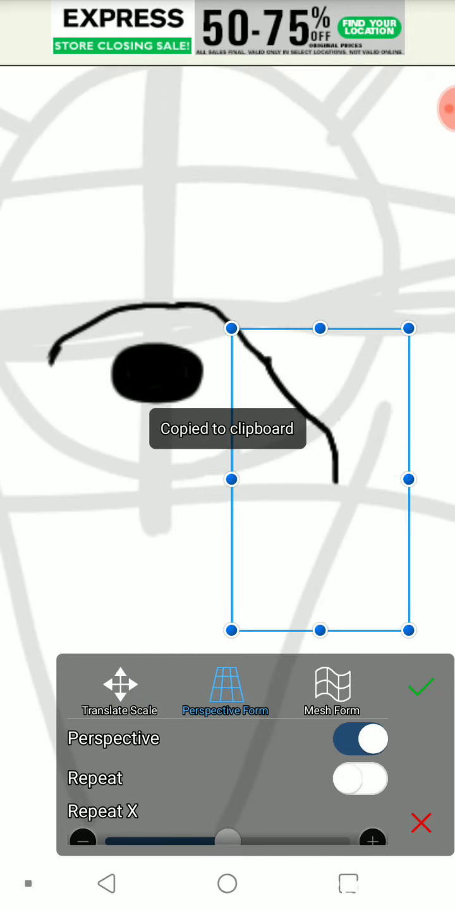
mouse_move(408, 480)
left_mouse_down()
mouse_move(41, 479)
mouse_move(50, 478)
mouse_move(46, 479)
left_mouse_up()
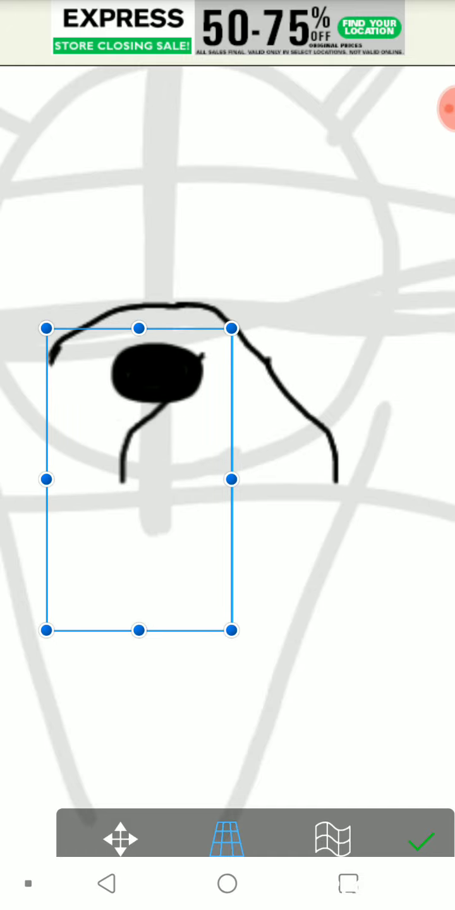
mouse_move(139, 478)
left_mouse_down()
mouse_move(214, 471)
mouse_move(81, 460)
mouse_move(90, 462)
mouse_move(89, 454)
left_mouse_up()
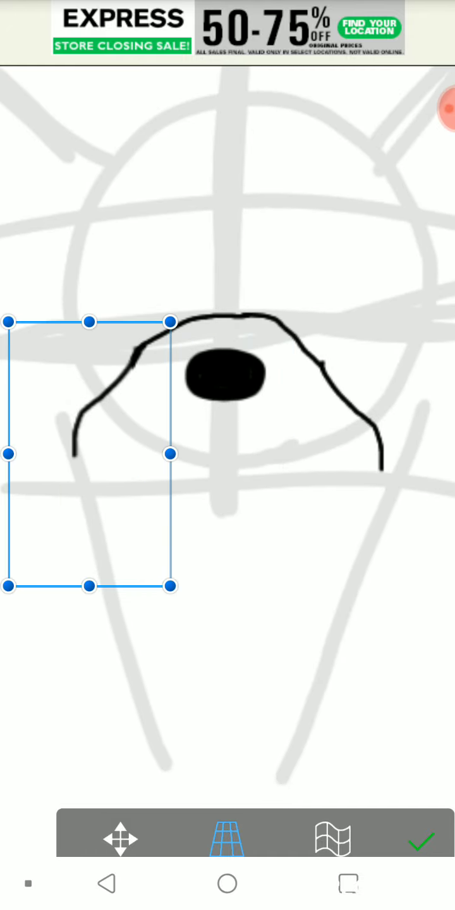
left_click(421, 840)
left_click(285, 90)
left_click(184, 177)
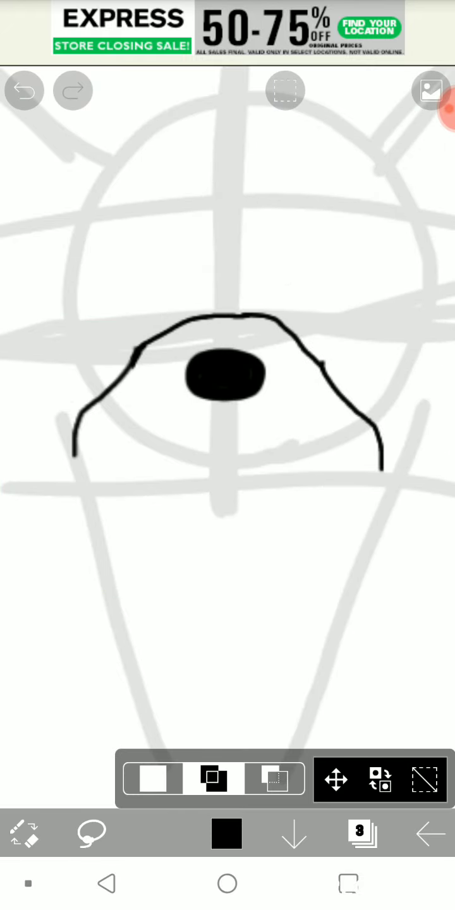
Draw the brush line under the pupil that closes the bottom of the eye shape
left_click(92, 833)
scroll(227, 379, "up", 3)
mouse_move(35, 461)
left_mouse_down()
mouse_move(133, 477)
mouse_move(266, 484)
left_mouse_up()
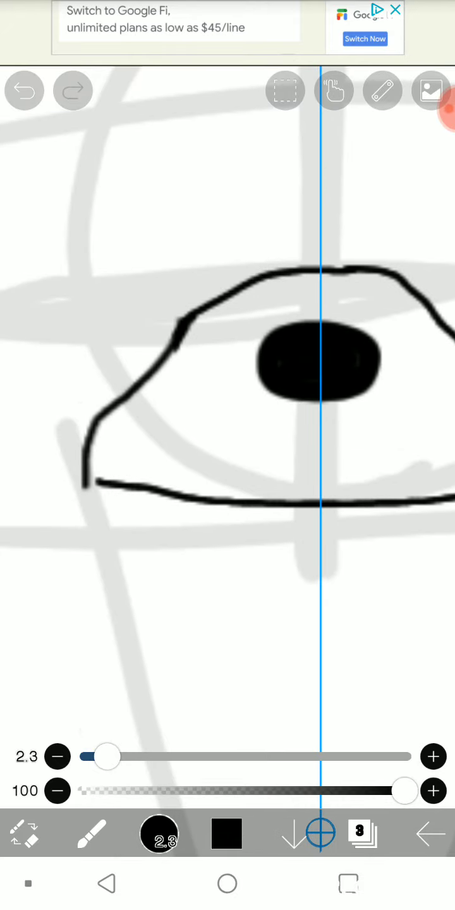
scroll(227, 379, "up", 5)
scroll(228, 380, "down", 5)
scroll(228, 379, "down", 3)
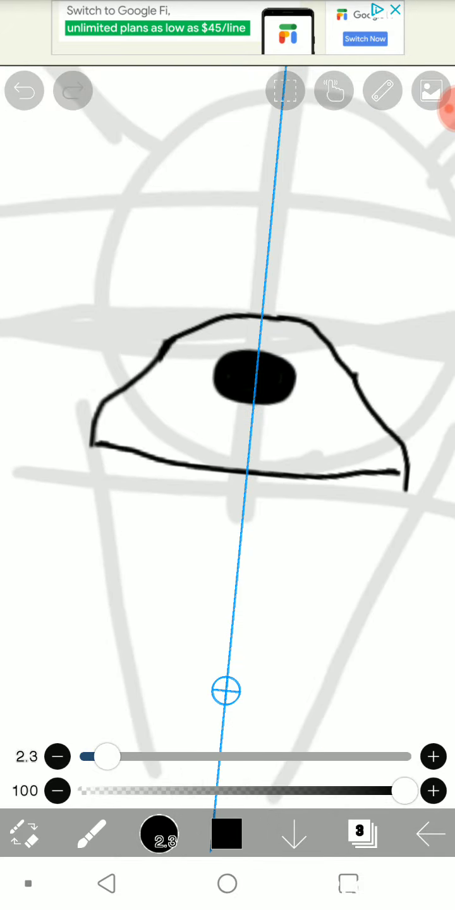
scroll(227, 379, "up", 5)
scroll(227, 378, "down", 3)
scroll(227, 379, "down", 3)
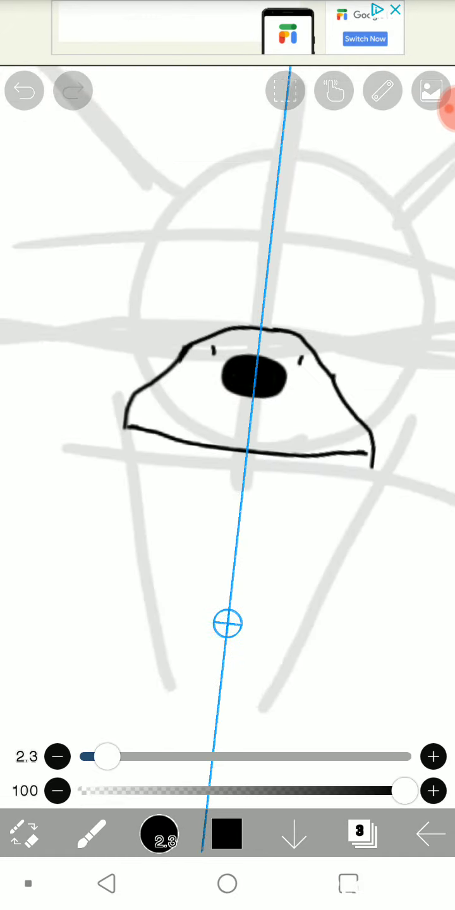
scroll(228, 379, "down", 1)
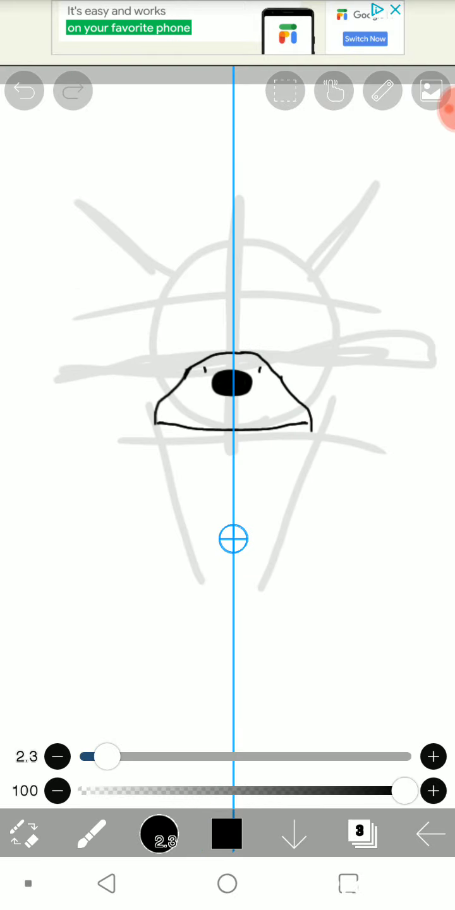
Clear the remaining selection area
left_click(285, 91)
left_click(187, 156)
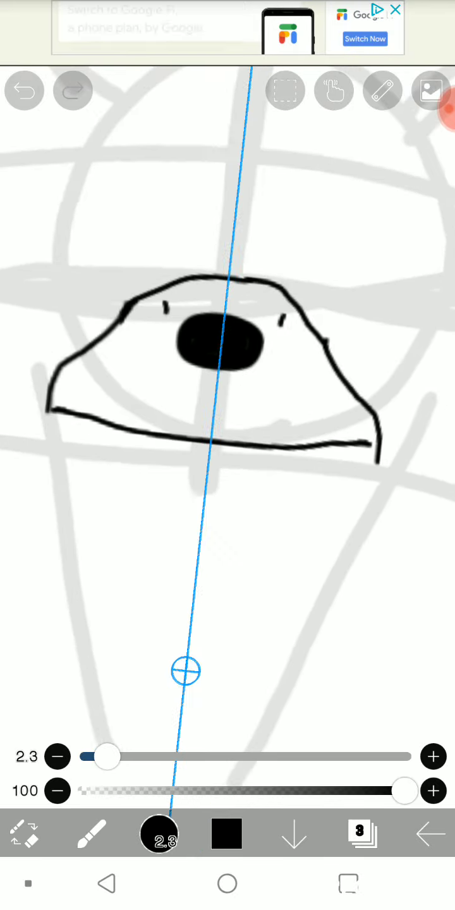
scroll(228, 379, "up", 5)
Draw the first mirrored pointed teeth below the lower line, undoing a stray dot and extra stroke
scroll(227, 379, "up", 2)
mouse_move(144, 325)
left_mouse_down()
mouse_move(139, 480)
mouse_move(205, 660)
mouse_move(310, 353)
left_mouse_up()
scroll(228, 380, "down", 5)
scroll(228, 379, "down", 3)
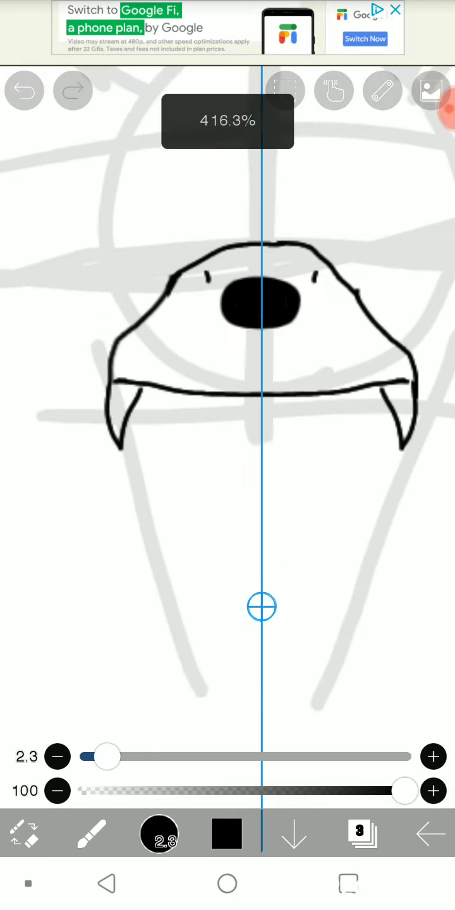
scroll(228, 379, "up", 3)
scroll(227, 379, "up", 5)
left_click_drag(141, 286, 90, 526)
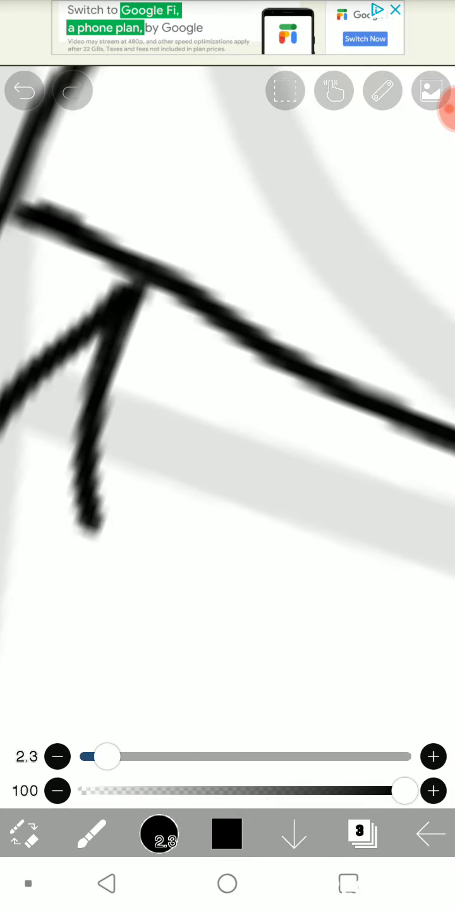
left_click_drag(105, 600, 302, 357)
scroll(227, 379, "down", 3)
scroll(227, 379, "up", 3)
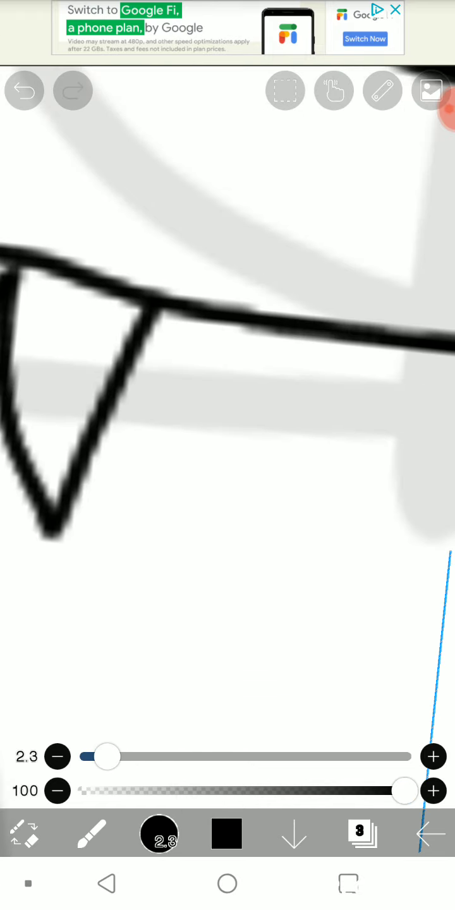
scroll(227, 379, "up", 1)
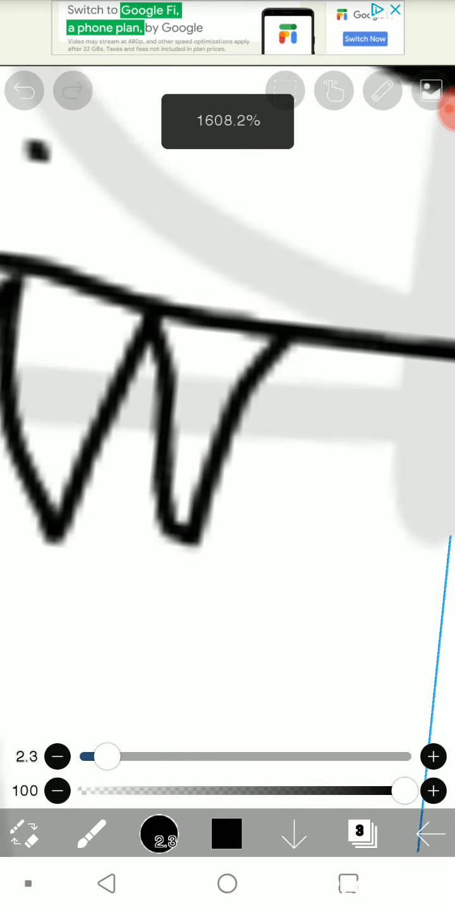
key("ctrl+z")
left_click(25, 90)
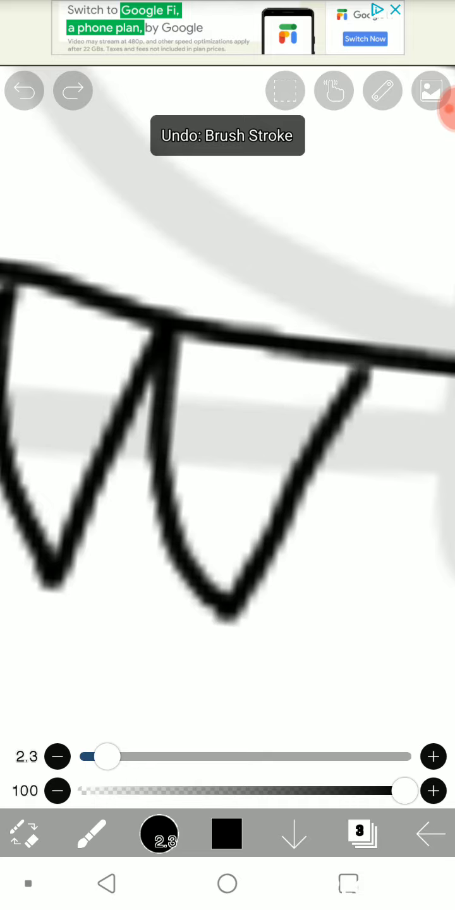
Add a matching fang on both sides to complete the row of teeth
scroll(228, 405, "down", 3)
scroll(228, 405, "down", 5)
scroll(227, 405, "up", 4)
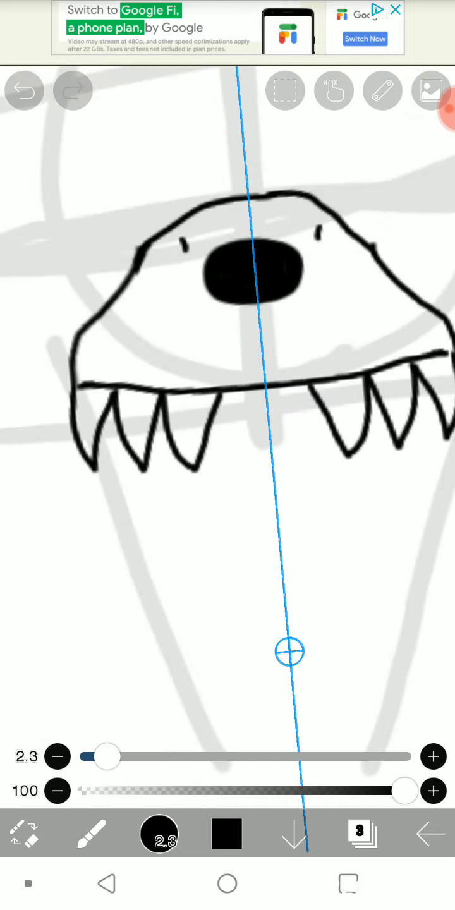
scroll(228, 404, "up", 5)
mouse_move(94, 319)
left_mouse_down()
mouse_move(205, 635)
mouse_move(284, 506)
mouse_move(315, 312)
left_mouse_up()
scroll(228, 405, "down", 5)
scroll(228, 405, "down", 3)
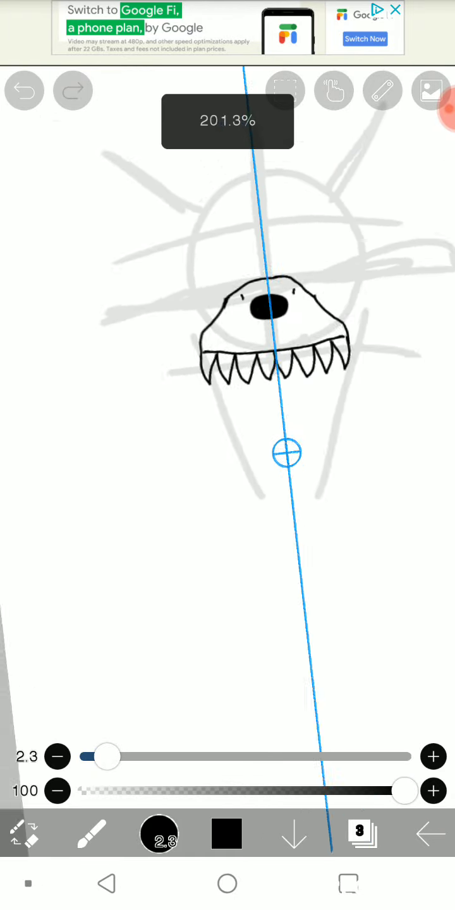
scroll(228, 405, "up", 1)
scroll(228, 404, "up", 5)
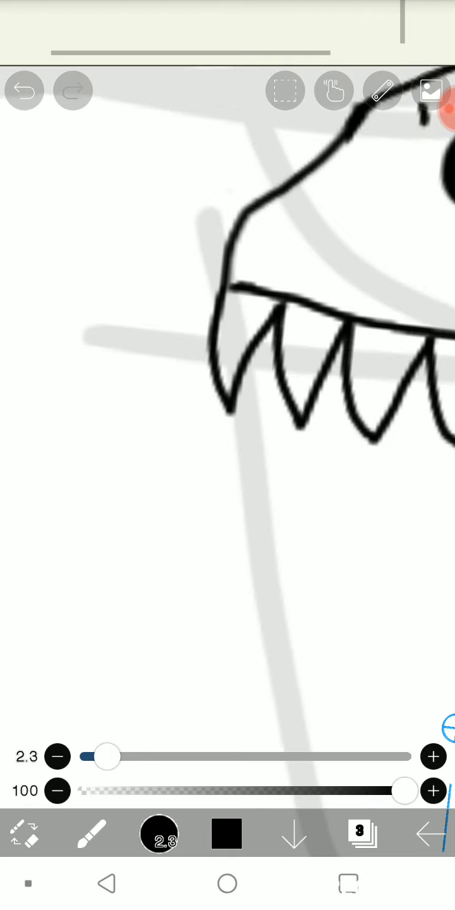
Draw the long mirrored jaw strokes below the teeth, undoing the misplaced ones
left_click_drag(239, 250, 199, 327)
left_click_drag(266, 635, 304, 689)
scroll(227, 404, "down", 4)
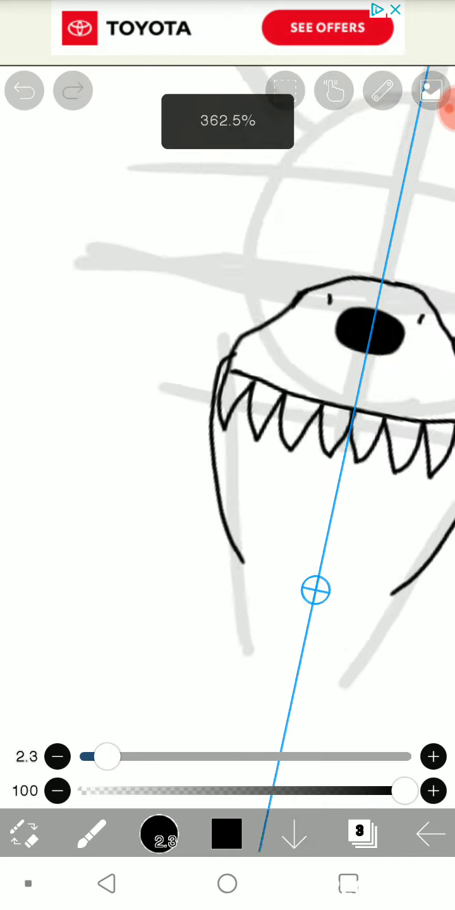
scroll(227, 404, "down", 3)
left_click(25, 90)
scroll(227, 404, "up", 1)
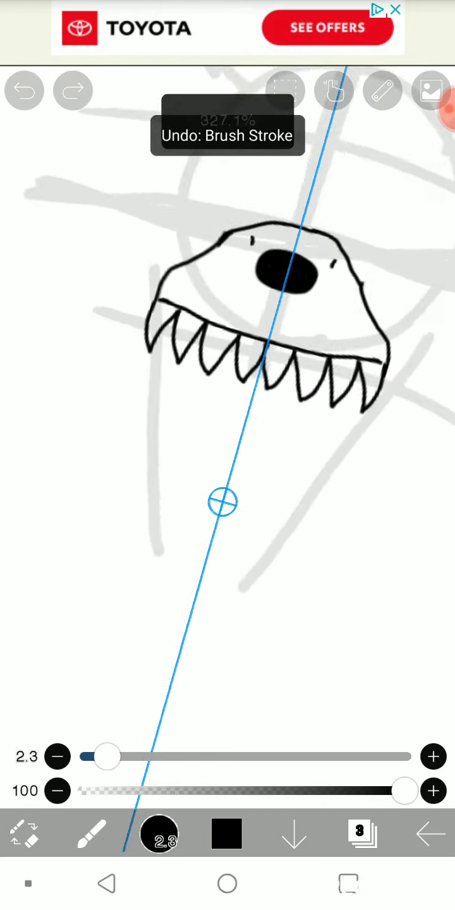
scroll(228, 404, "up", 3)
scroll(227, 404, "up", 3)
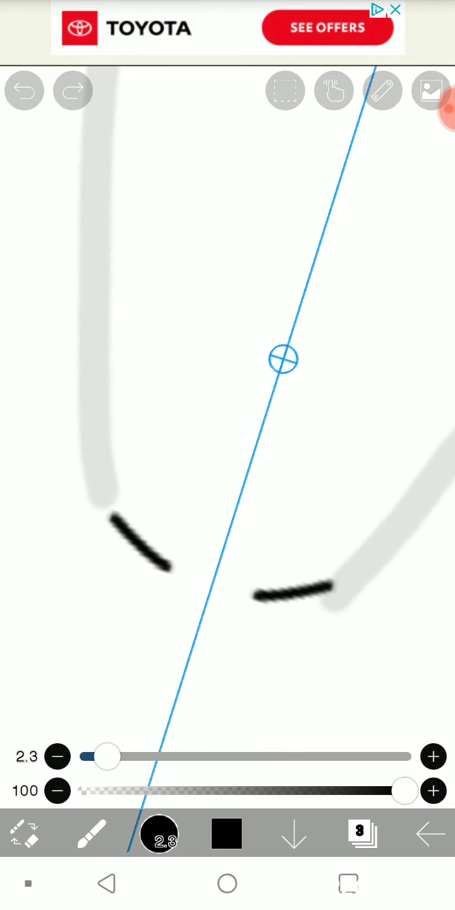
left_click(24, 91)
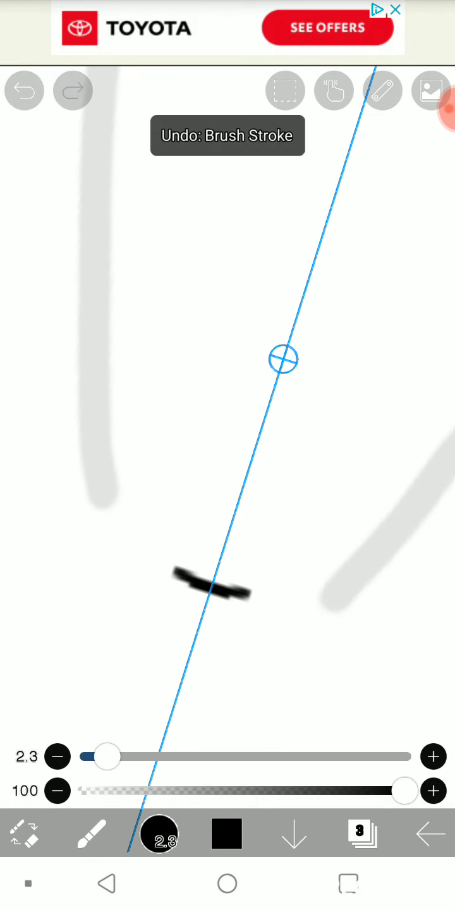
Zoom around the canvas to inspect the jaw lines meeting at the chin
scroll(228, 404, "up", 1)
scroll(228, 404, "up", 2)
scroll(227, 405, "up", 2)
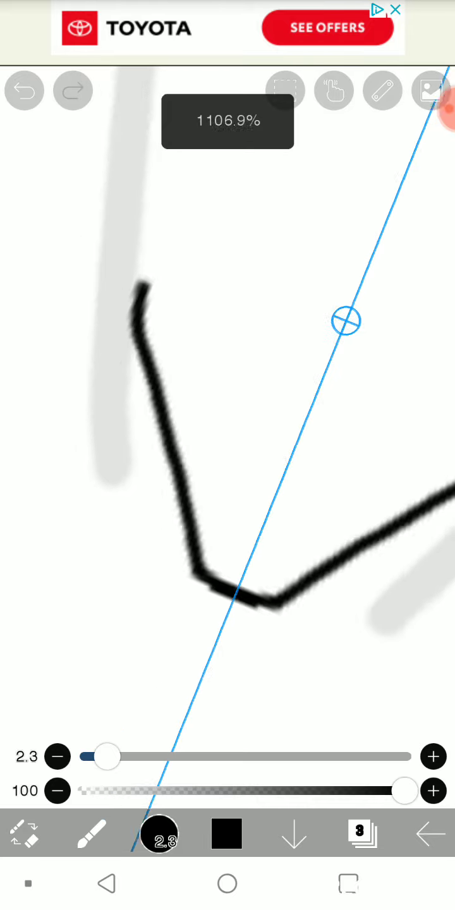
scroll(227, 405, "up", 2)
scroll(228, 405, "down", 5)
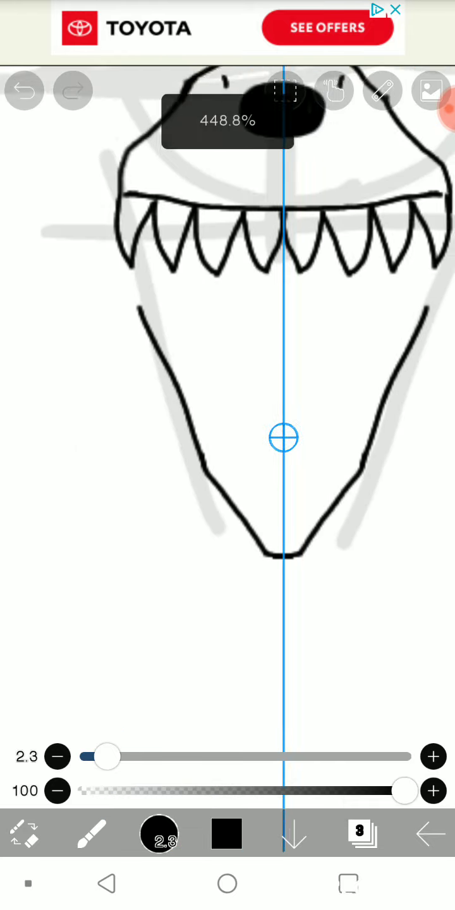
scroll(228, 405, "up", 1)
scroll(227, 404, "up", 2)
scroll(227, 404, "up", 1)
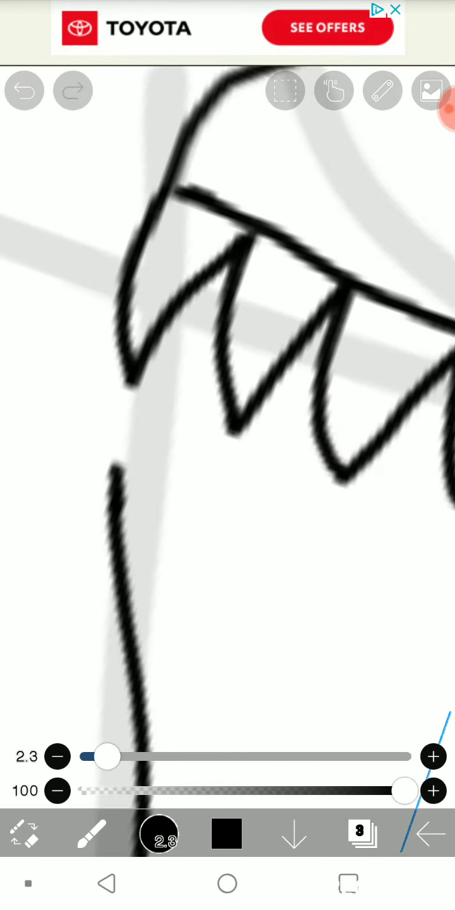
scroll(228, 404, "down", 5)
scroll(228, 405, "down", 2)
scroll(228, 404, "up", 2)
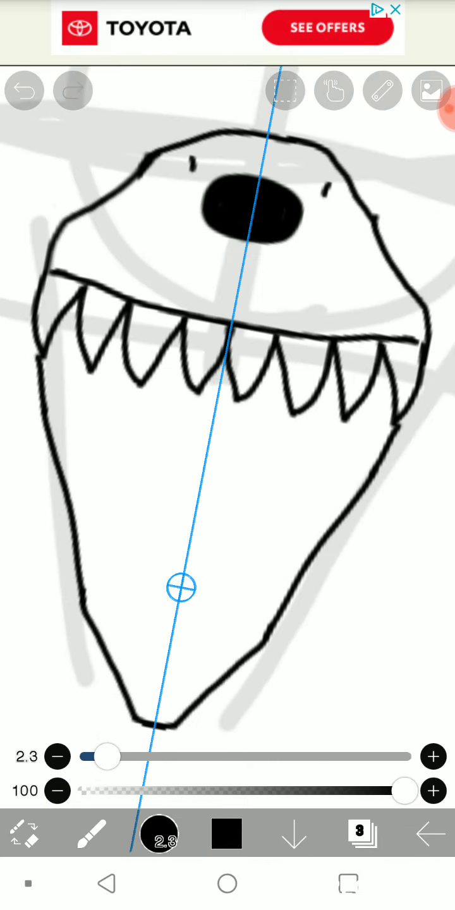
scroll(228, 405, "up", 3)
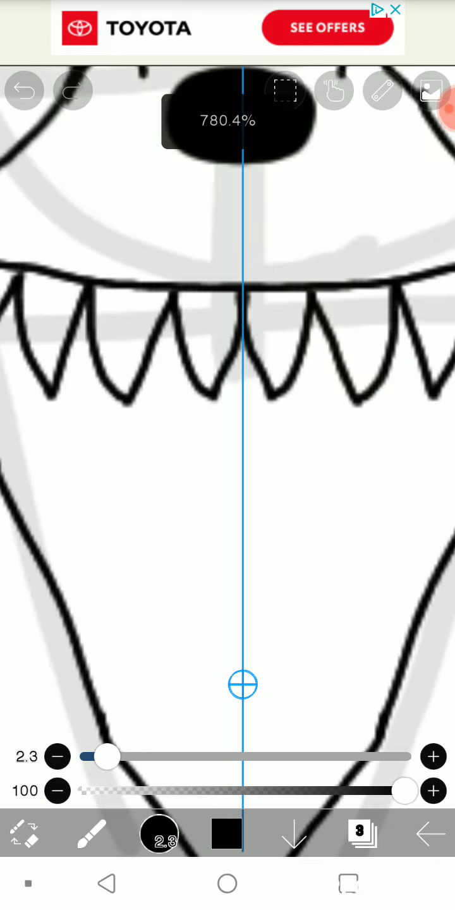
scroll(228, 405, "down", 3)
scroll(228, 404, "up", 3)
scroll(228, 405, "up", 2)
Rotate the canvas and draw zigzag teeth along the lower jaw with the 2.3 brush
left_click_drag(228, 405, 227, 481)
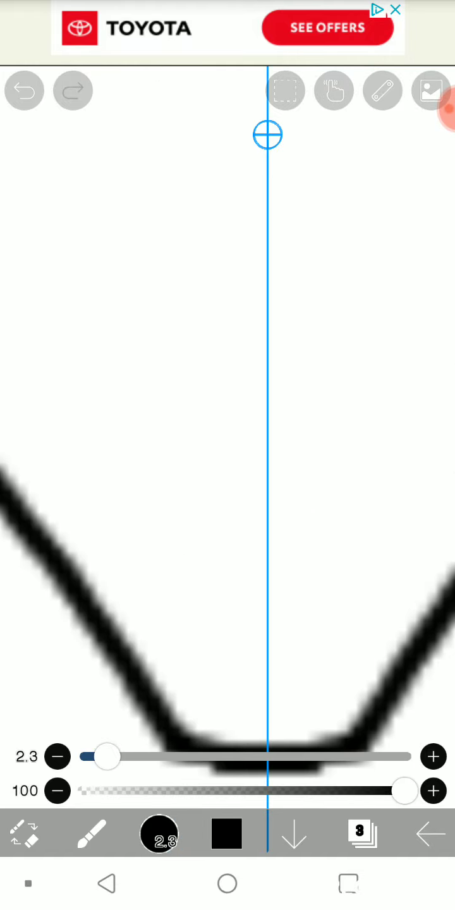
left_click_drag(227, 404, 294, 471)
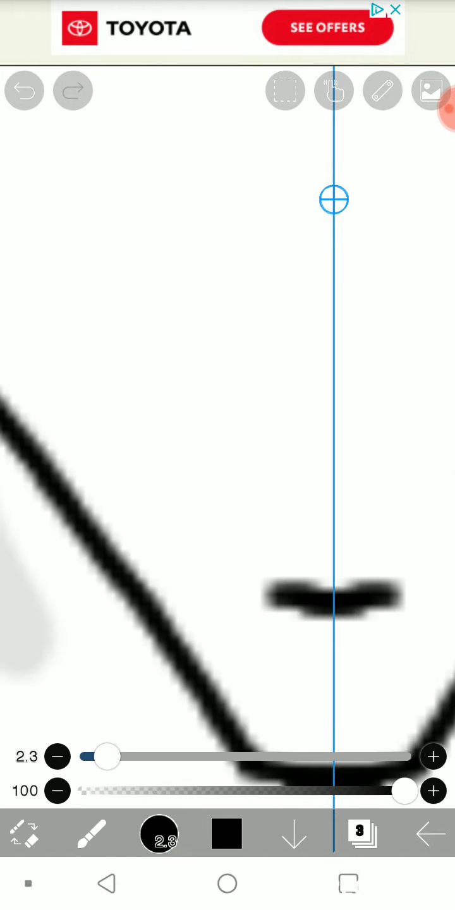
left_click_drag(228, 404, 272, 442)
mouse_move(287, 499)
left_mouse_down()
mouse_move(304, 575)
mouse_move(435, 499)
left_mouse_up()
left_click_drag(227, 404, 278, 417)
left_click_drag(111, 311, 262, 578)
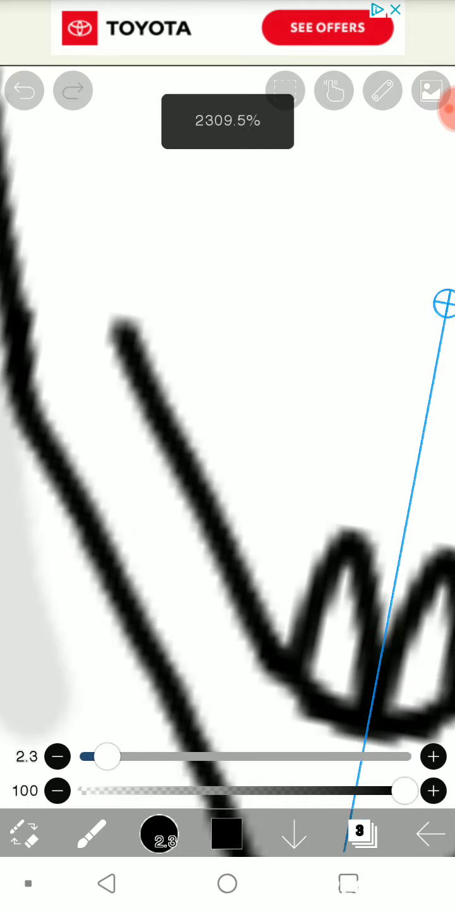
left_click_drag(228, 405, 288, 536)
left_click_drag(190, 468, 180, 177)
left_click_drag(227, 316, 234, 601)
Extend the short tooth lines upward into points and zoom in on the lower teeth
left_click_drag(191, 468, 218, 559)
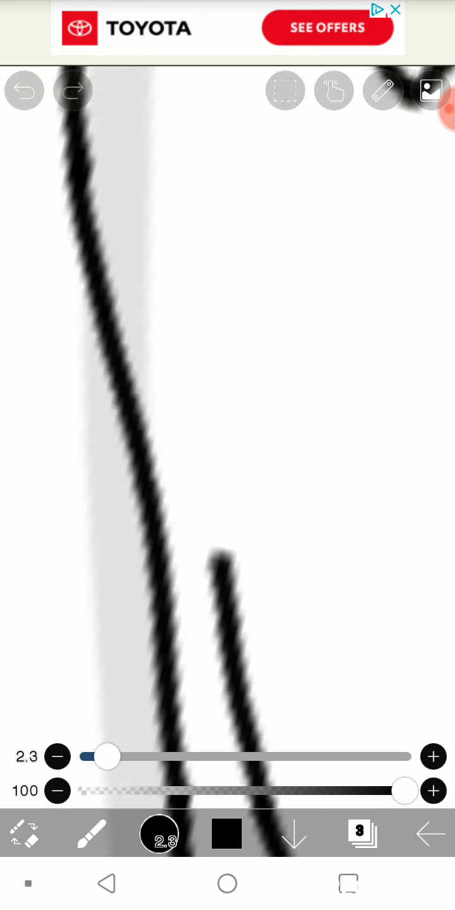
left_click_drag(186, 199, 214, 503)
mouse_move(228, 443)
left_mouse_down()
mouse_move(177, 481)
mouse_move(209, 126)
left_mouse_up()
left_click_drag(227, 442, 191, 568)
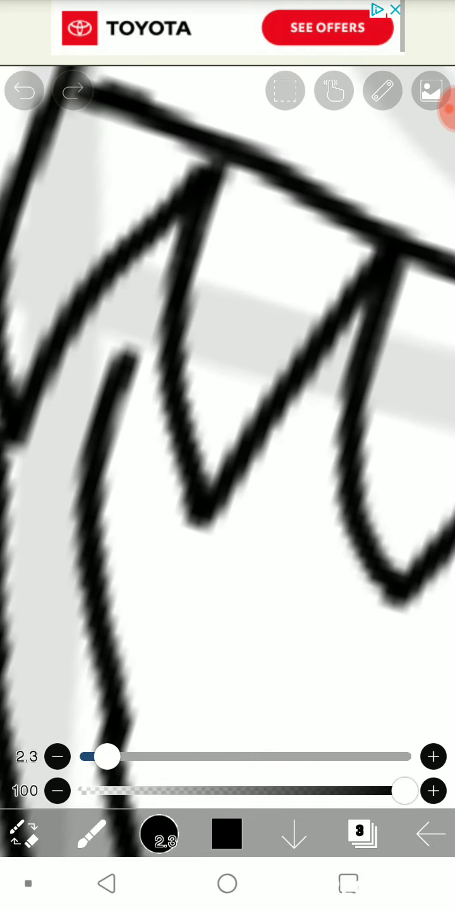
left_click_drag(130, 357, 171, 272)
mouse_move(228, 442)
left_mouse_down()
mouse_move(215, 480)
mouse_move(227, 316)
left_mouse_up()
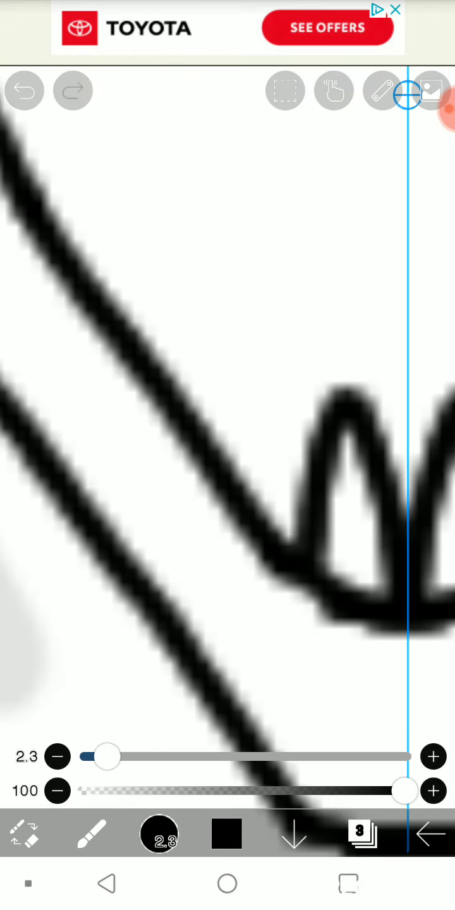
mouse_move(227, 442)
left_mouse_down()
mouse_move(227, 505)
mouse_move(253, 537)
left_mouse_up()
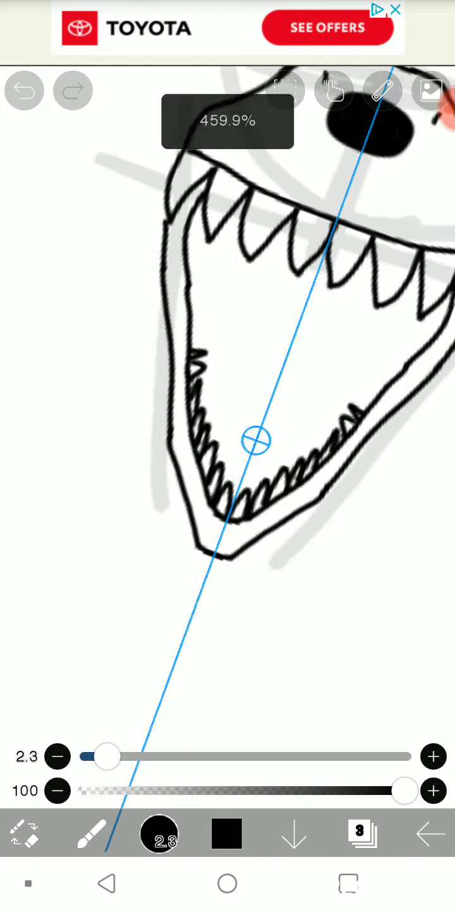
Undo the small lower teeth, redo one stroke, and erase the two centre teeth with a 26.0 eraser
left_click(24, 91)
scroll(215, 436, "up", 5)
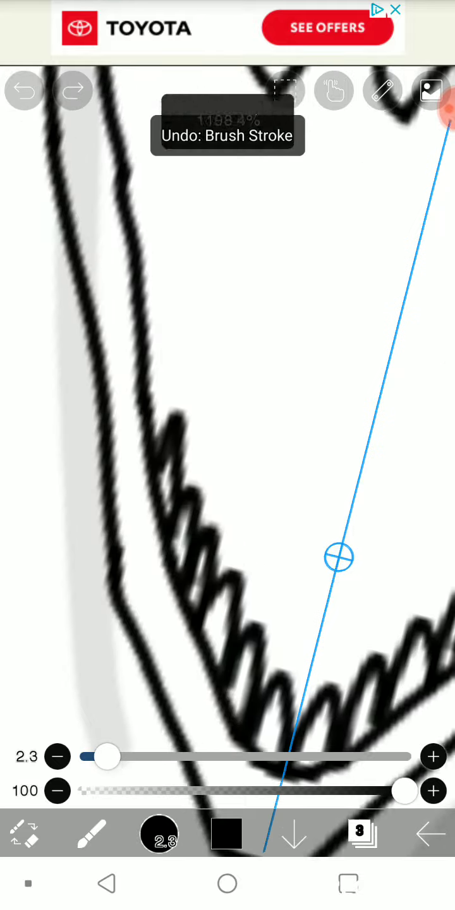
scroll(203, 475, "up", 5)
scroll(208, 538, "up", 3)
scroll(228, 441, "down", 10)
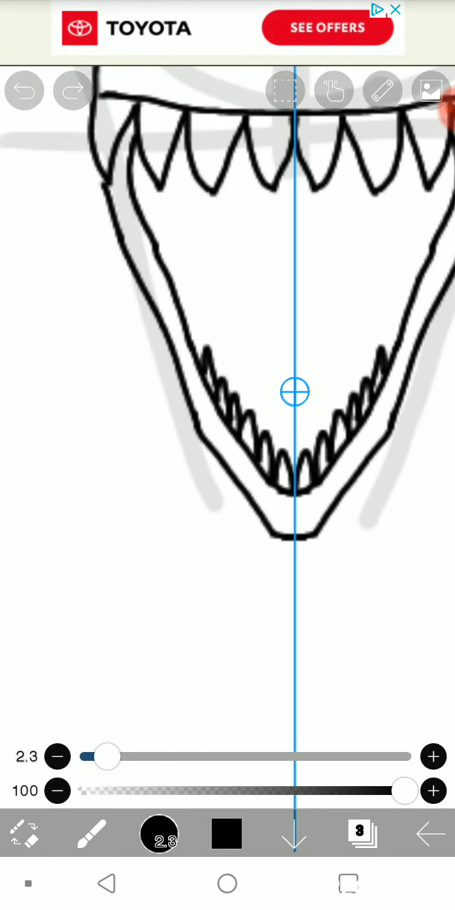
left_click(24, 90)
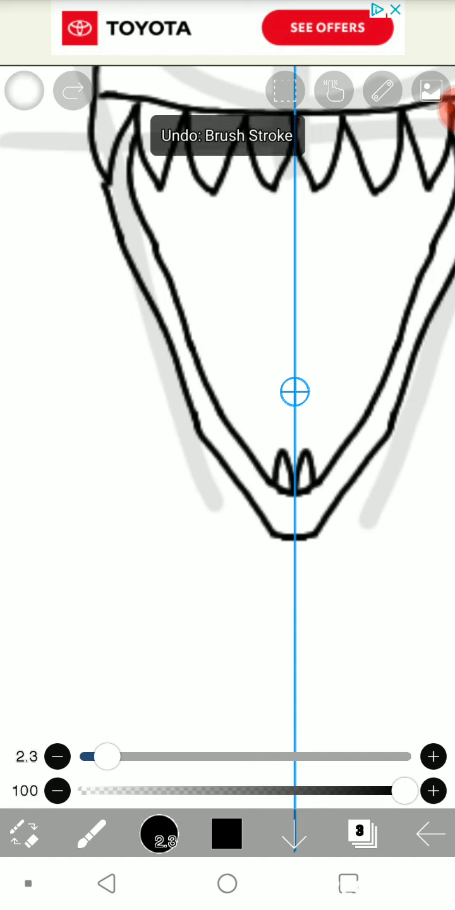
left_click(72, 90)
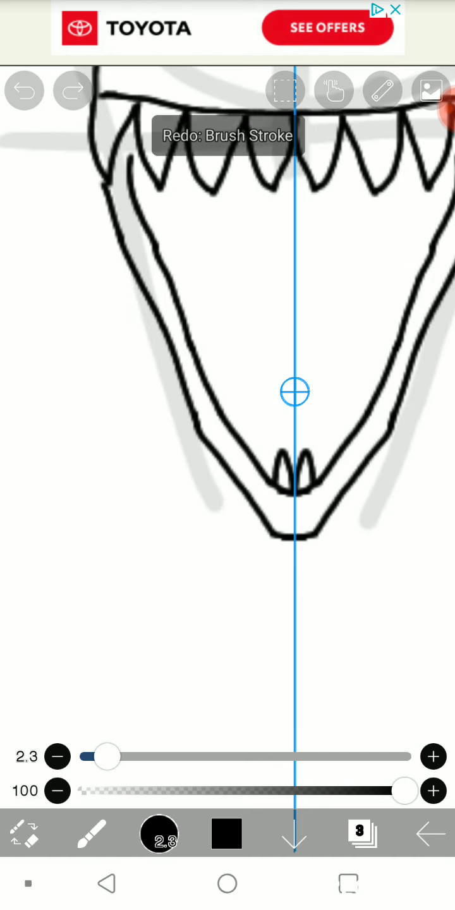
left_click(72, 90)
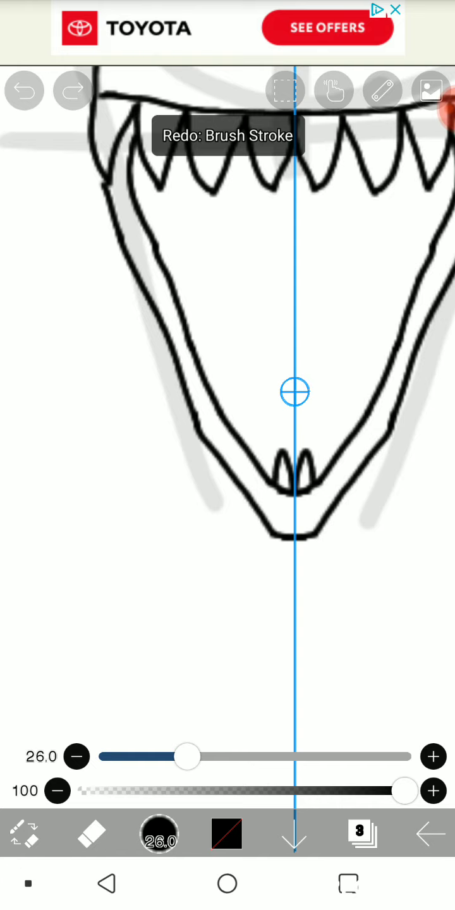
scroll(294, 392, "up", 5)
left_click_drag(296, 385, 314, 496)
Draw four new larger pointed teeth along the lower jaw
left_click_drag(297, 398, 315, 254)
left_click_drag(265, 423, 190, 259)
left_click_drag(342, 429, 411, 278)
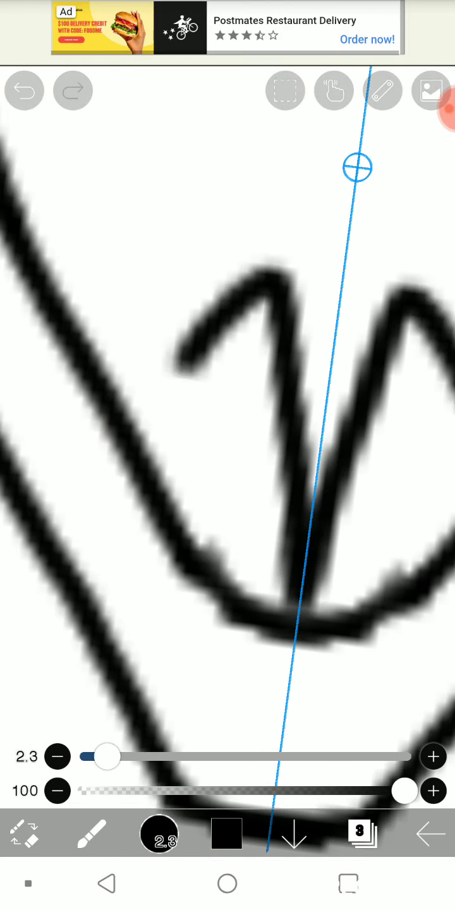
left_click_drag(196, 443, 133, 353)
scroll(228, 405, "down", 5)
scroll(227, 404, "down", 5)
scroll(247, 404, "down", 1)
scroll(246, 405, "up", 3)
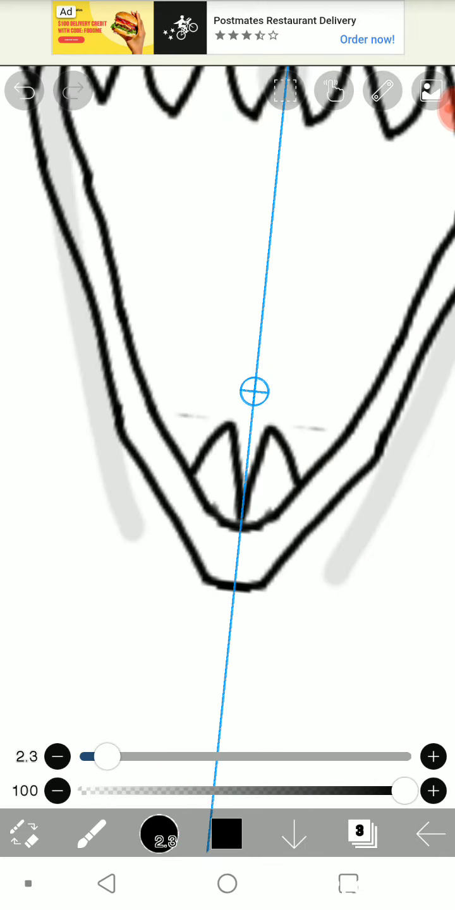
scroll(247, 405, "up", 3)
scroll(247, 404, "up", 3)
Add more tooth edges along the left jaw, redrawing one misplaced stroke, and review the result
left_click_drag(166, 528, 203, 302)
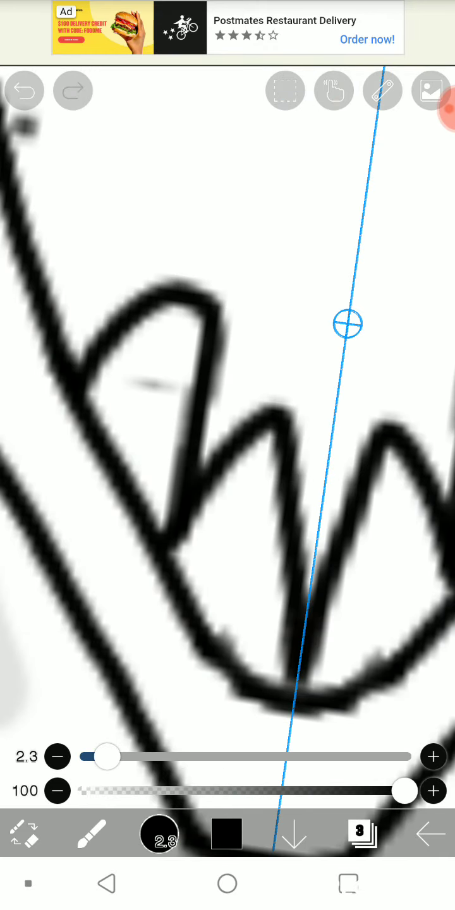
key("ctrl+z")
left_click_drag(190, 540, 201, 310)
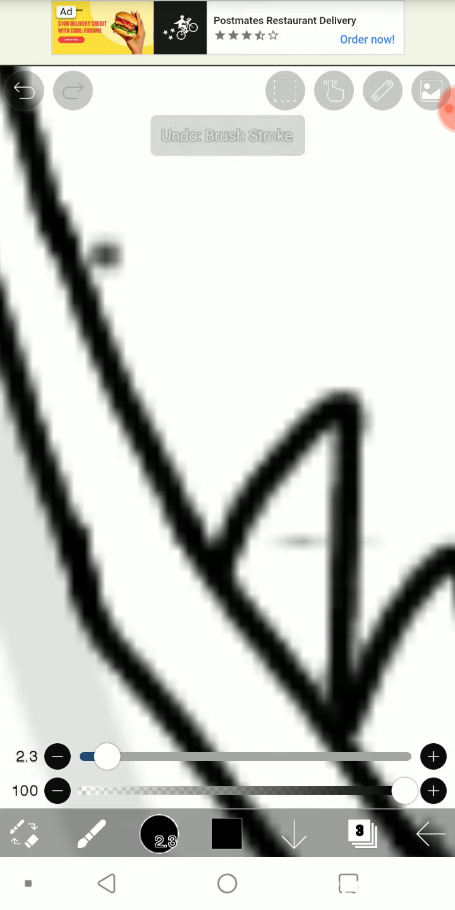
mouse_move(204, 538)
left_mouse_down()
mouse_move(219, 480)
mouse_move(249, 230)
left_mouse_up()
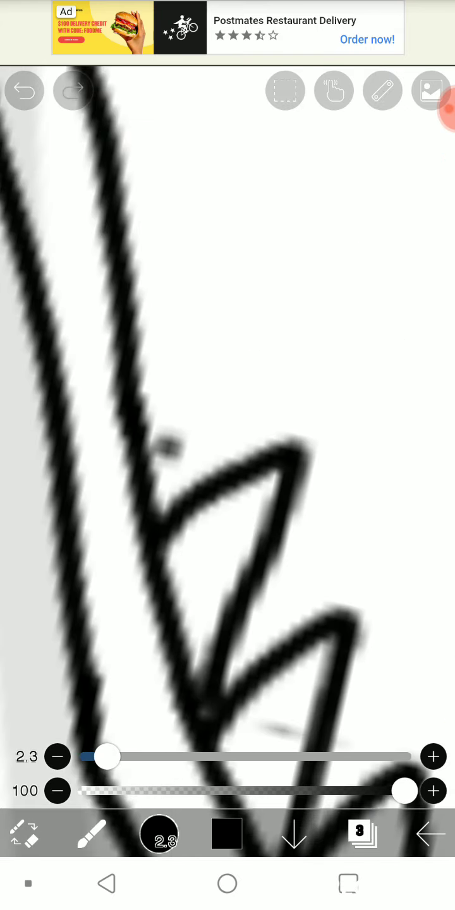
left_click_drag(162, 511, 240, 316)
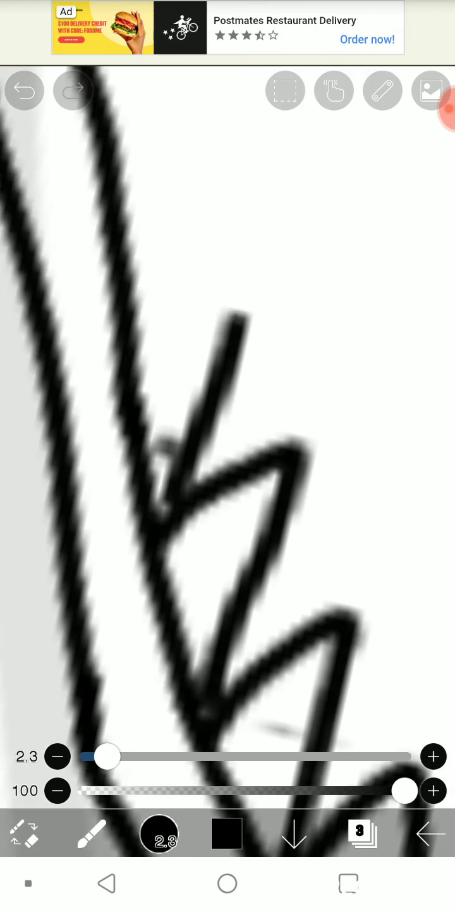
scroll(227, 443, "down", 5)
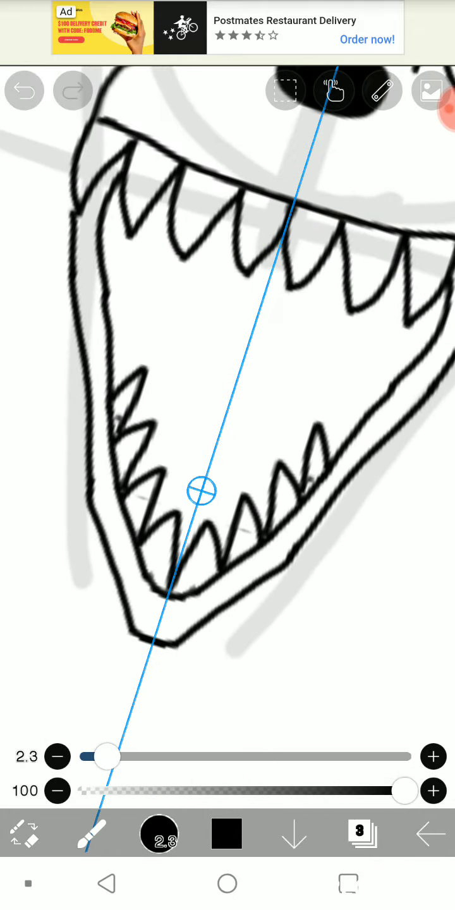
scroll(227, 442, "up", 5)
scroll(228, 505, "up", 1)
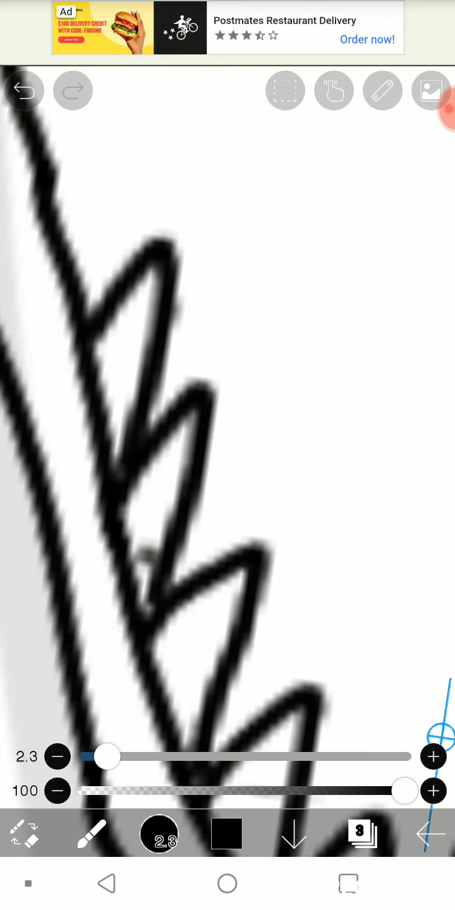
scroll(227, 443, "down", 3)
scroll(228, 443, "up", 4)
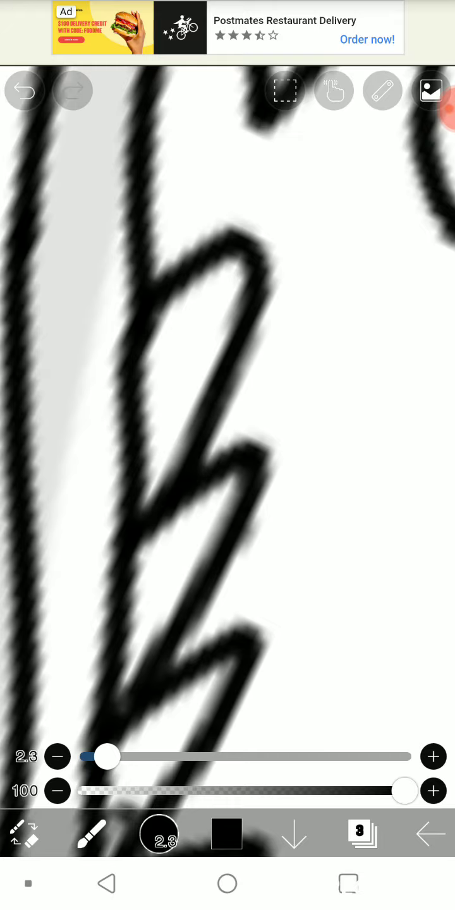
scroll(228, 441, "up", 2)
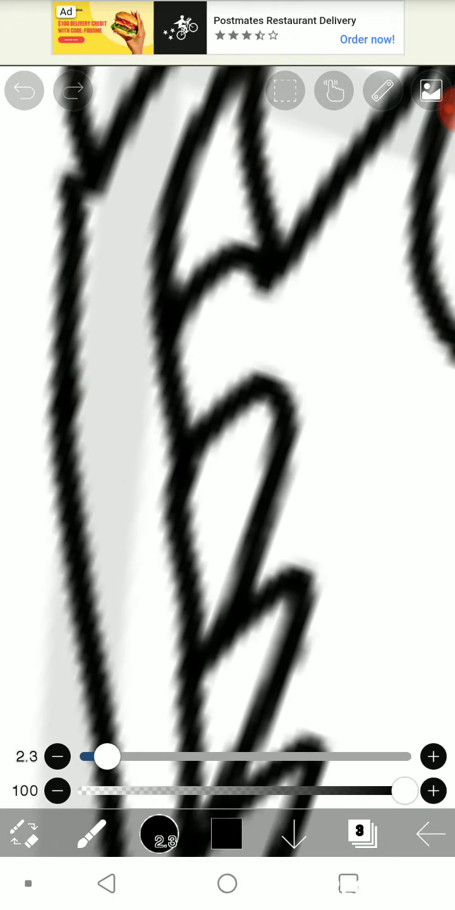
scroll(227, 442, "up", 1)
scroll(227, 442, "down", 3)
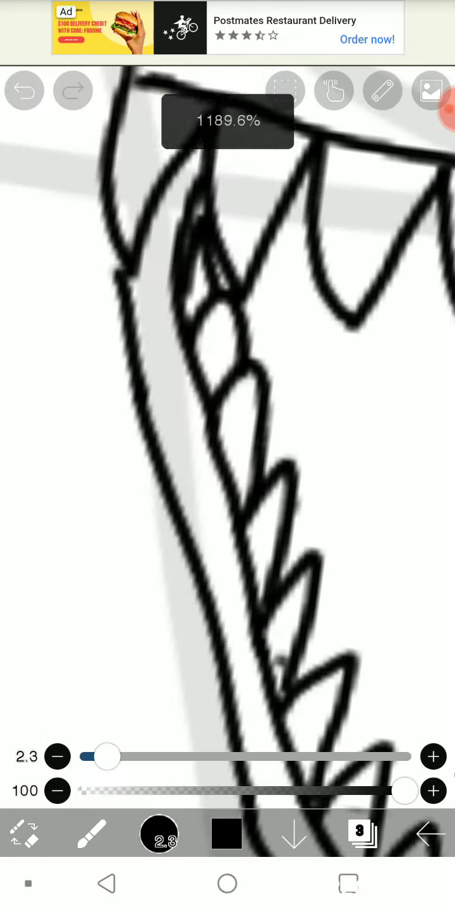
scroll(228, 442, "down", 5)
scroll(227, 441, "down", 2)
scroll(228, 442, "up", 2)
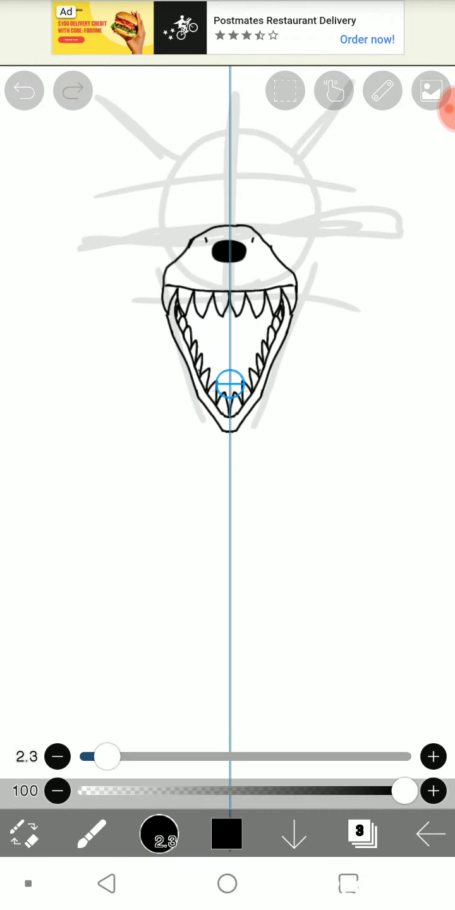
scroll(227, 442, "up", 3)
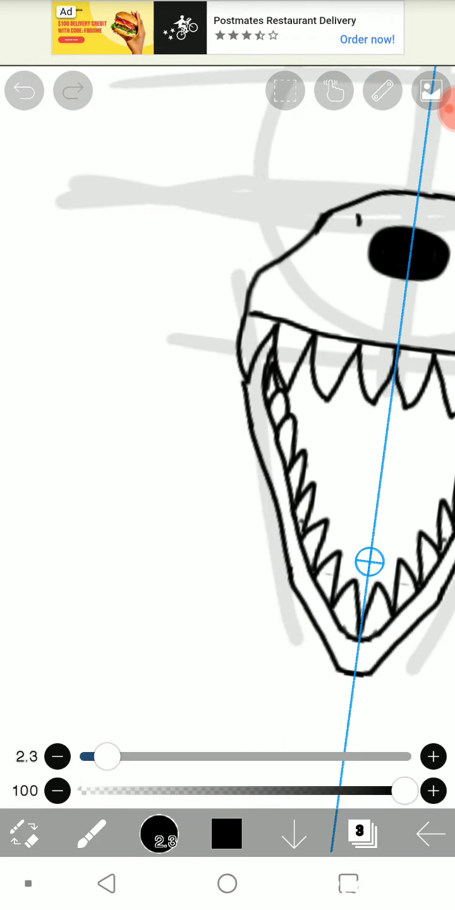
scroll(228, 442, "up", 2)
Draw a mirrored ear stroke extending out to the left from the jaw line
left_click_drag(225, 410, 116, 395)
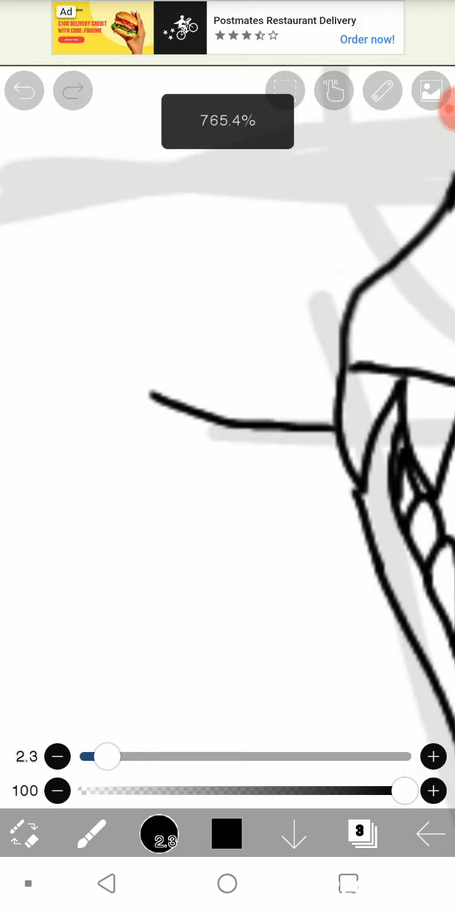
scroll(228, 443, "up", 2)
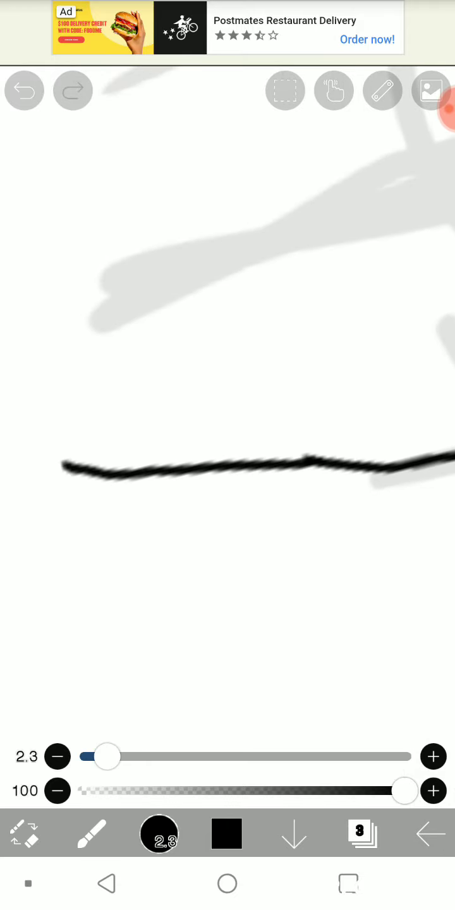
scroll(227, 442, "down", 5)
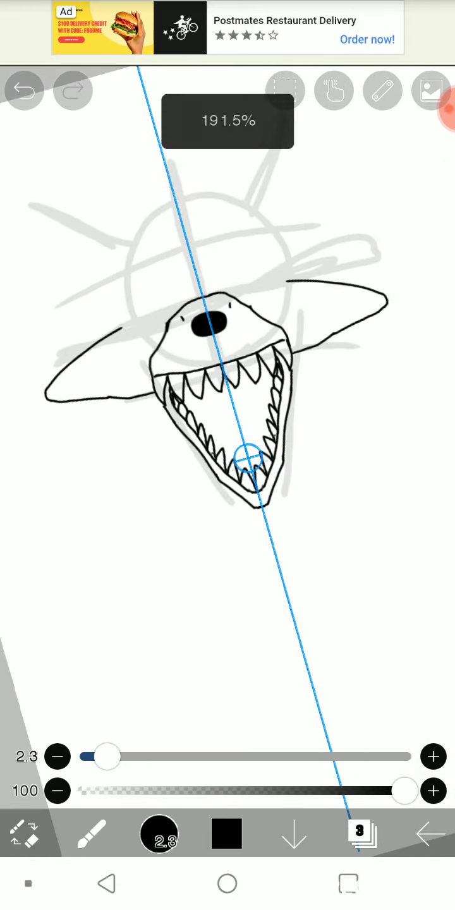
scroll(228, 442, "up", 1)
Undo that stroke and redraw the ear's lower edge further left, mirrored on the right
key("ctrl+z")
scroll(228, 441, "up", 2)
scroll(227, 442, "up", 3)
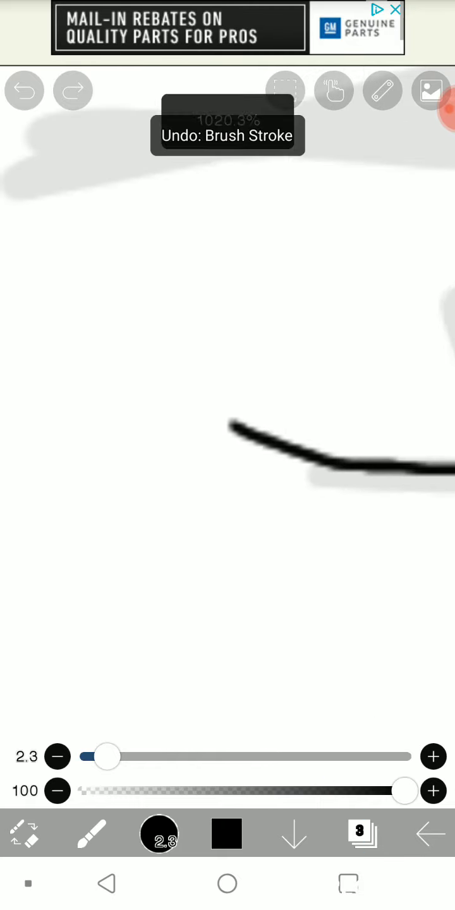
mouse_move(248, 430)
left_mouse_down()
mouse_move(34, 357)
mouse_move(291, 241)
left_mouse_up()
scroll(228, 442, "down", 2)
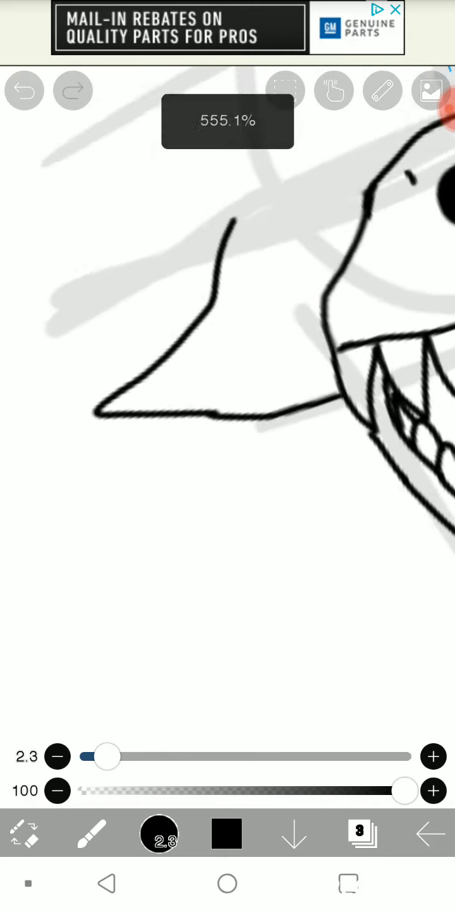
scroll(228, 442, "down", 2)
scroll(227, 442, "up", 1)
scroll(227, 441, "up", 3)
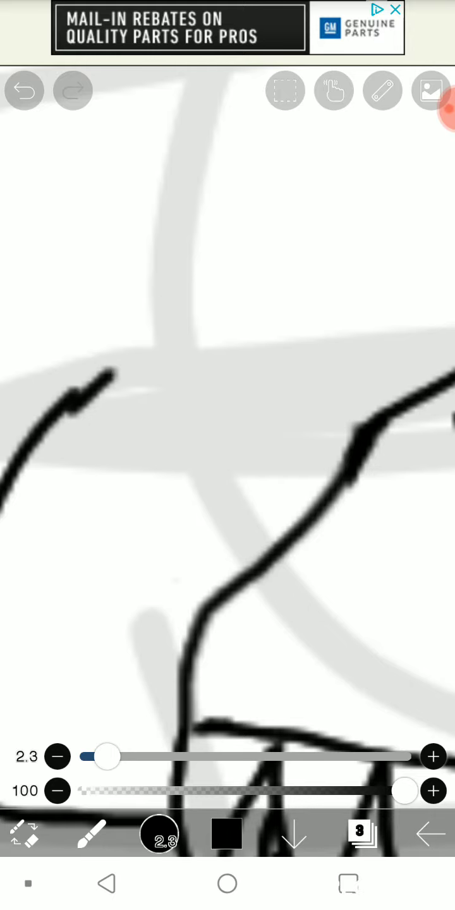
scroll(227, 442, "down", 1)
scroll(227, 443, "down", 3)
scroll(228, 442, "down", 1)
scroll(227, 442, "up", 1)
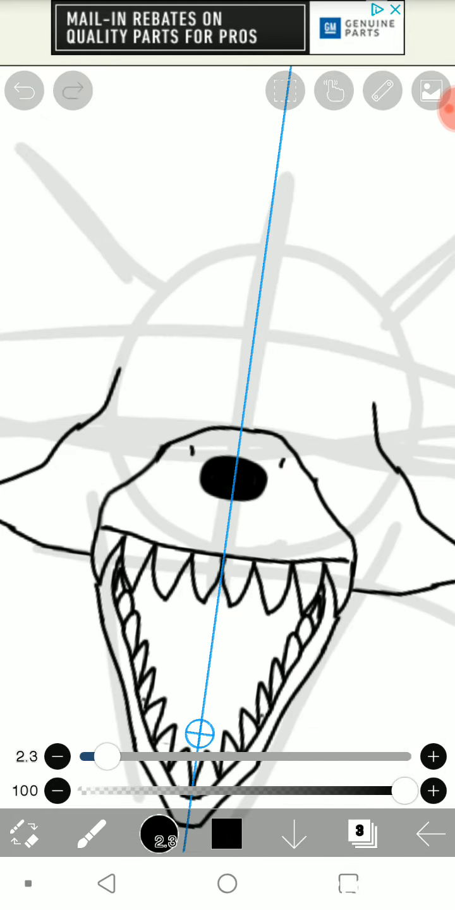
scroll(227, 441, "up", 2)
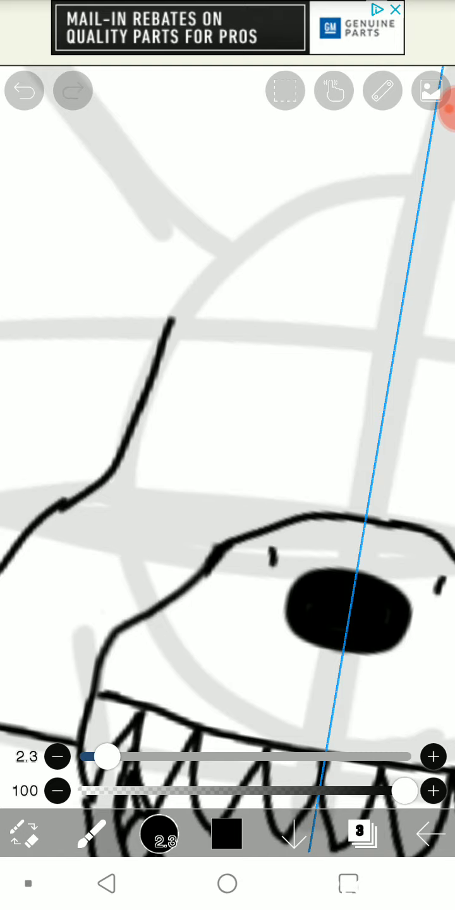
Draw the rounded dome outline over the head top, then undo it over several tries
mouse_move(171, 319)
left_mouse_down()
mouse_move(315, 180)
mouse_move(452, 183)
left_mouse_up()
scroll(227, 442, "down", 3)
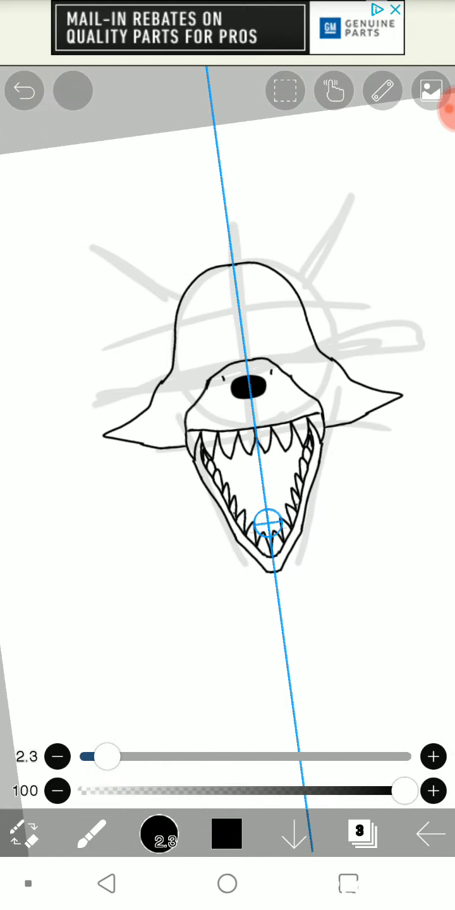
key("ctrl+z")
scroll(228, 442, "up", 2)
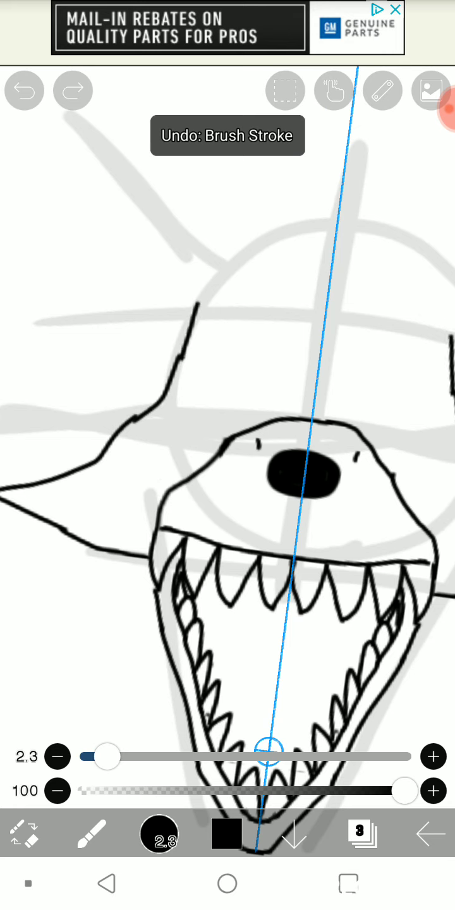
scroll(227, 442, "down", 2)
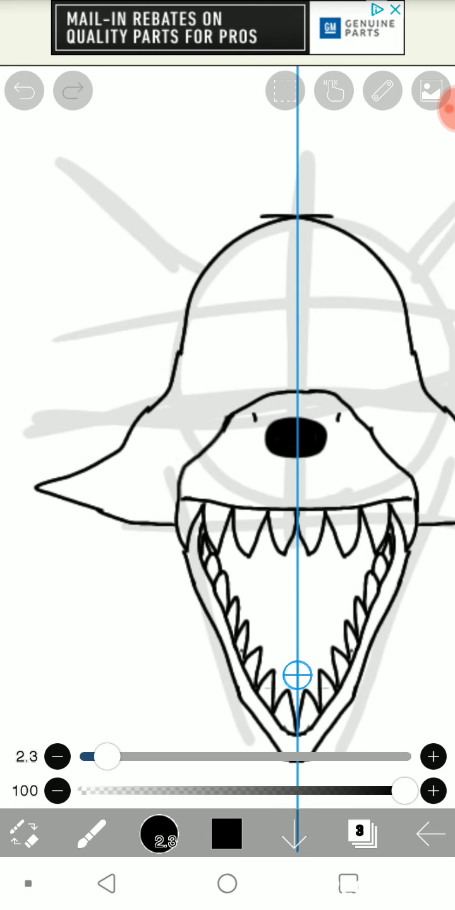
left_click(24, 90)
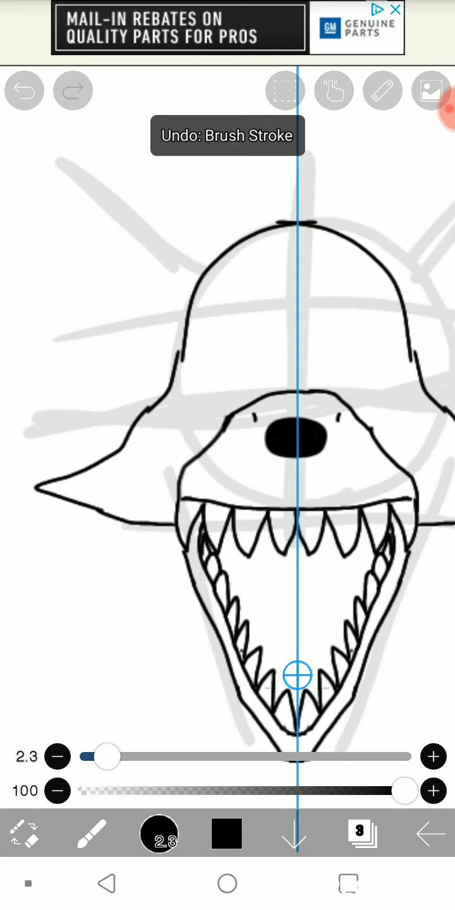
left_click(25, 91)
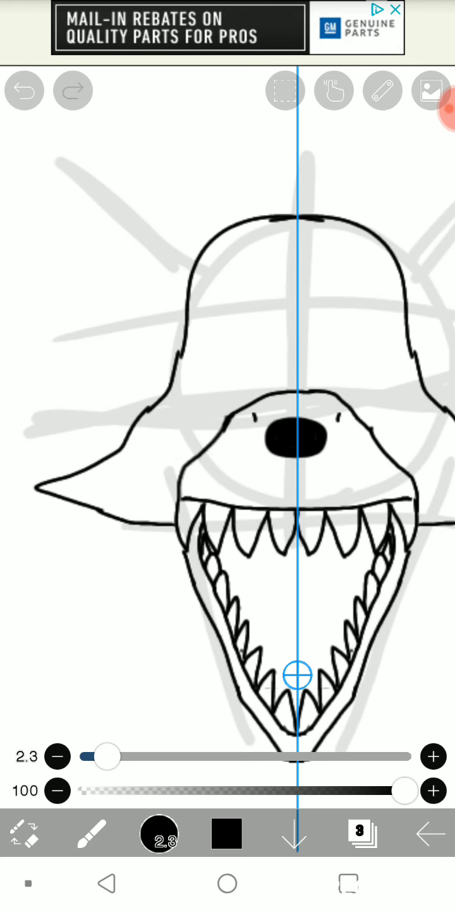
scroll(227, 443, "up", 2)
left_click(24, 90)
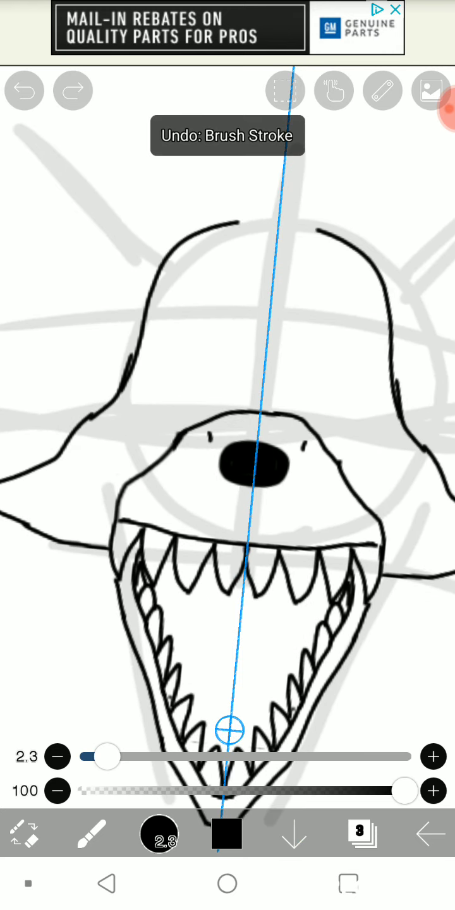
left_click(24, 90)
Add a short stroke on the head outline, rotate the canvas upright, and undo/redo recent head strokes
left_click_drag(264, 226, 292, 228)
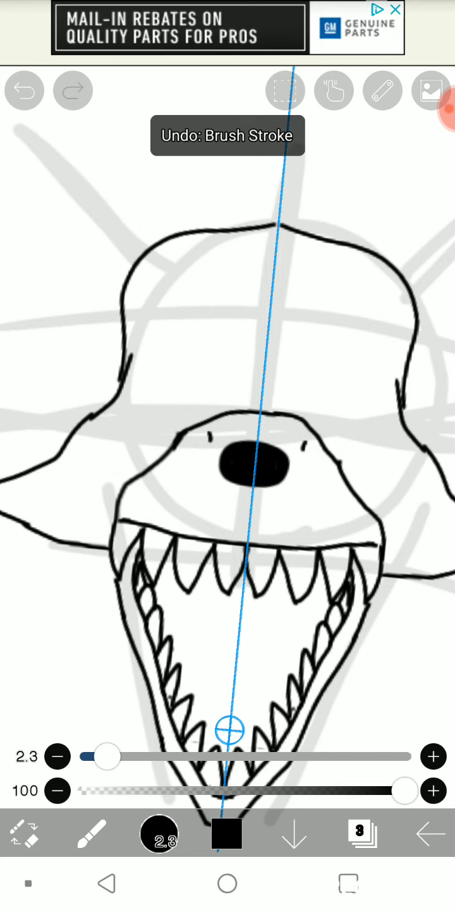
left_click_drag(253, 442, 264, 442)
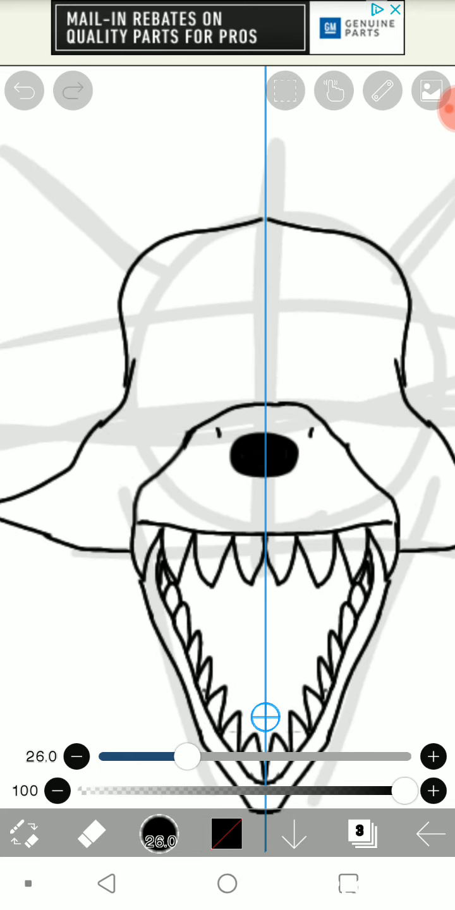
scroll(227, 442, "up", 5)
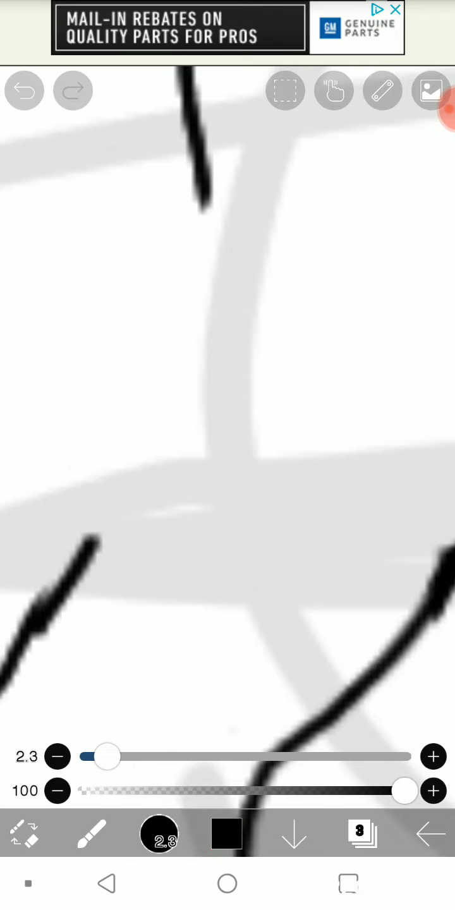
scroll(228, 442, "down", 5)
scroll(228, 441, "down", 2)
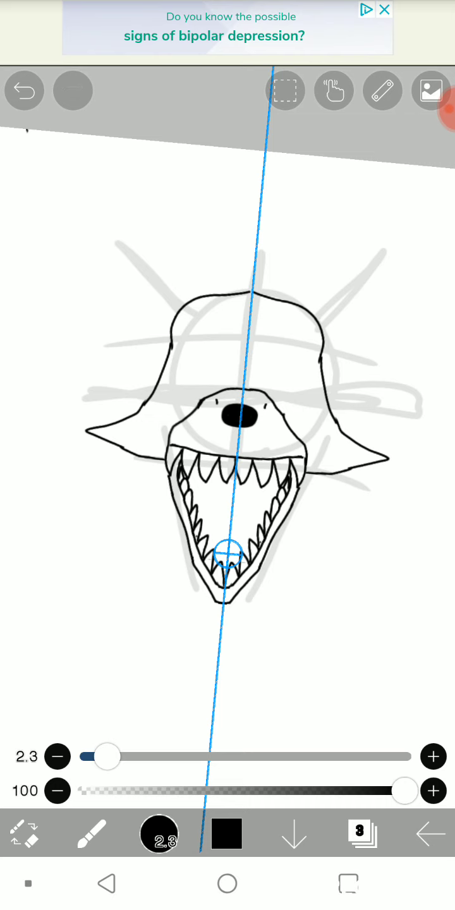
left_click(24, 90)
left_click(24, 90)
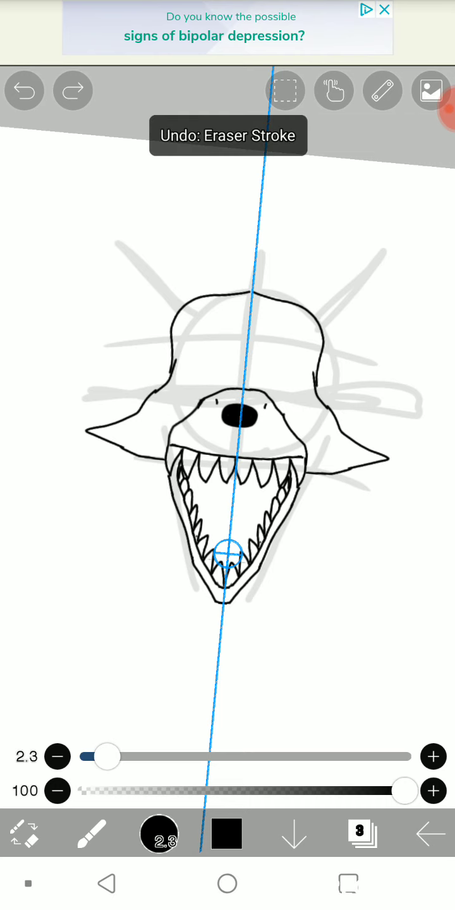
left_click(24, 91)
left_click(72, 90)
scroll(254, 505, "up", 3)
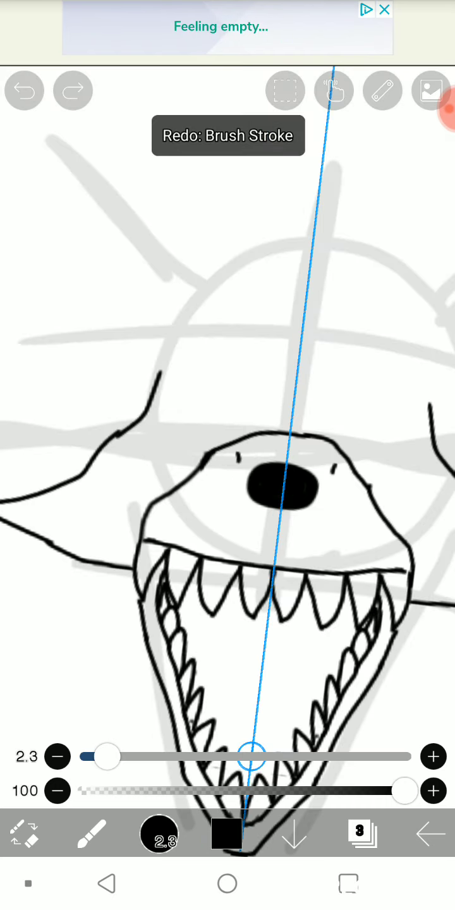
scroll(228, 442, "down", 2)
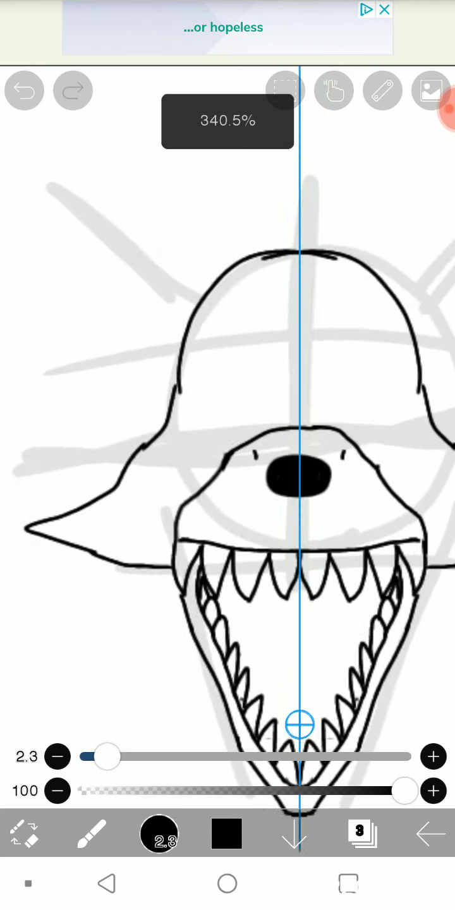
scroll(277, 442, "up", 3)
Undo the last stroke and draw a mirrored oval eye socket above the snout
key("ctrl+z")
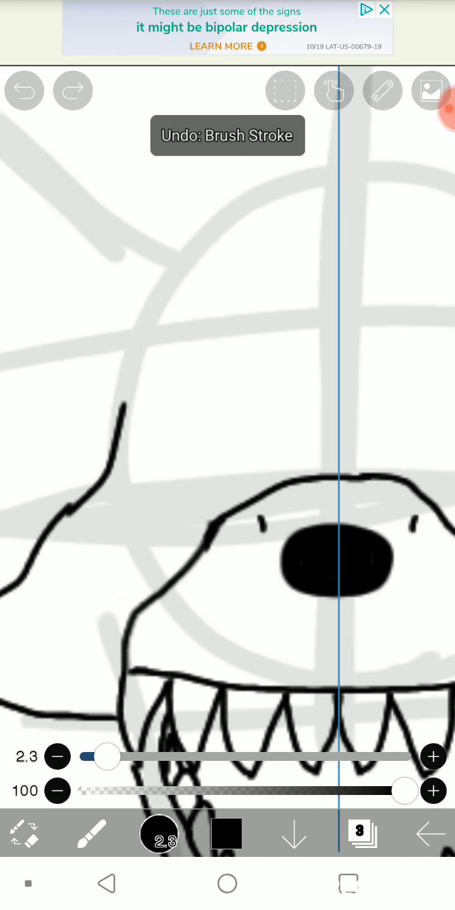
scroll(278, 442, "up", 3)
scroll(278, 443, "up", 2)
scroll(227, 442, "up", 2)
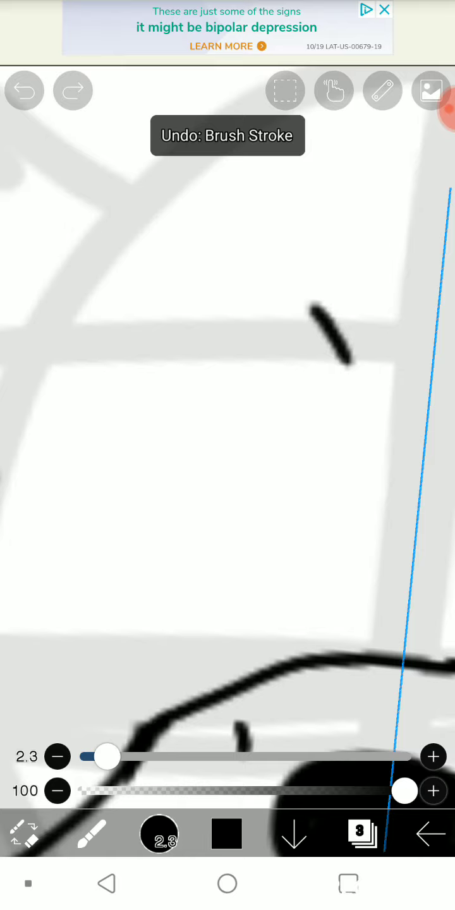
left_click_drag(313, 309, 110, 383)
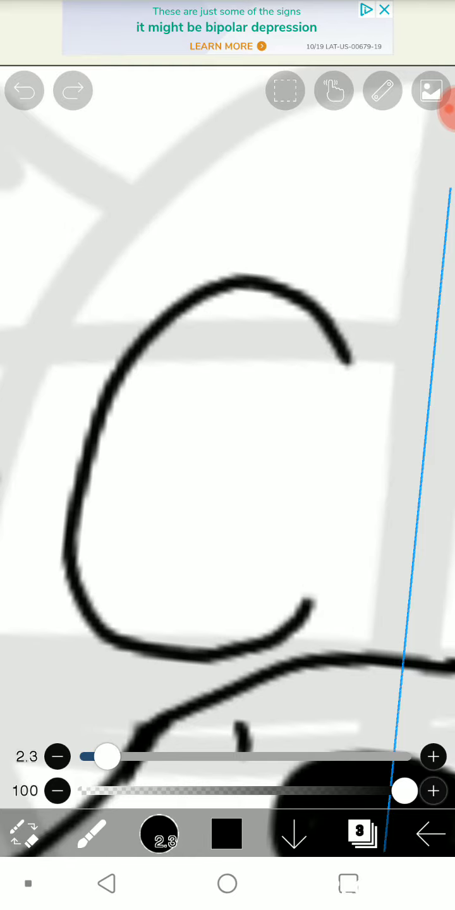
left_click_drag(347, 362, 335, 427)
scroll(227, 442, "down", 5)
scroll(227, 441, "up", 1)
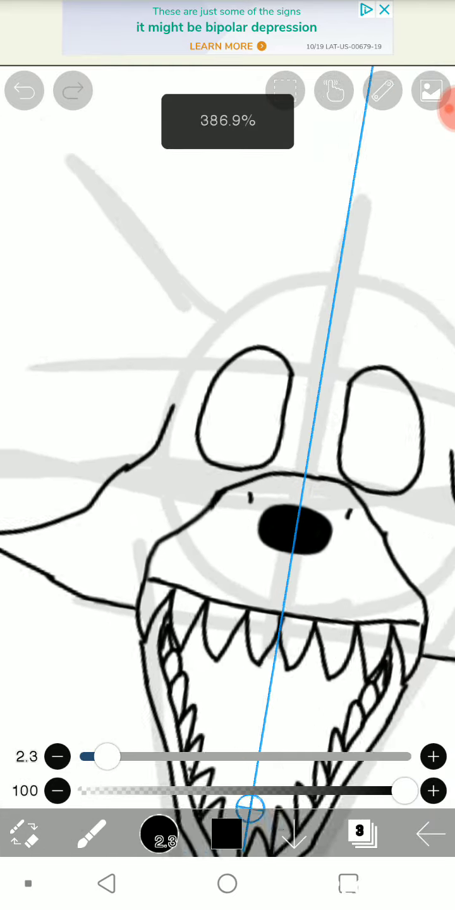
scroll(227, 442, "up", 3)
Redraw the side of the head and join its ends with a rounded top arc
left_click_drag(208, 420, 446, 79)
scroll(227, 442, "down", 3)
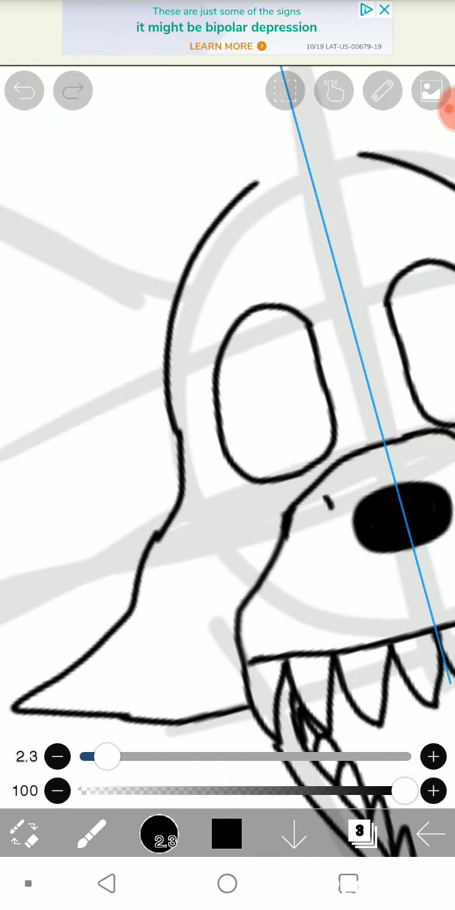
scroll(228, 442, "up", 5)
left_click_drag(117, 306, 385, 247)
scroll(227, 442, "down", 5)
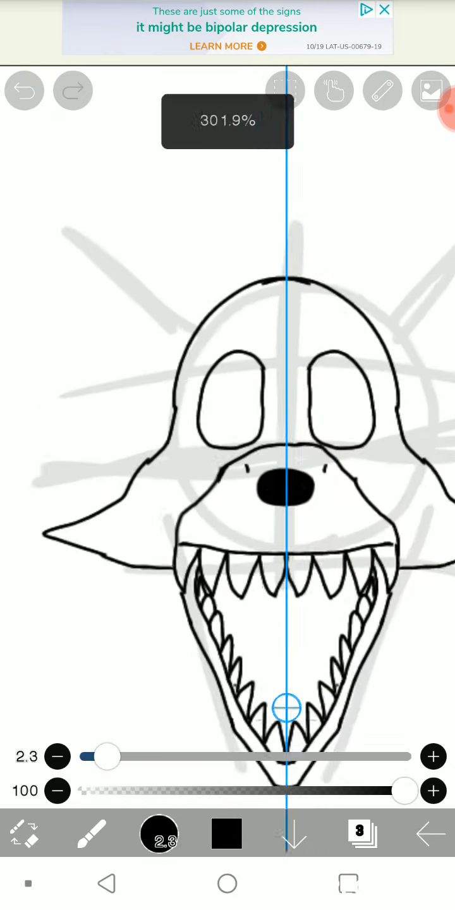
scroll(228, 442, "up", 1)
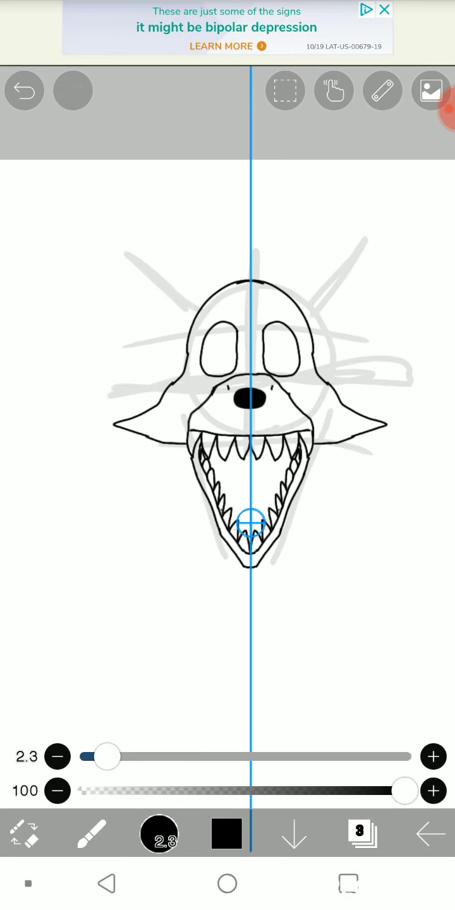
left_click(383, 90)
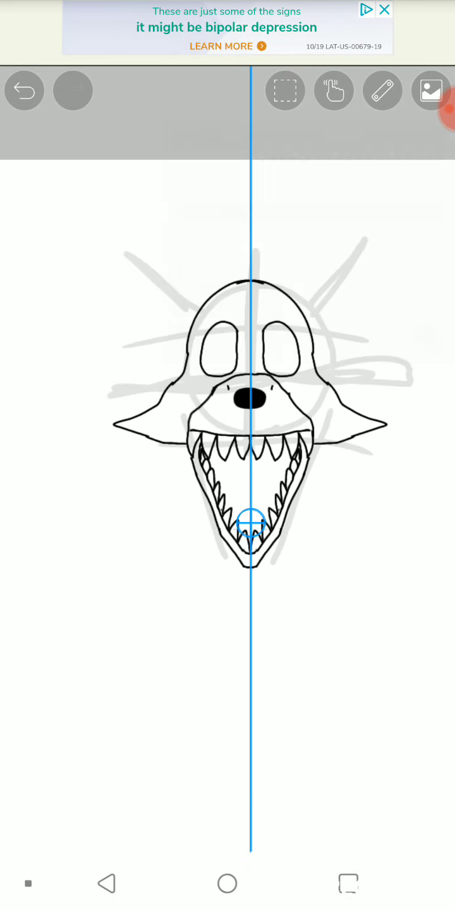
Turn off mirror symmetry and switch to the freehand lasso selection tool
left_click(382, 90)
left_click(192, 240)
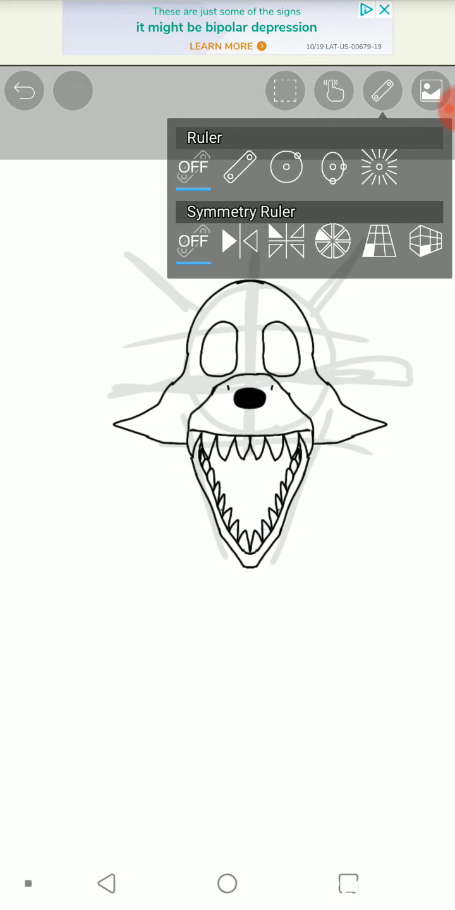
left_click(382, 90)
left_click(91, 833)
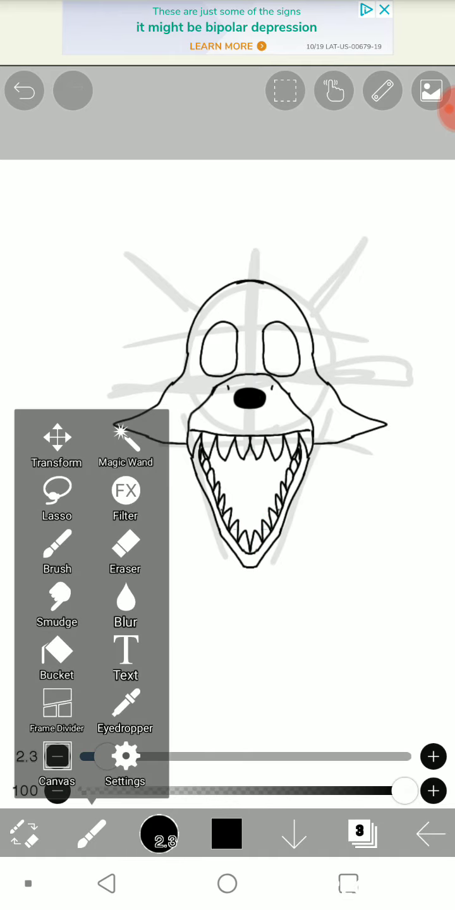
left_click(57, 496)
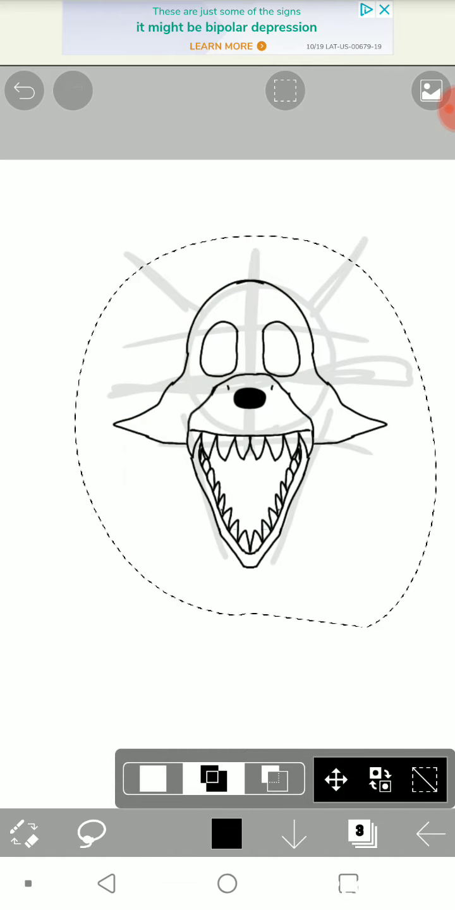
Try a perspective transform on the selected drawing, then cancel it
left_click(336, 778)
left_click(225, 692)
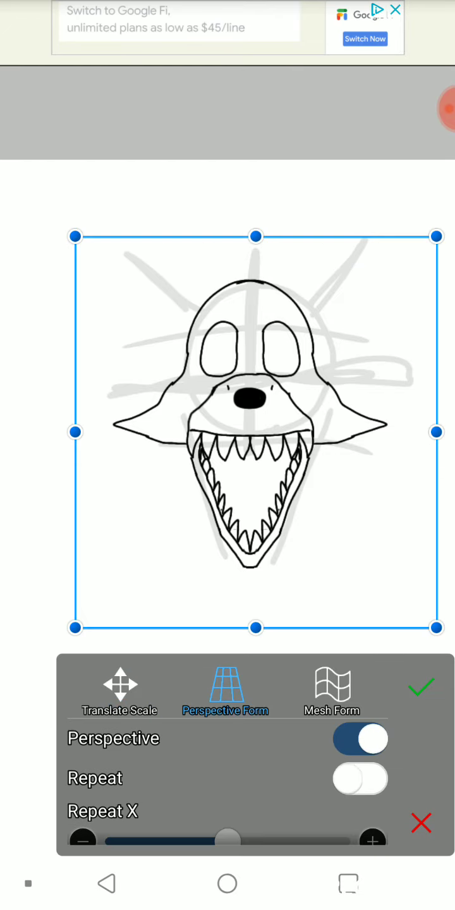
left_click_drag(74, 236, 58, 220)
left_click_drag(250, 217, 256, 308)
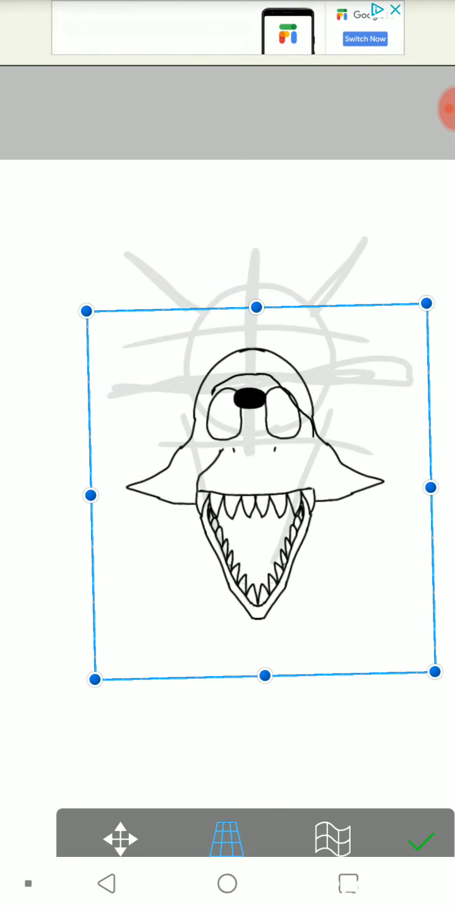
left_click_drag(94, 680, 90, 730)
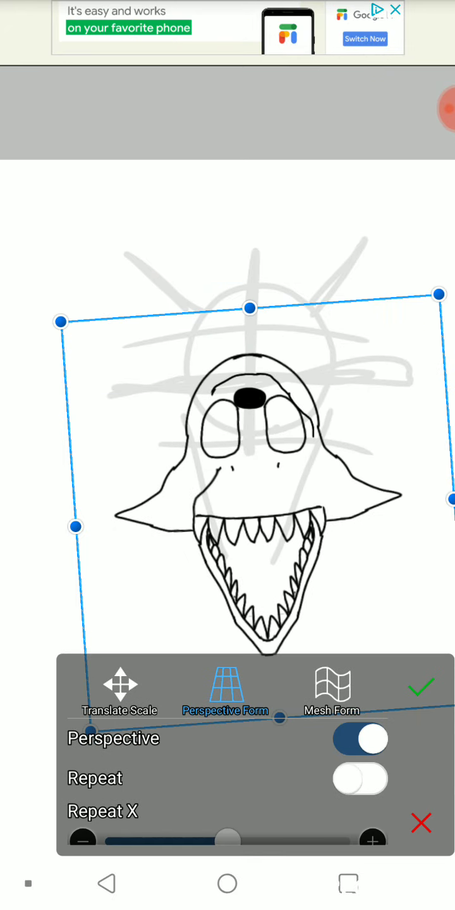
left_click(420, 821)
Merge layer 3 down into layer 2
left_click(361, 832)
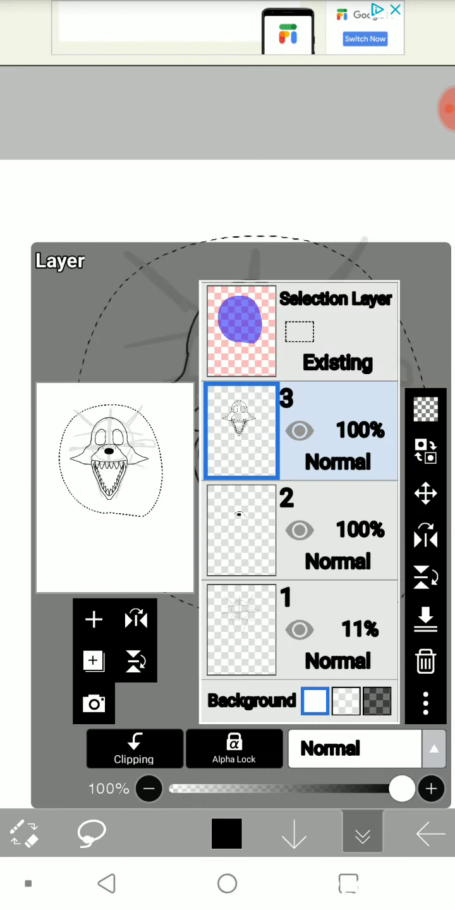
left_click(425, 619)
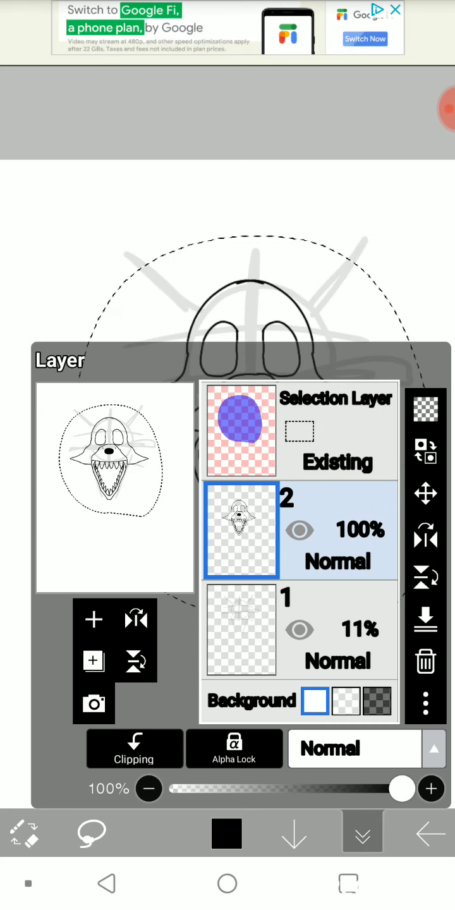
left_click(425, 450)
Transform the line art to shift the face slightly left and apply it
left_click(218, 800)
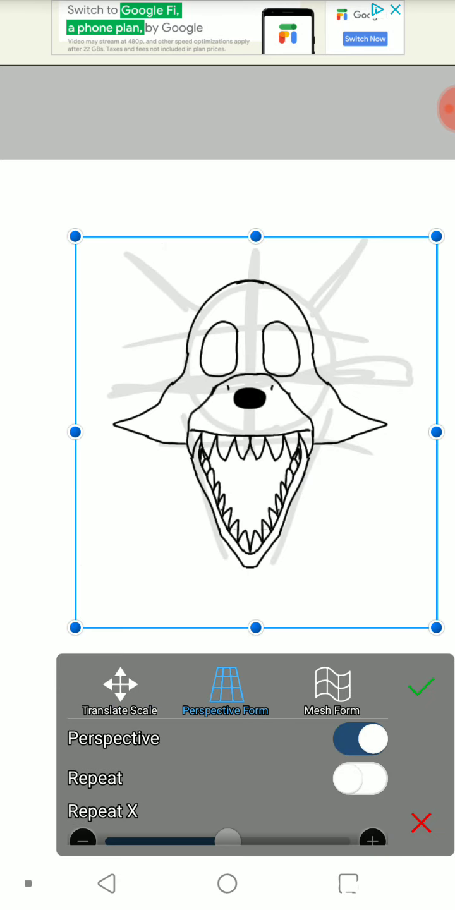
mouse_move(254, 411)
left_mouse_down()
mouse_move(256, 455)
mouse_move(265, 420)
left_mouse_up()
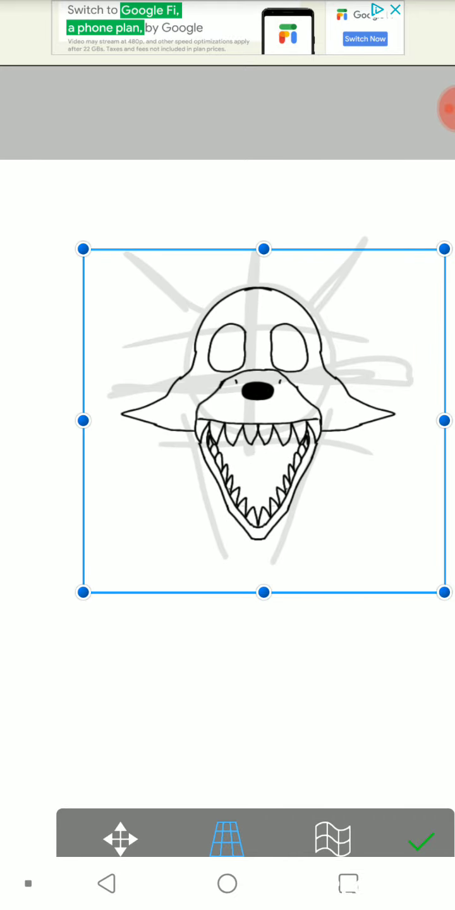
left_click_drag(263, 480, 262, 480)
left_click(423, 839)
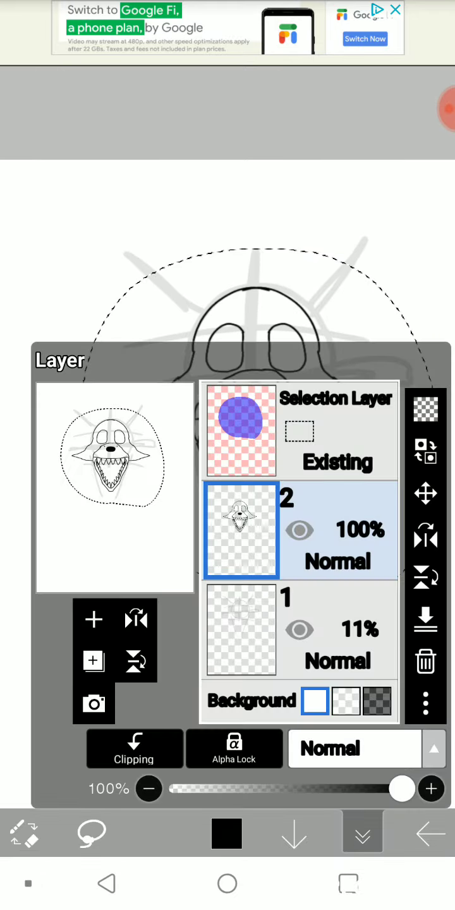
left_click(429, 109)
left_click(362, 836)
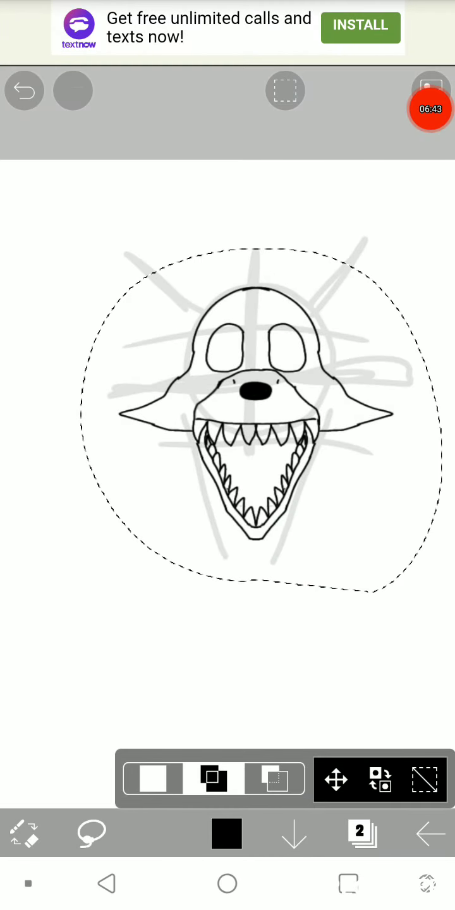
left_click(285, 90)
Remove the selection and undo the stray circle drawn in the mouth
left_click(184, 177)
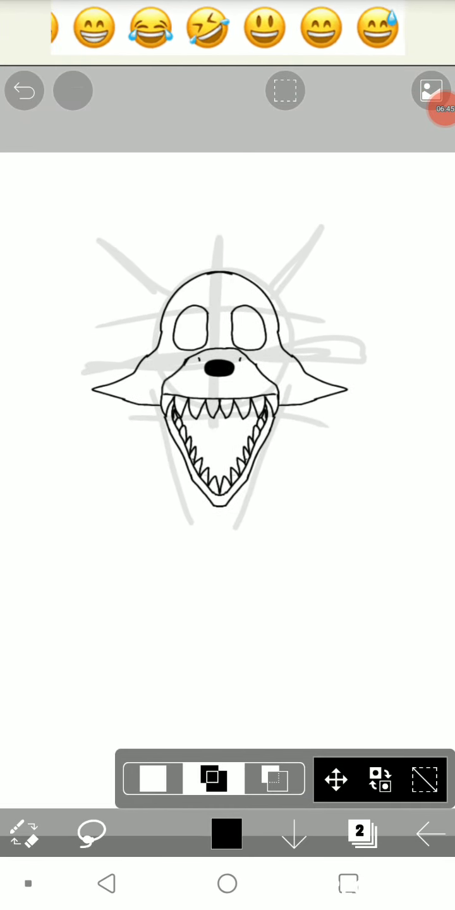
scroll(227, 354, "up", 5)
scroll(228, 341, "up", 3)
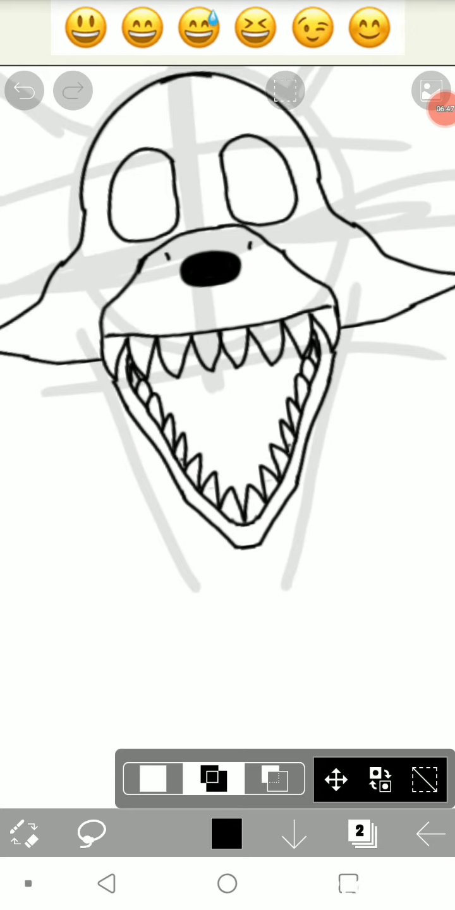
scroll(228, 341, "down", 2)
left_click(24, 834)
scroll(228, 379, "up", 3)
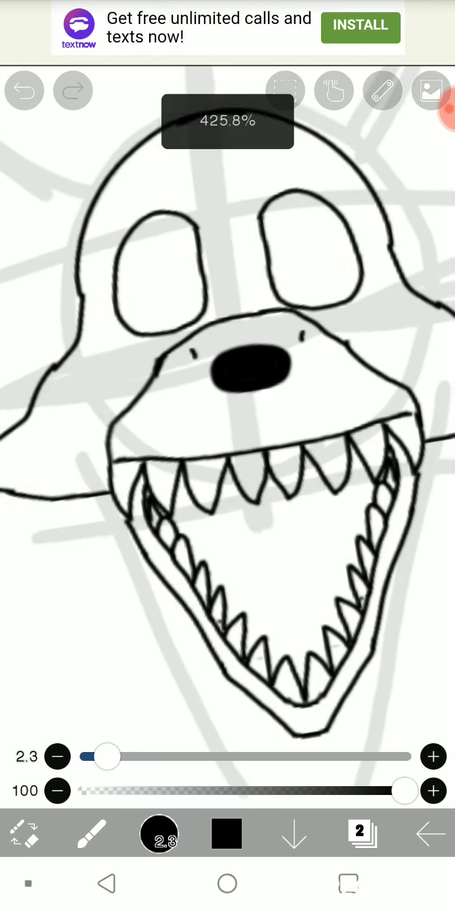
scroll(228, 379, "up", 2)
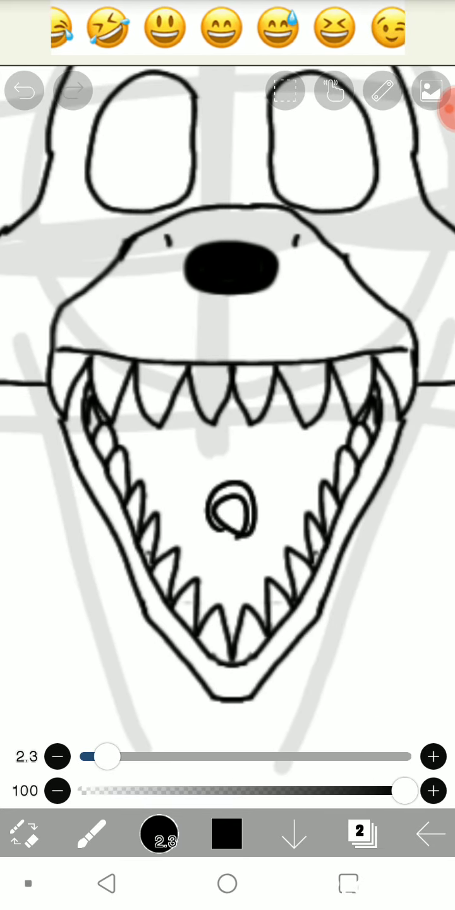
left_click(24, 89)
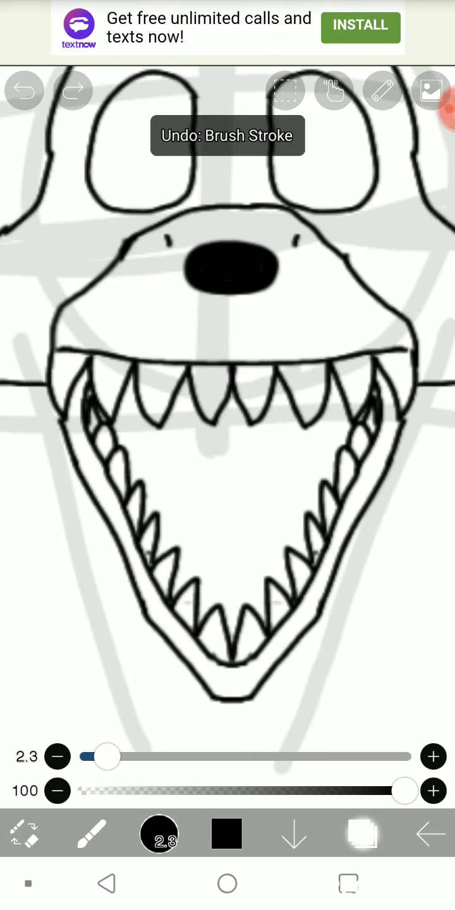
Hide the faint grey sketch on layer 1
left_click(361, 833)
left_click(299, 629)
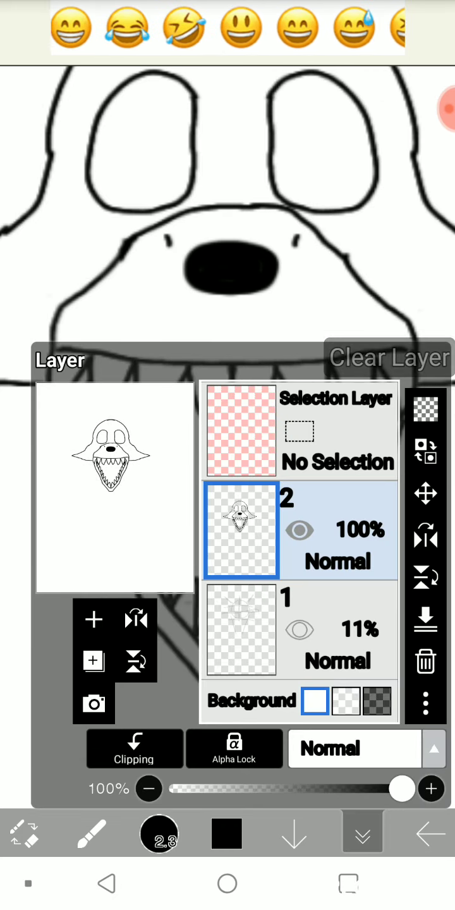
left_click(361, 834)
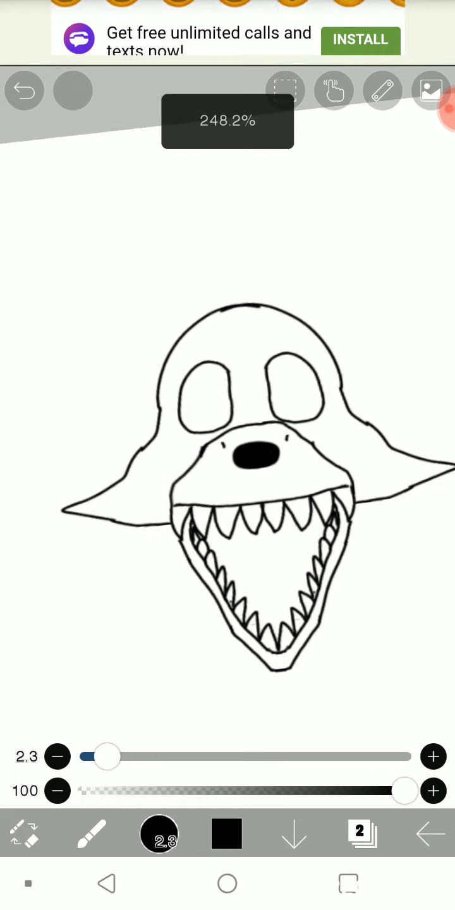
left_click(92, 834)
left_click(56, 656)
Bucket-fill the inside of the mouth between the teeth with black
left_click(259, 600)
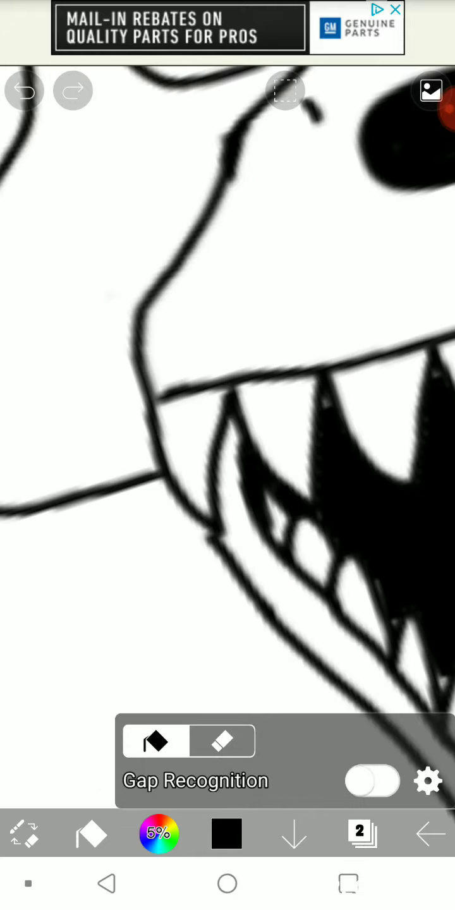
scroll(228, 442, "down", 3)
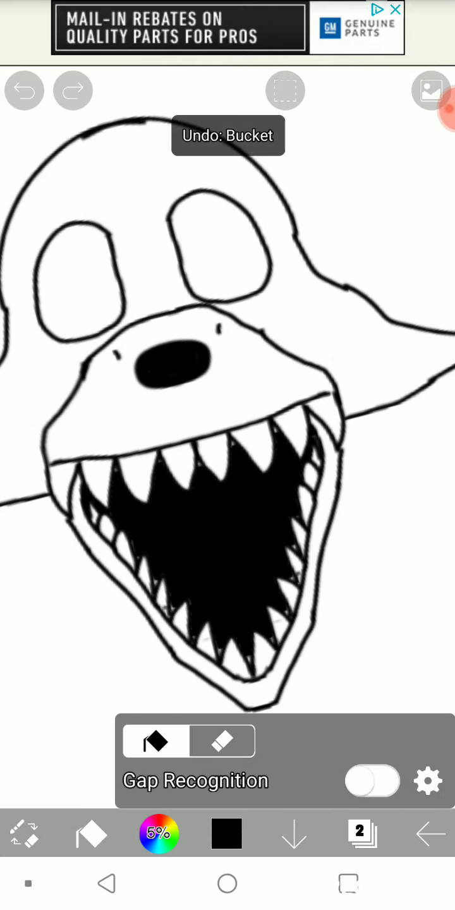
scroll(228, 442, "up", 5)
scroll(228, 442, "up", 5)
scroll(227, 442, "down", 5)
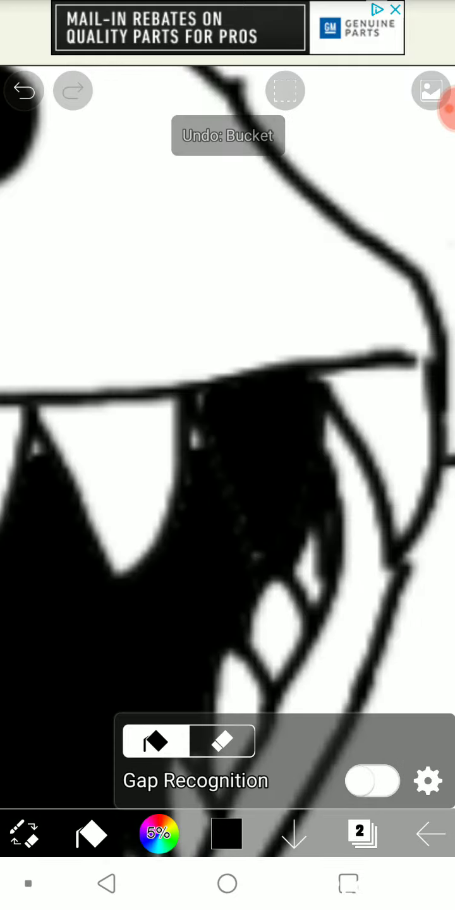
scroll(227, 442, "up", 3)
scroll(227, 442, "up", 3)
scroll(228, 442, "down", 5)
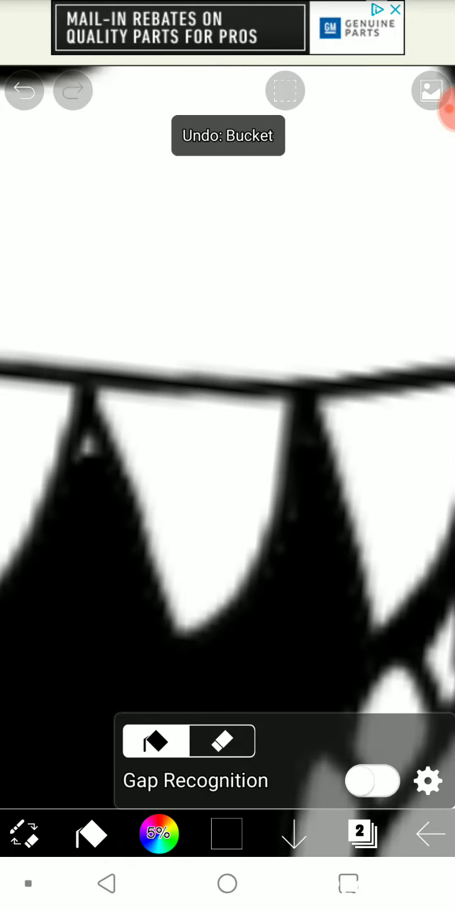
scroll(228, 442, "up", 2)
scroll(227, 441, "up", 3)
scroll(228, 442, "down", 5)
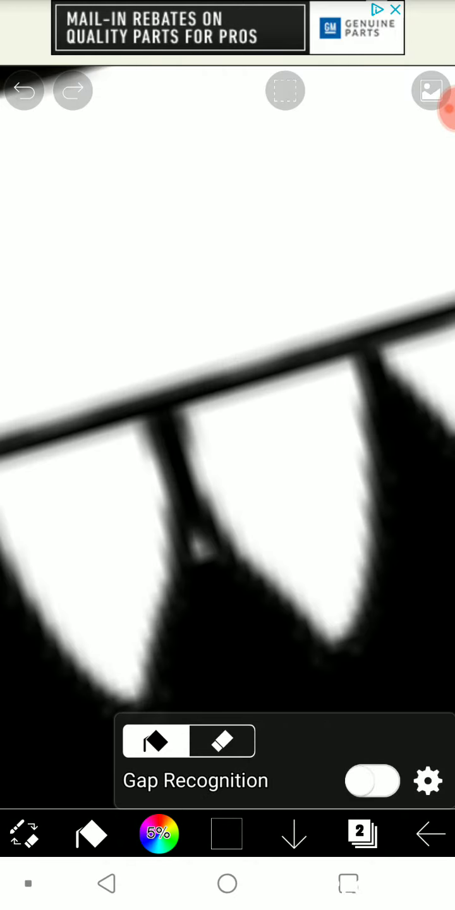
scroll(228, 443, "up", 3)
scroll(228, 443, "up", 2)
scroll(228, 442, "down", 2)
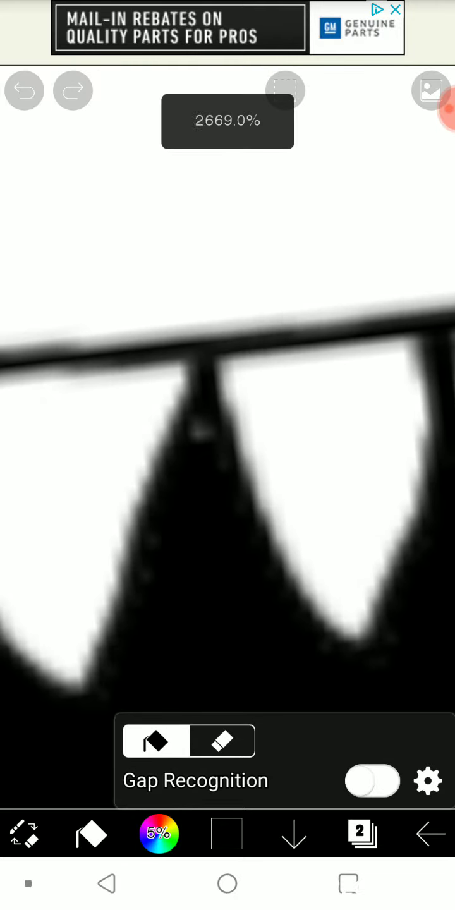
scroll(228, 443, "up", 5)
scroll(228, 443, "down", 3)
scroll(227, 442, "down", 5)
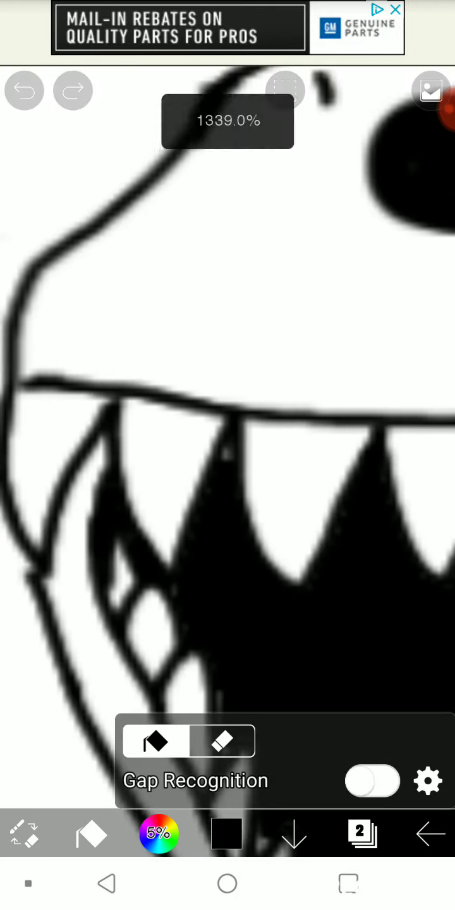
scroll(227, 442, "up", 5)
scroll(227, 442, "down", 2)
scroll(227, 442, "down", 5)
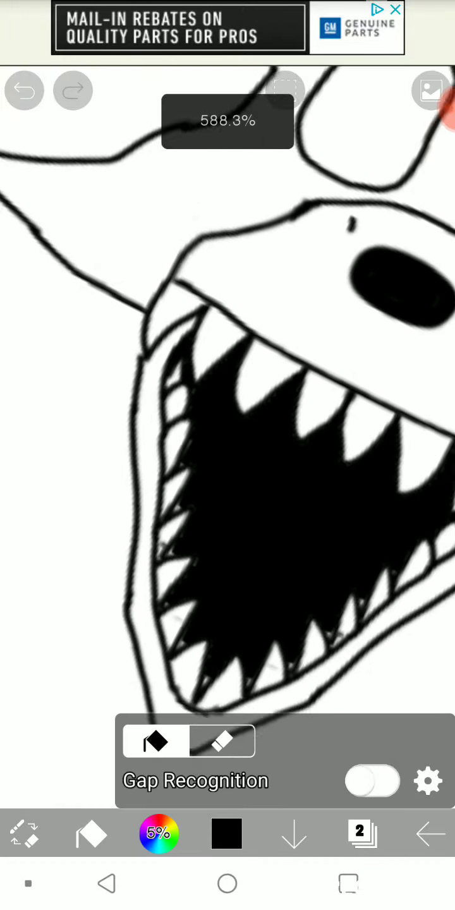
scroll(227, 442, "down", 2)
scroll(228, 442, "up", 5)
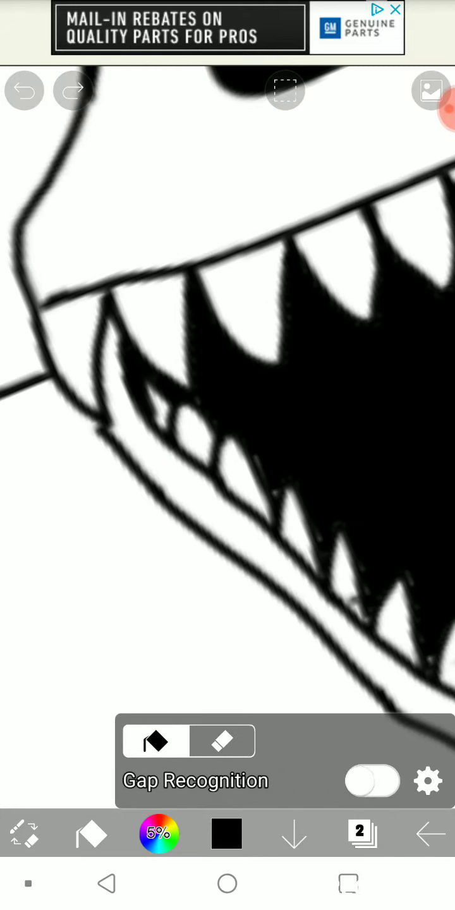
scroll(227, 442, "down", 3)
scroll(228, 442, "up", 1)
scroll(227, 442, "up", 2)
scroll(228, 441, "up", 1)
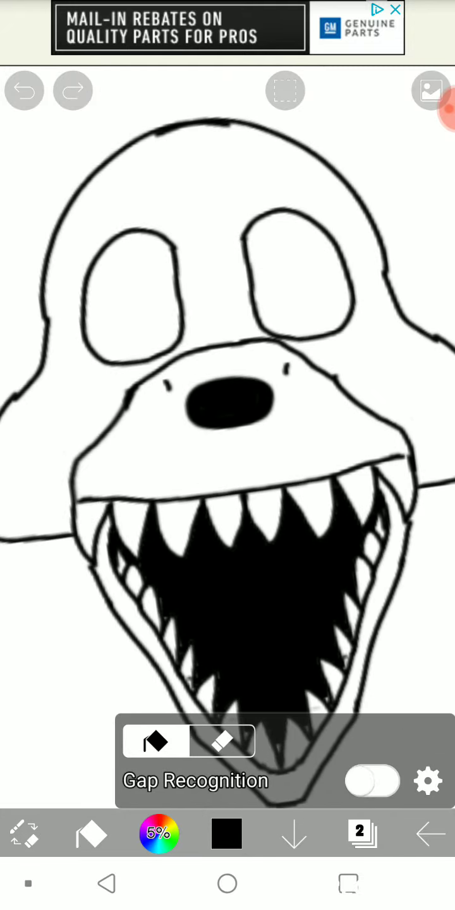
scroll(227, 442, "up", 1)
Bucket-fill the left eye socket with black
scroll(228, 442, "up", 2)
left_click(155, 391)
scroll(228, 442, "down", 2)
scroll(227, 442, "down", 2)
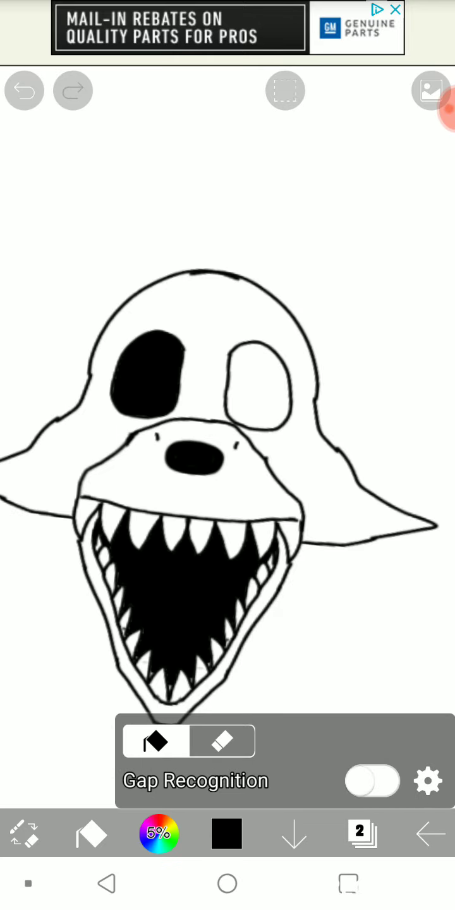
left_click(24, 833)
Zoom around the top of the head and close the open side of the ear shape
scroll(228, 505, "up", 1)
scroll(227, 506, "up", 1)
scroll(227, 505, "up", 1)
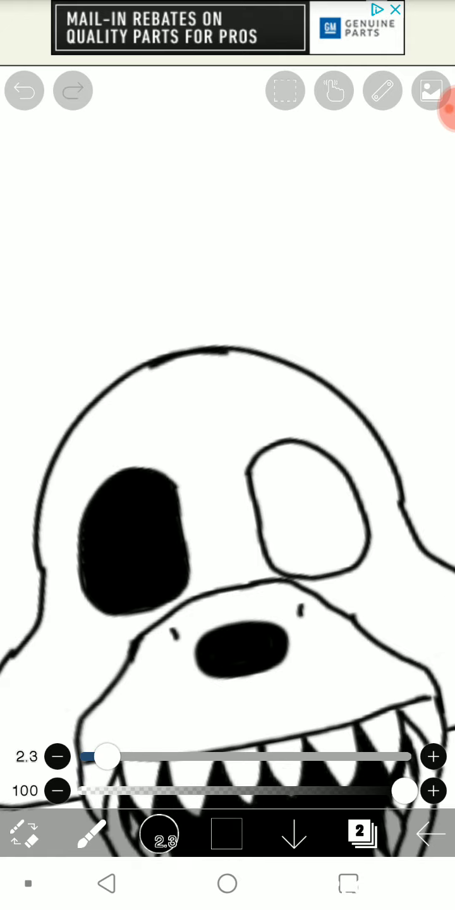
scroll(228, 506, "up", 2)
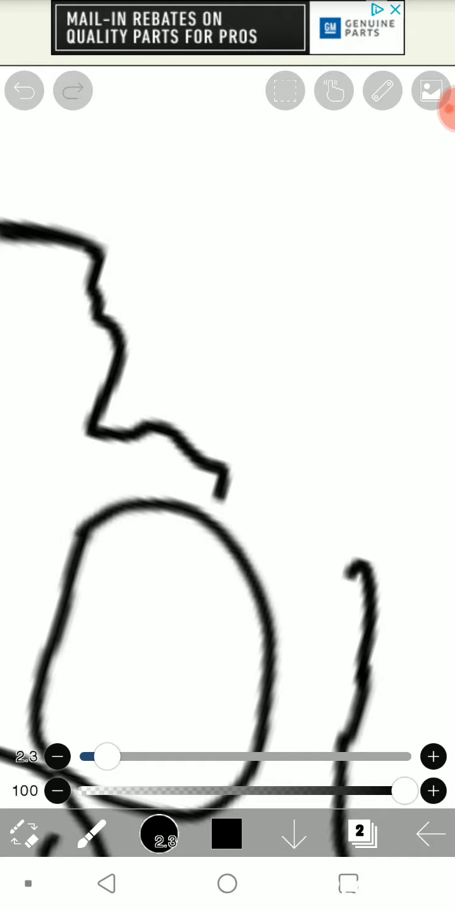
scroll(228, 505, "down", 2)
scroll(228, 504, "down", 1)
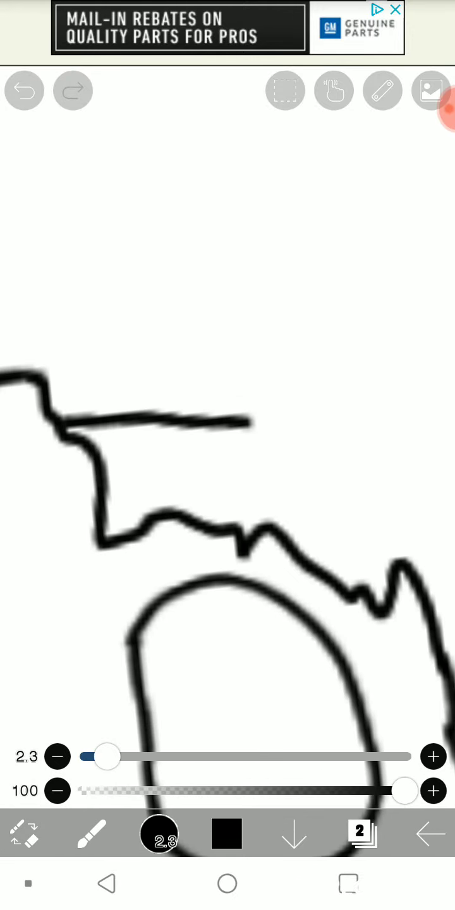
scroll(227, 505, "down", 3)
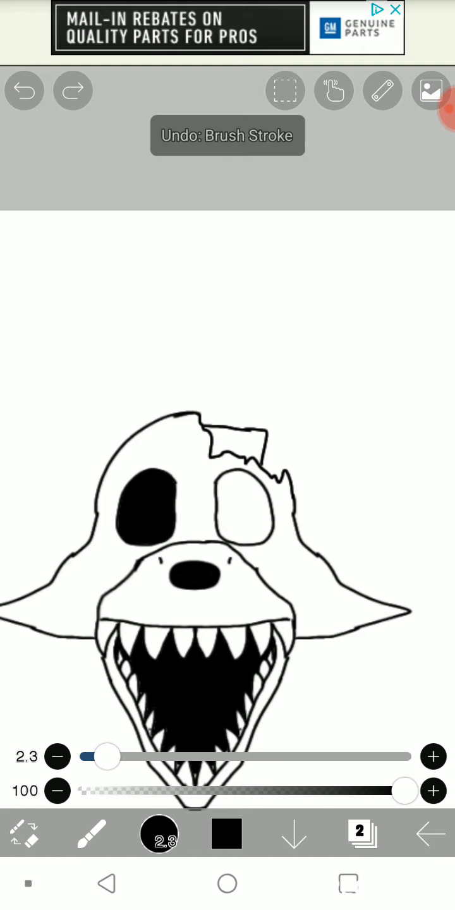
scroll(227, 481, "up", 2)
scroll(228, 481, "up", 2)
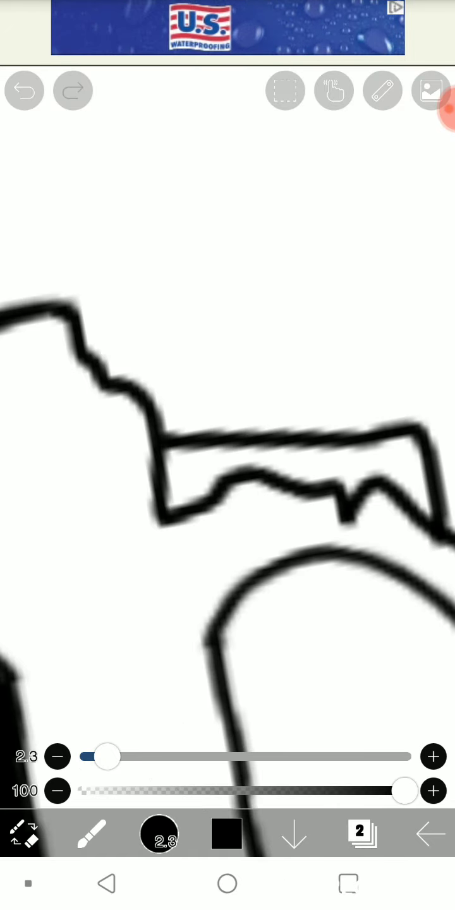
scroll(227, 480, "down", 2)
scroll(227, 481, "down", 2)
scroll(227, 480, "up", 3)
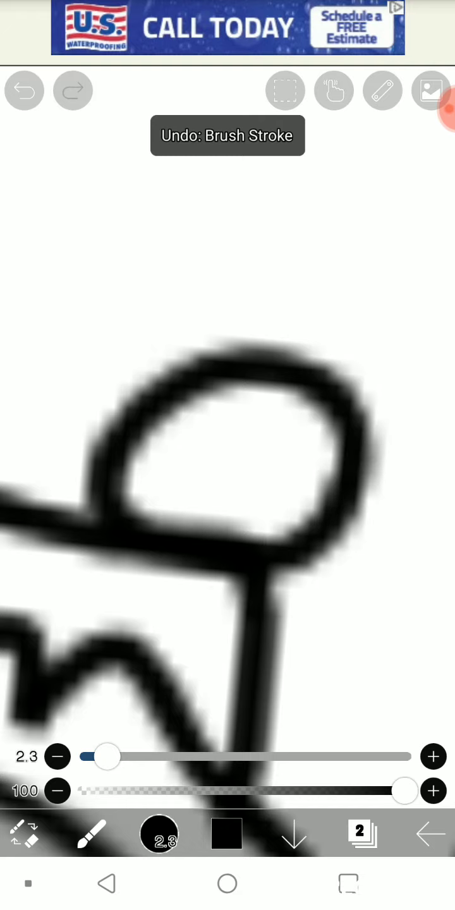
scroll(227, 480, "down", 2)
scroll(228, 568, "down", 2)
scroll(228, 570, "up", 2)
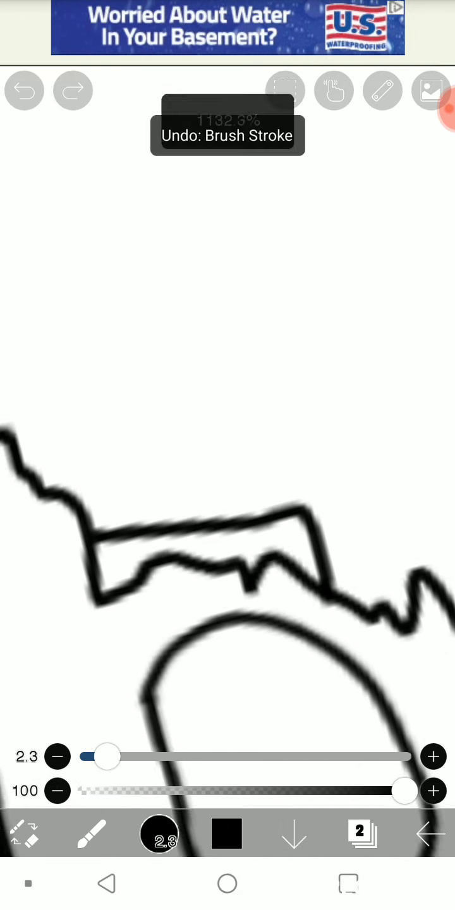
scroll(227, 568, "up", 2)
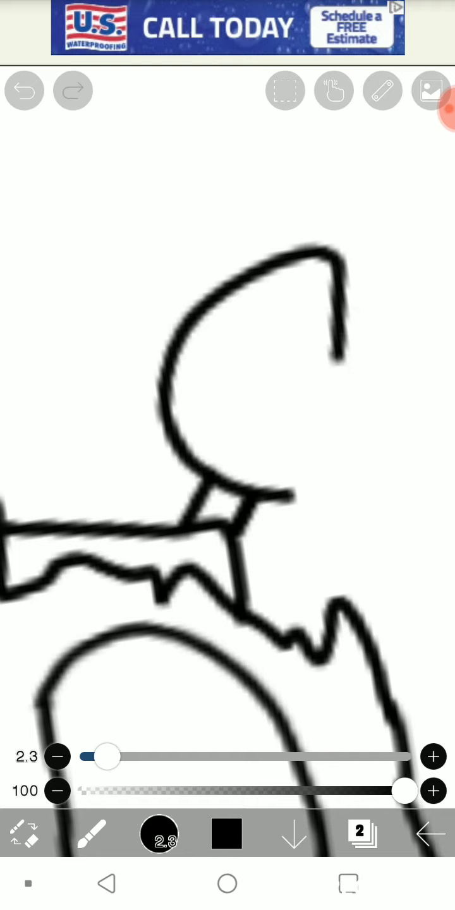
left_click_drag(340, 356, 322, 445)
scroll(228, 481, "down", 3)
scroll(278, 392, "up", 5)
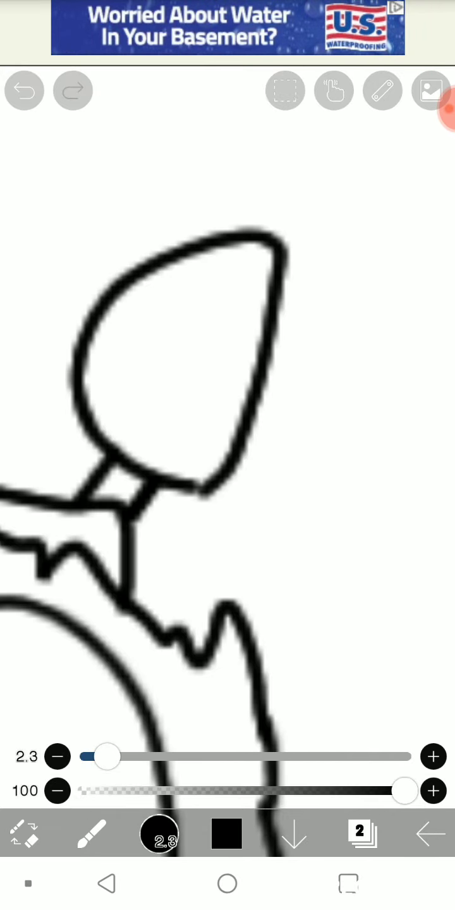
Undo the bad ear stroke and redraw the ear's outer curve down to its base
left_click(25, 90)
mouse_move(164, 485)
left_mouse_down()
mouse_move(185, 265)
mouse_move(317, 209)
left_mouse_up()
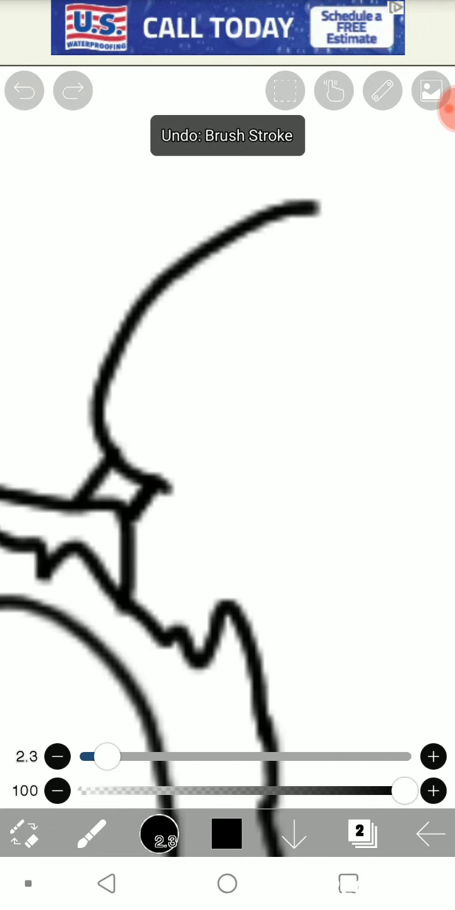
left_click_drag(271, 433, 155, 496)
scroll(228, 481, "down", 5)
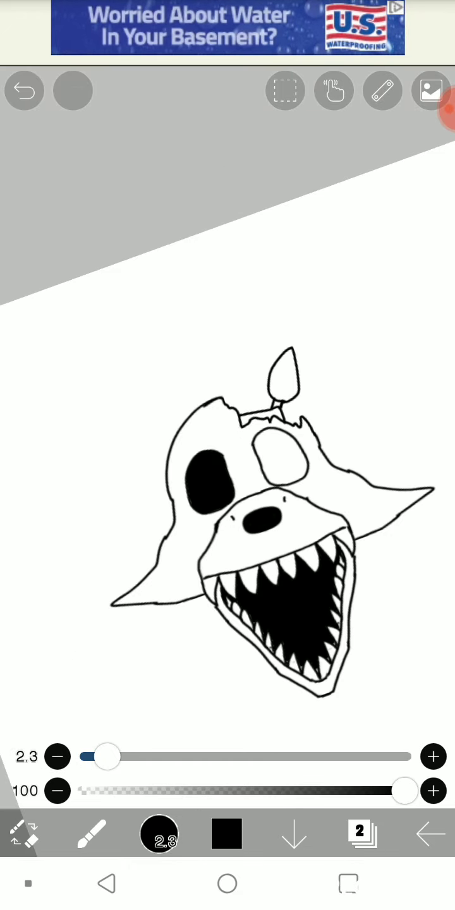
Undo the last ear stroke and redraw the ear's curved outline above the head
left_click(24, 89)
scroll(208, 505, "up", 5)
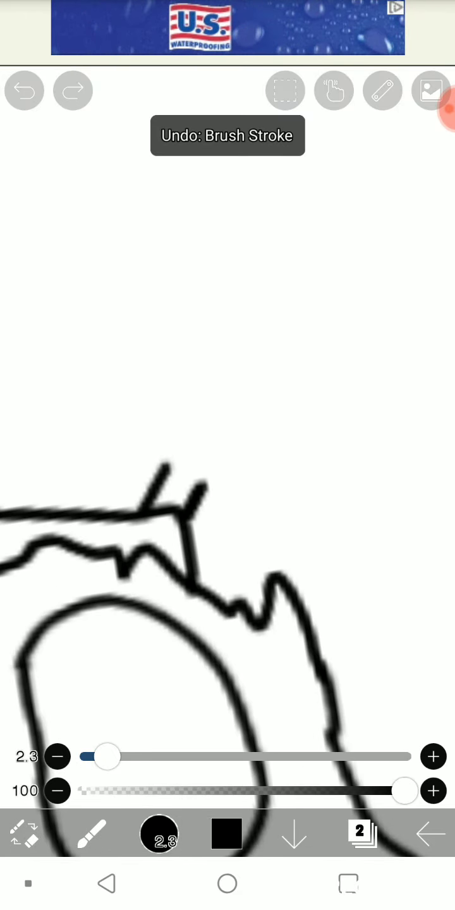
mouse_move(141, 379)
left_mouse_down()
mouse_move(264, 239)
mouse_move(294, 275)
left_mouse_up()
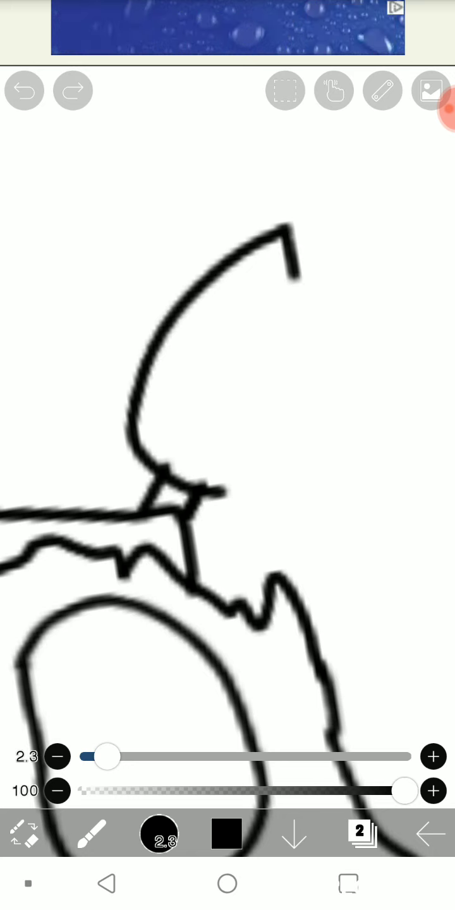
scroll(209, 354, "up", 3)
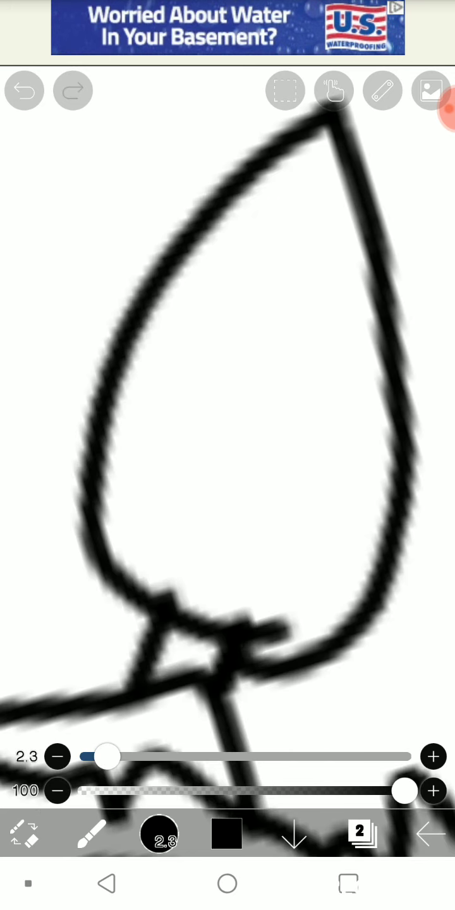
Draw a closed inner ear loop and fill it with diagonal stripes
left_click_drag(251, 569, 201, 377)
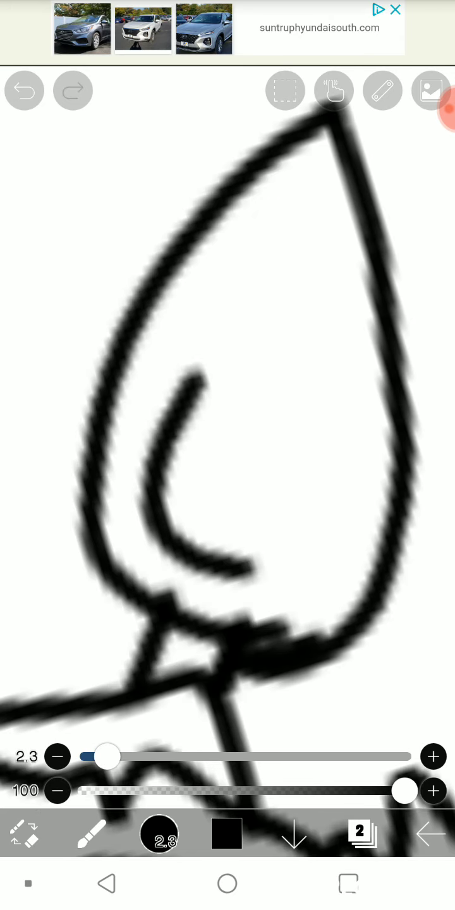
left_click_drag(291, 534, 243, 571)
scroll(227, 410, "up", 2)
scroll(227, 411, "up", 1)
left_click_drag(190, 499, 180, 525)
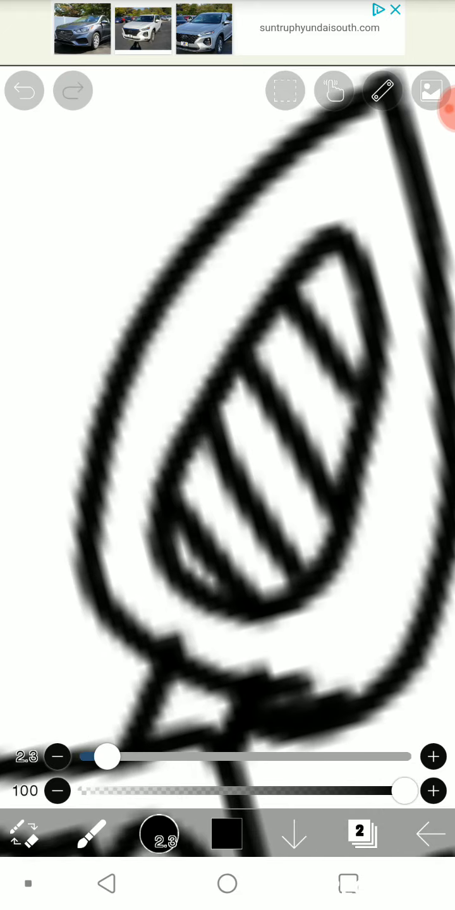
scroll(228, 411, "down", 3)
scroll(228, 411, "down", 3)
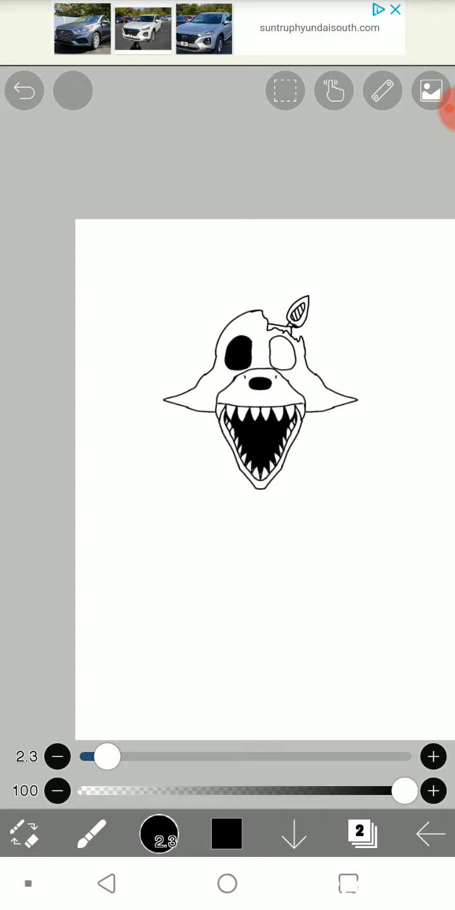
scroll(253, 315, "up", 3)
Zoom into the right eye and draw a black pupil
scroll(252, 315, "up", 3)
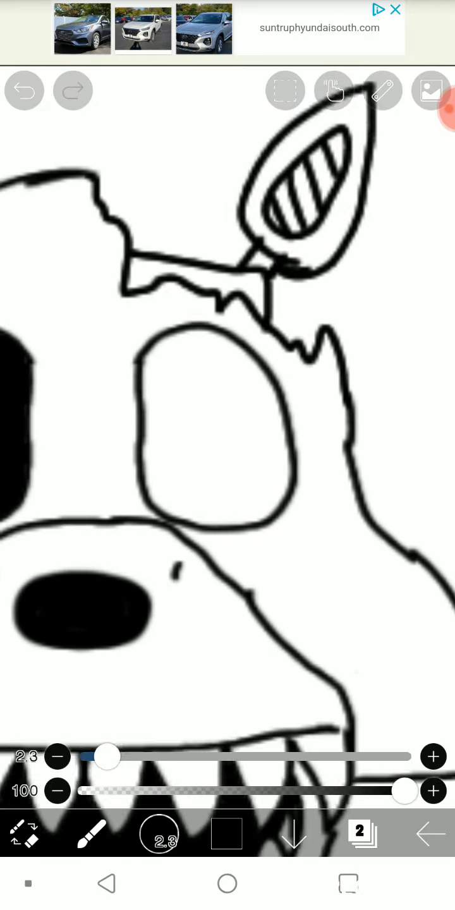
scroll(252, 316, "up", 3)
scroll(254, 315, "up", 2)
scroll(253, 316, "up", 2)
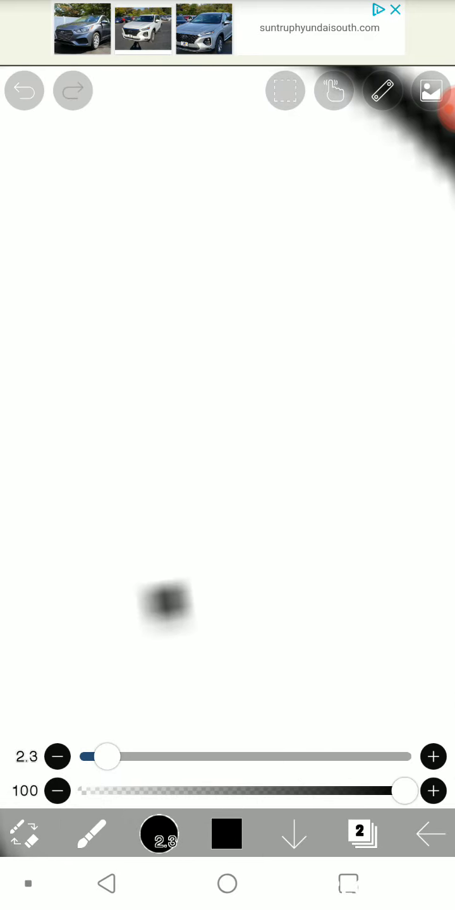
left_click_drag(190, 493, 183, 606)
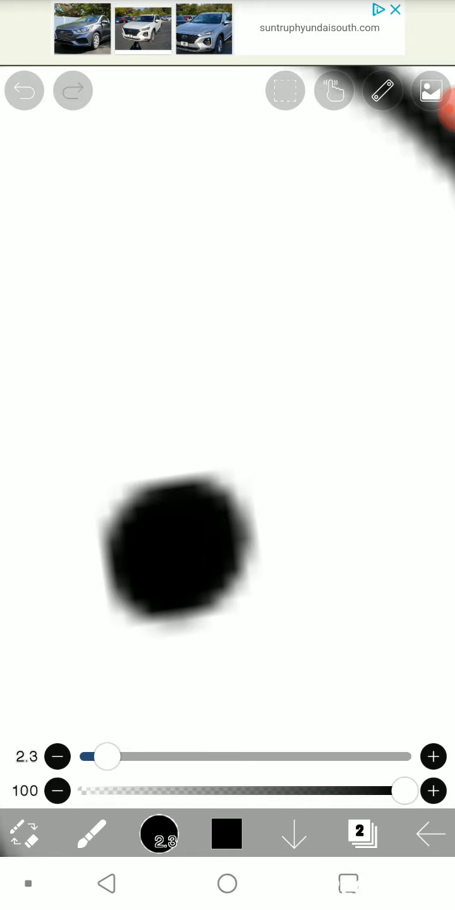
scroll(228, 405, "down", 3)
scroll(227, 405, "down", 3)
scroll(227, 405, "down", 2)
Draw a closed ring around the pupil
scroll(189, 379, "up", 5)
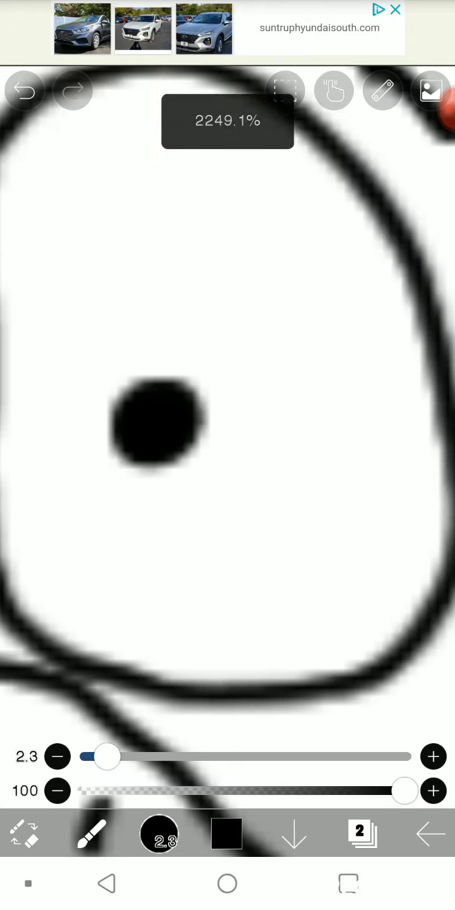
scroll(190, 405, "up", 1)
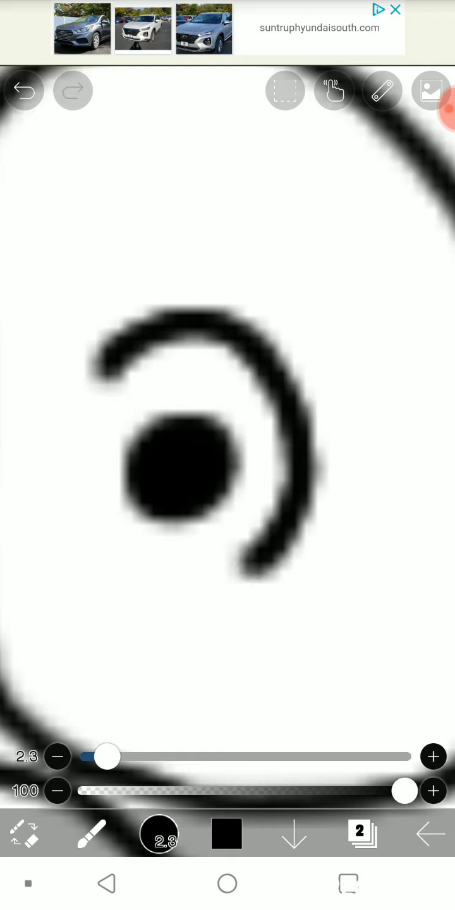
left_click_drag(247, 569, 94, 373)
scroll(227, 404, "down", 2)
scroll(227, 404, "down", 3)
scroll(228, 405, "down", 2)
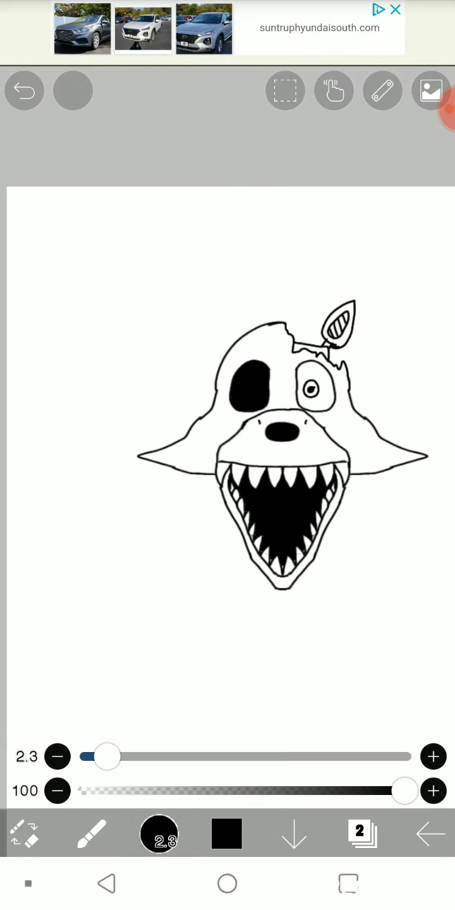
Draw an extra curve inside the eye outline, then undo it
scroll(311, 389, "up", 2)
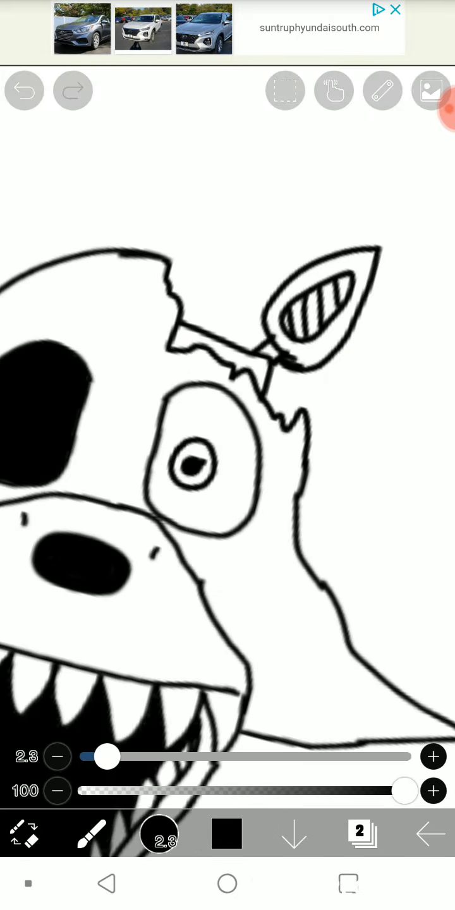
scroll(310, 388, "up", 2)
scroll(310, 388, "up", 2)
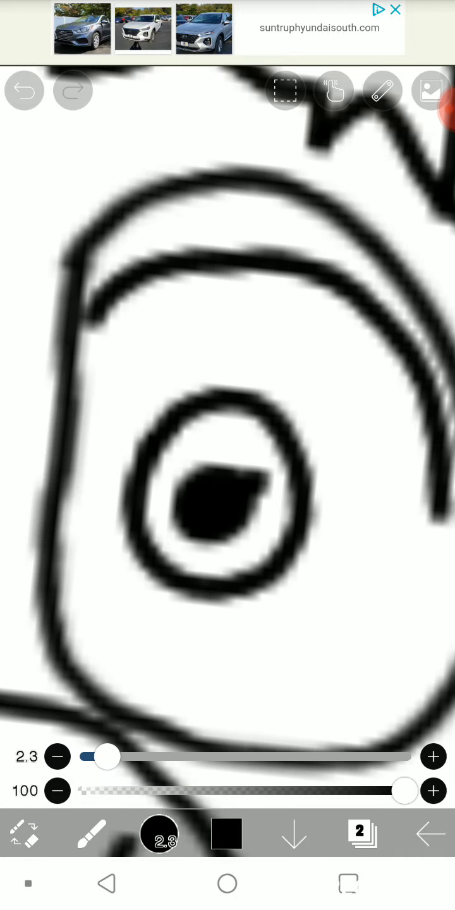
left_click_drag(430, 584, 370, 644)
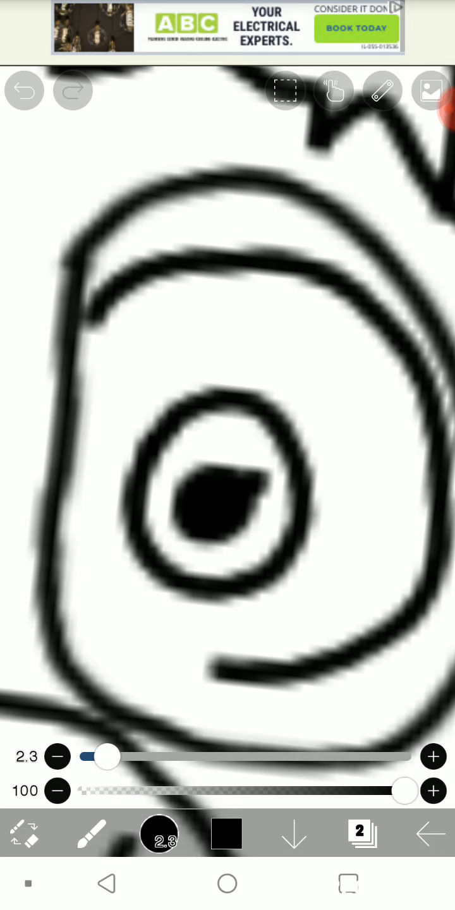
scroll(228, 442, "down", 3)
scroll(227, 442, "down", 2)
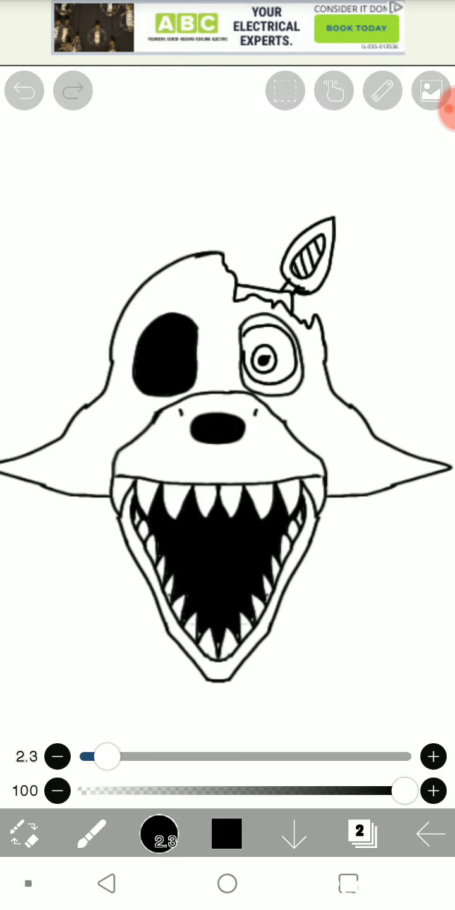
scroll(227, 442, "up", 2)
left_click(24, 91)
left_click(382, 90)
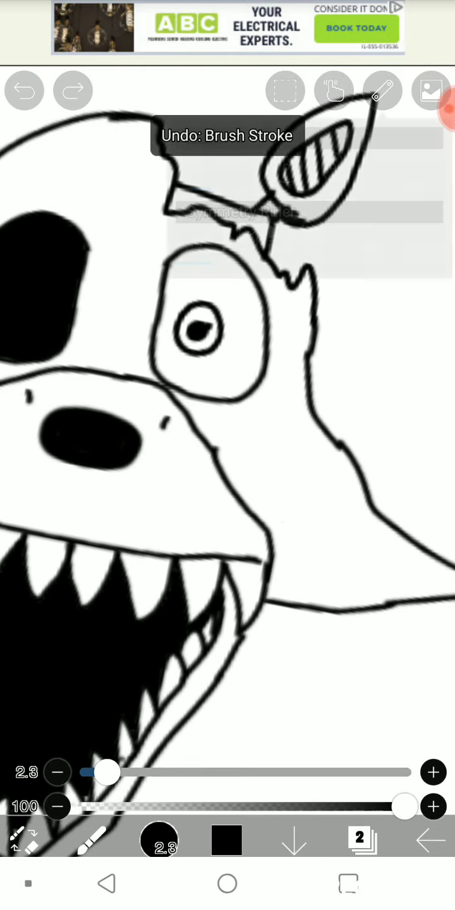
left_click(287, 167)
scroll(227, 442, "up", 3)
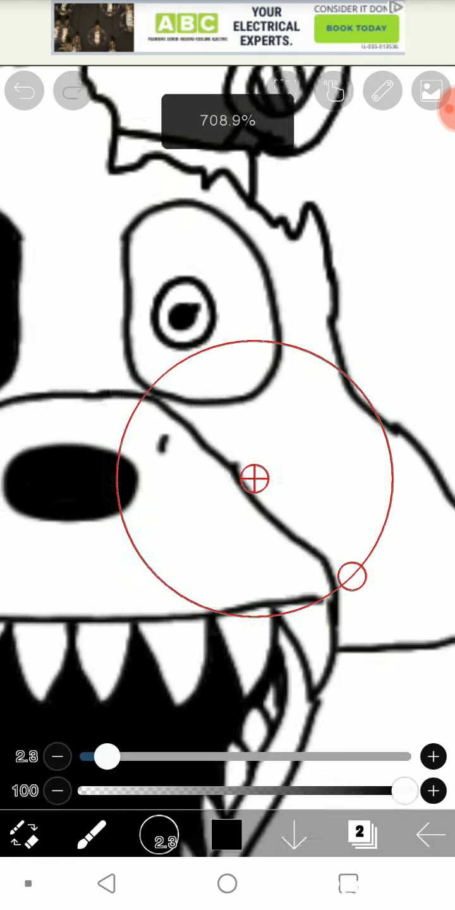
mouse_move(254, 477)
left_mouse_down()
mouse_move(240, 454)
mouse_move(201, 314)
left_mouse_up()
scroll(184, 300, "up", 3)
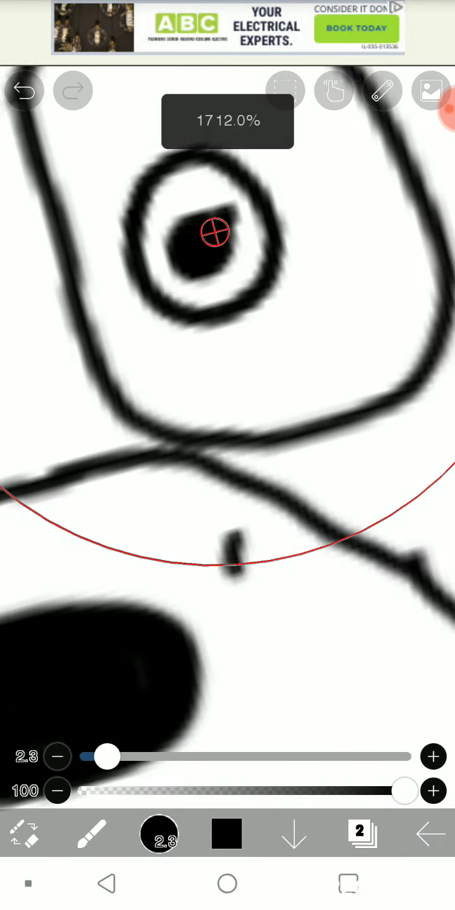
scroll(185, 299, "up", 2)
scroll(184, 300, "up", 2)
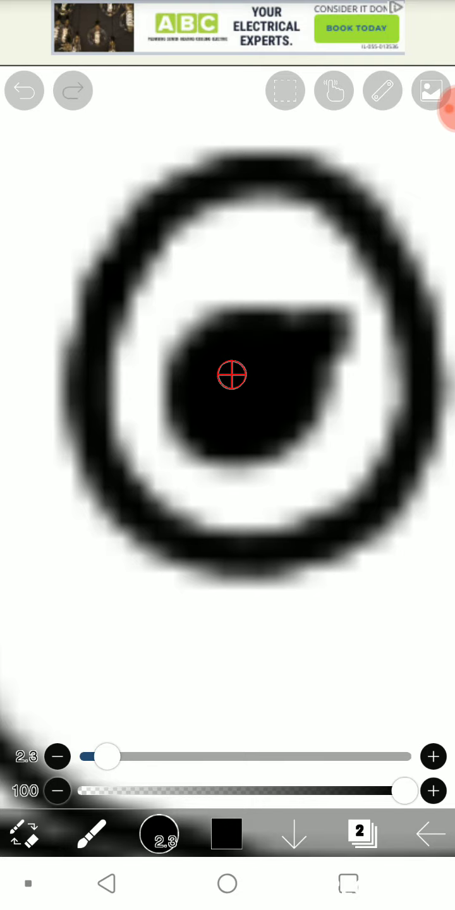
scroll(227, 379, "down", 3)
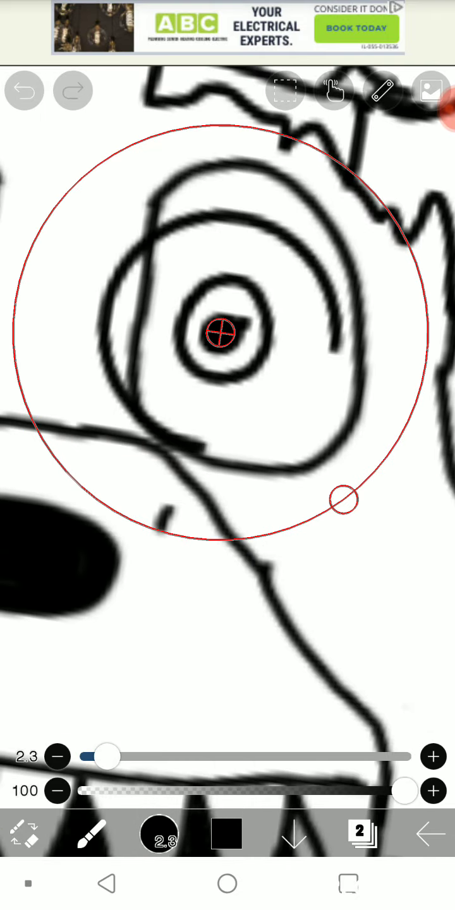
left_click(384, 90)
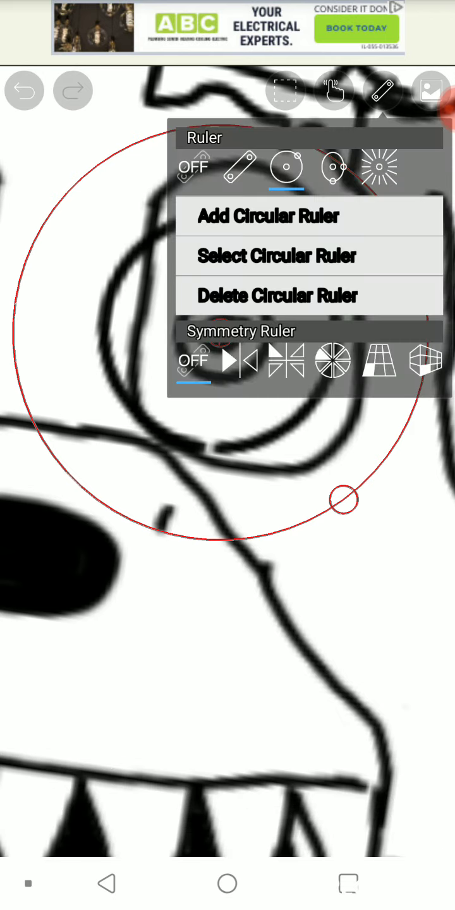
left_click(275, 295)
scroll(228, 316, "up", 2)
scroll(228, 315, "up", 1)
left_click(91, 834)
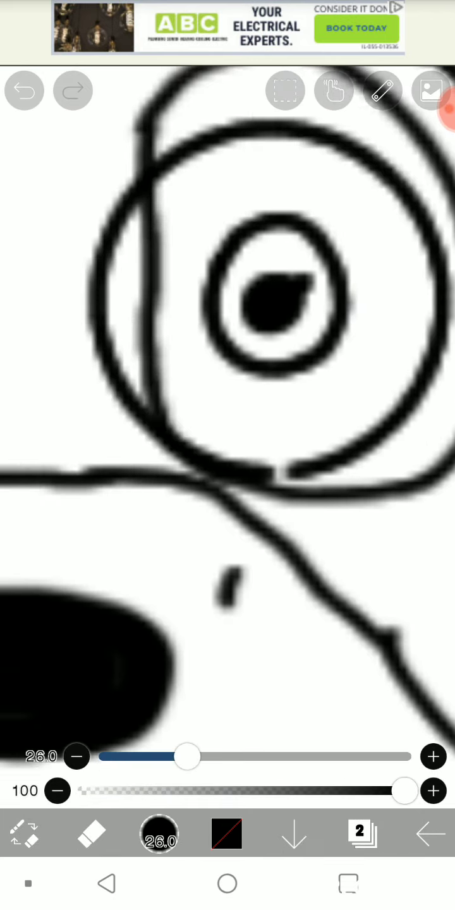
scroll(228, 379, "up", 2)
mouse_move(122, 396)
left_mouse_down()
mouse_move(82, 219)
mouse_move(71, 419)
left_mouse_up()
left_click(24, 90)
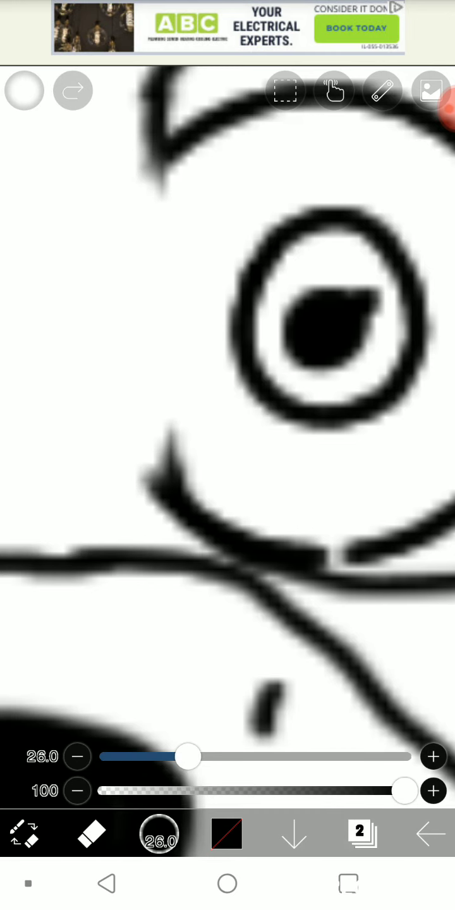
left_click(24, 91)
left_click_drag(329, 315, 342, 392)
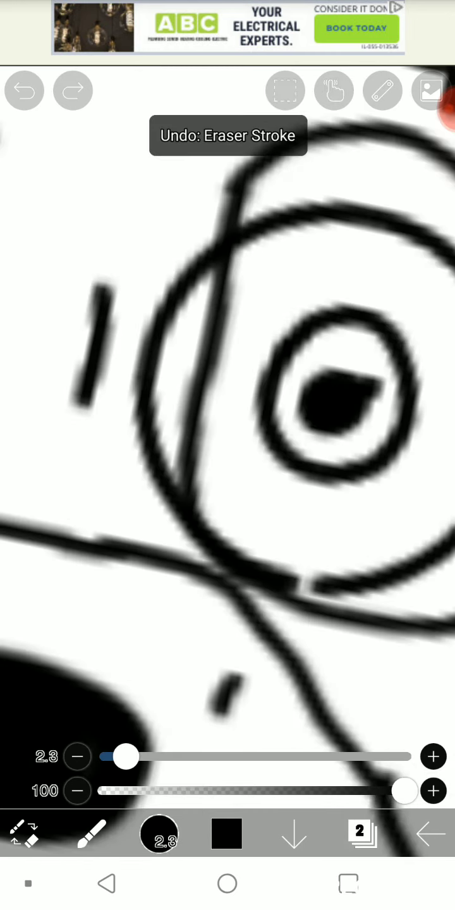
left_click(24, 91)
left_click(92, 834)
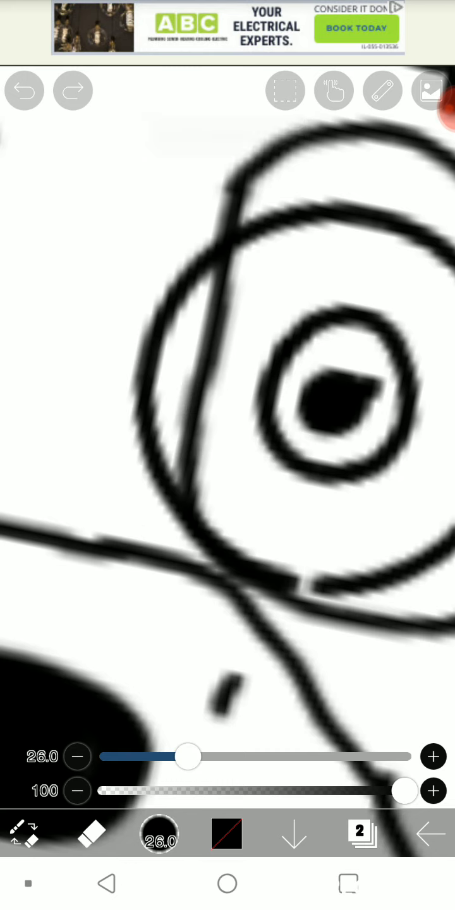
mouse_move(121, 306)
left_mouse_down()
mouse_move(81, 396)
mouse_move(126, 241)
left_mouse_up()
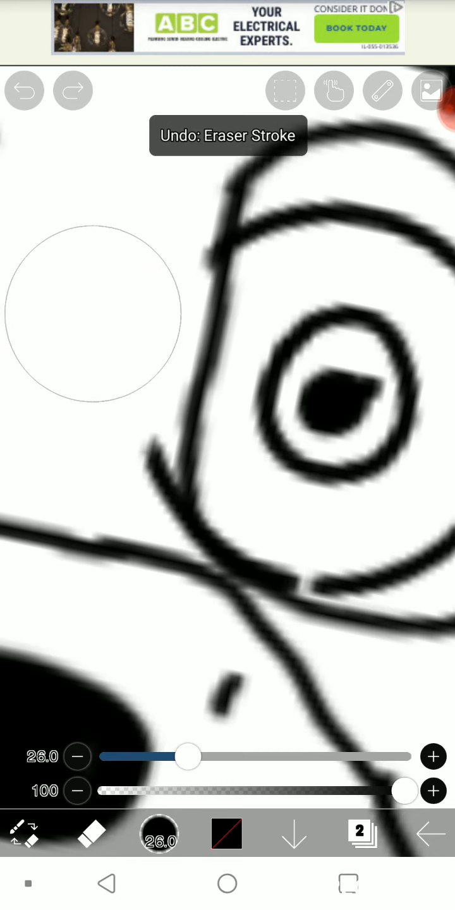
left_click_drag(82, 436, 85, 464)
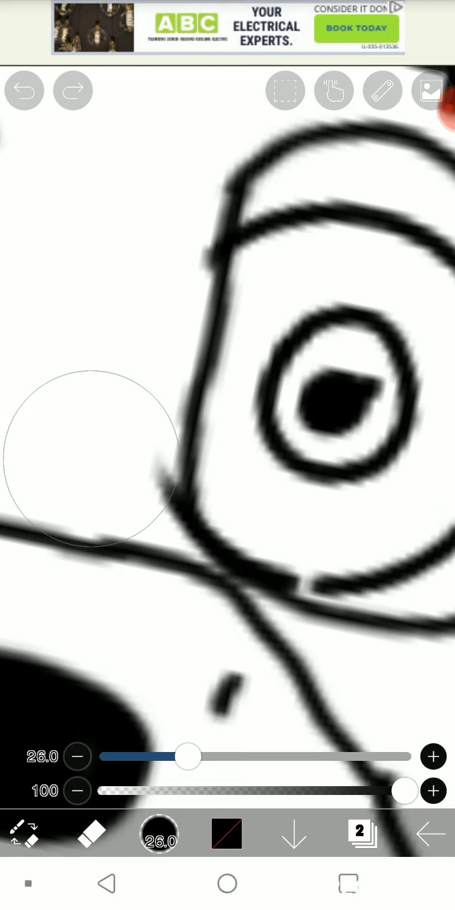
scroll(227, 404, "down", 2)
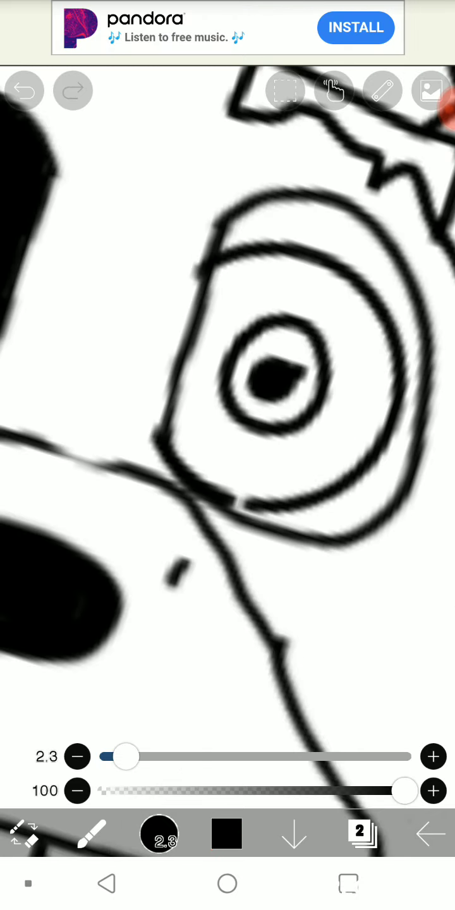
scroll(228, 405, "up", 3)
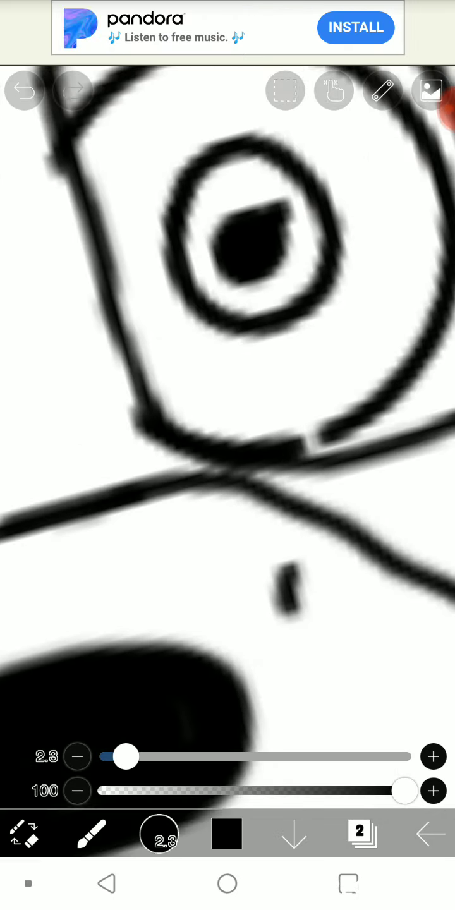
scroll(227, 379, "up", 2)
scroll(228, 404, "down", 1)
scroll(228, 404, "down", 3)
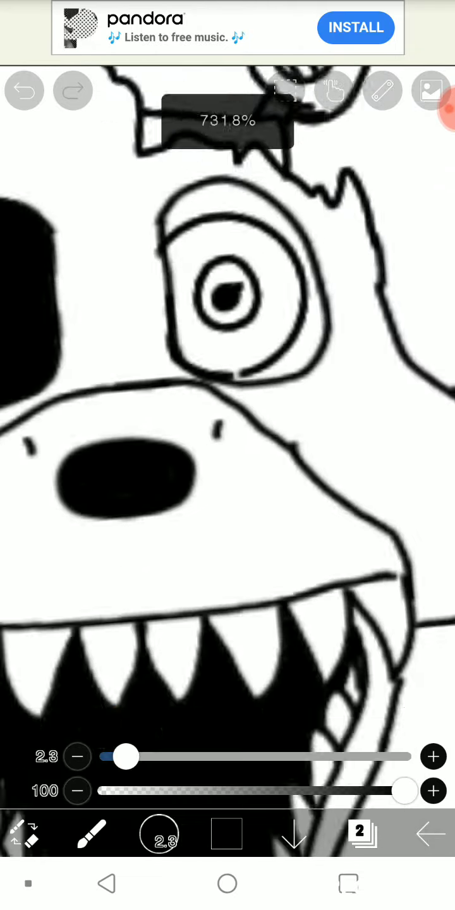
scroll(227, 405, "up", 2)
scroll(227, 404, "up", 2)
scroll(228, 404, "down", 3)
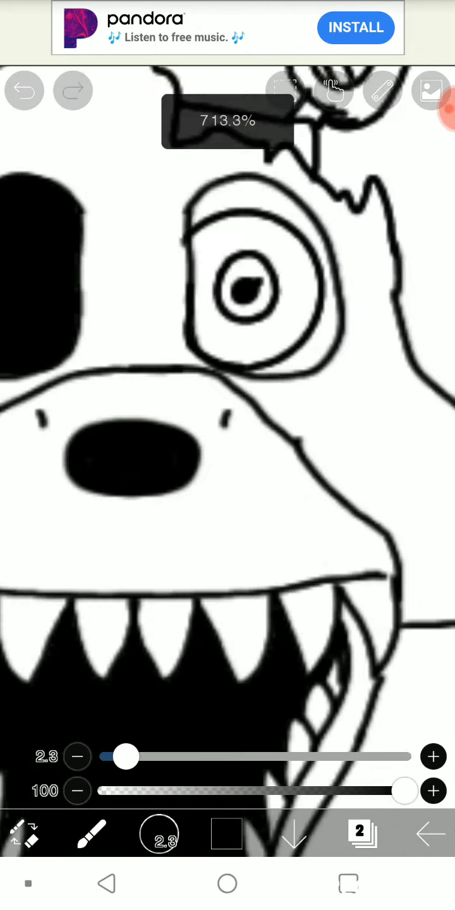
scroll(228, 405, "down", 3)
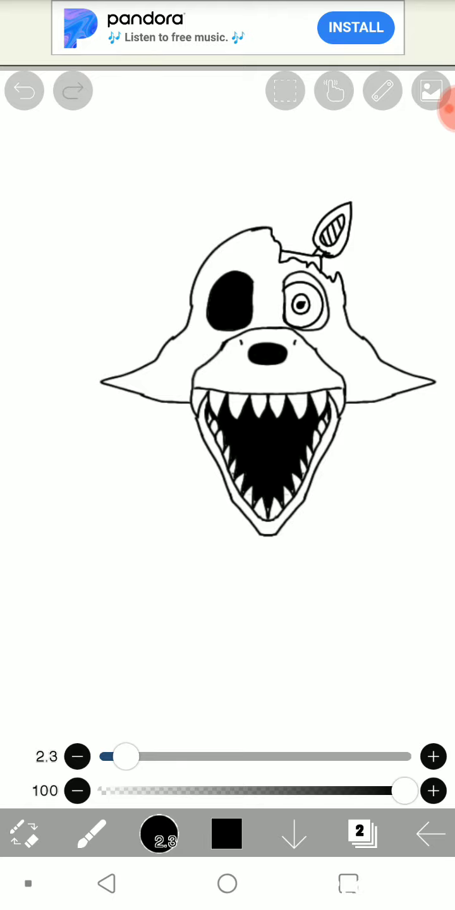
scroll(253, 404, "up", 2)
scroll(254, 405, "up", 2)
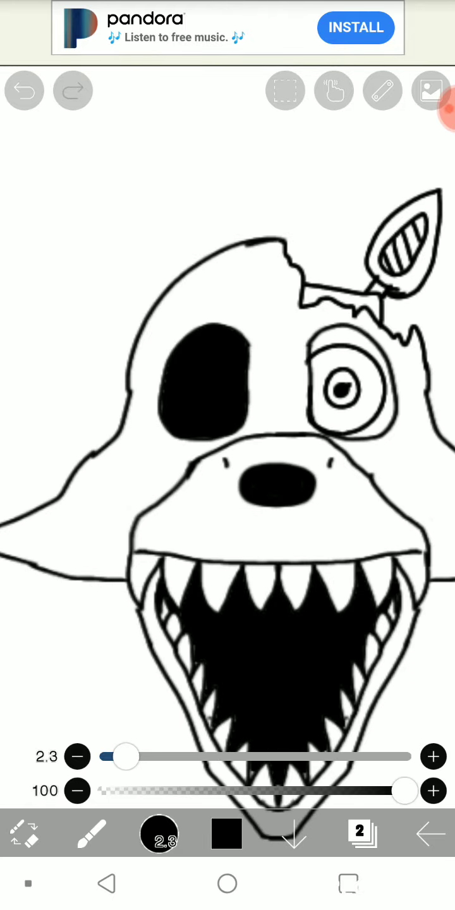
scroll(227, 405, "up", 3)
scroll(228, 404, "up", 2)
Draw the base of the left ear on the head outline
scroll(228, 405, "up", 1)
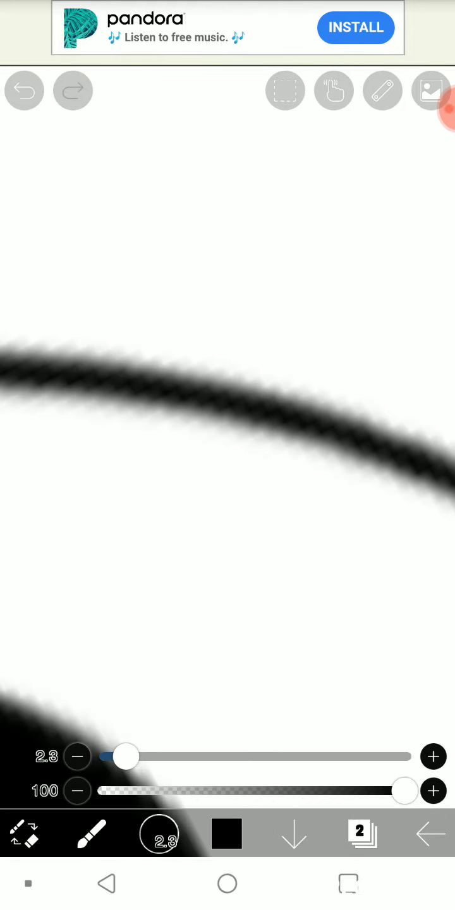
scroll(227, 404, "up", 1)
mouse_move(227, 405)
left_mouse_down()
mouse_move(265, 448)
mouse_move(253, 442)
left_mouse_up()
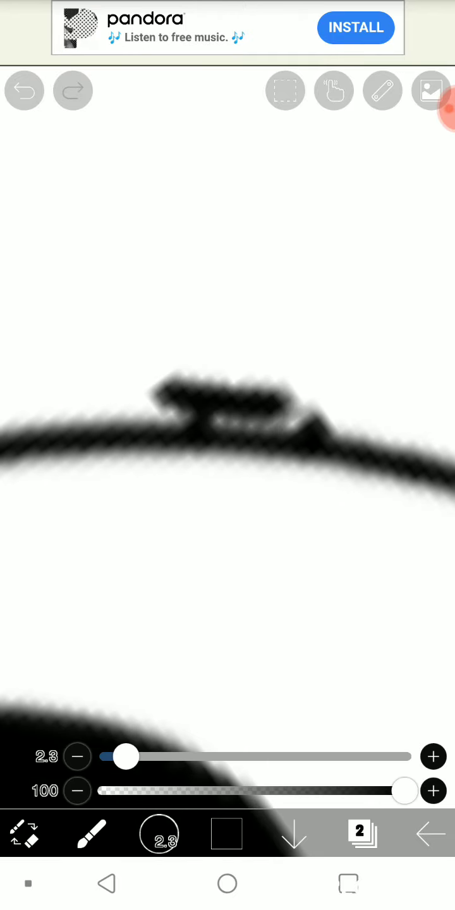
scroll(228, 474, "down", 2)
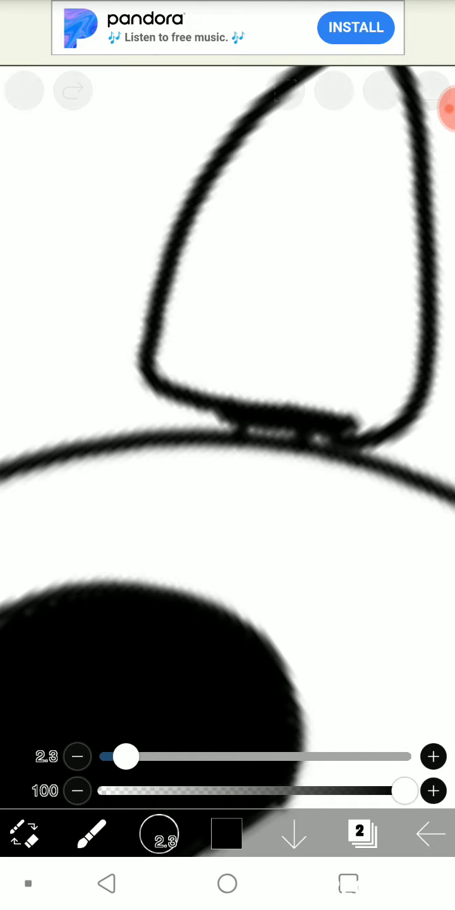
scroll(228, 442, "down", 5)
scroll(227, 442, "down", 2)
scroll(228, 442, "up", 1)
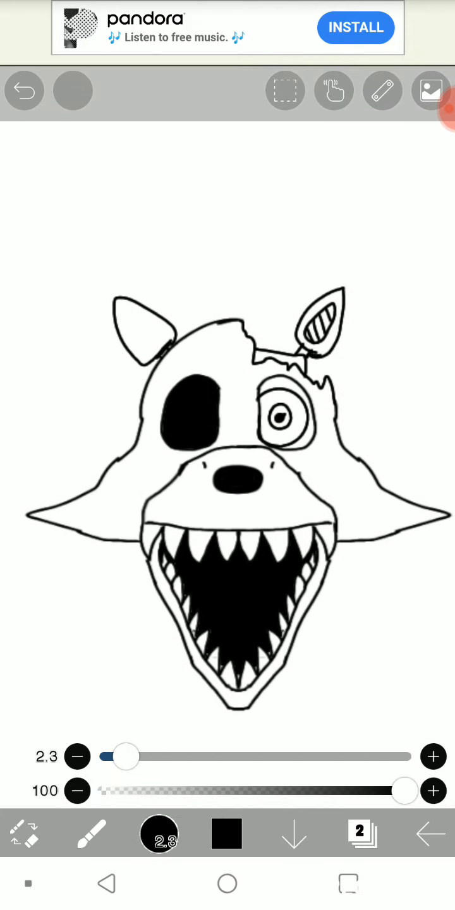
scroll(228, 474, "up", 3)
scroll(228, 474, "up", 2)
Undo the bad ear stroke and redraw the left ear's curve above the head
key("ctrl+z")
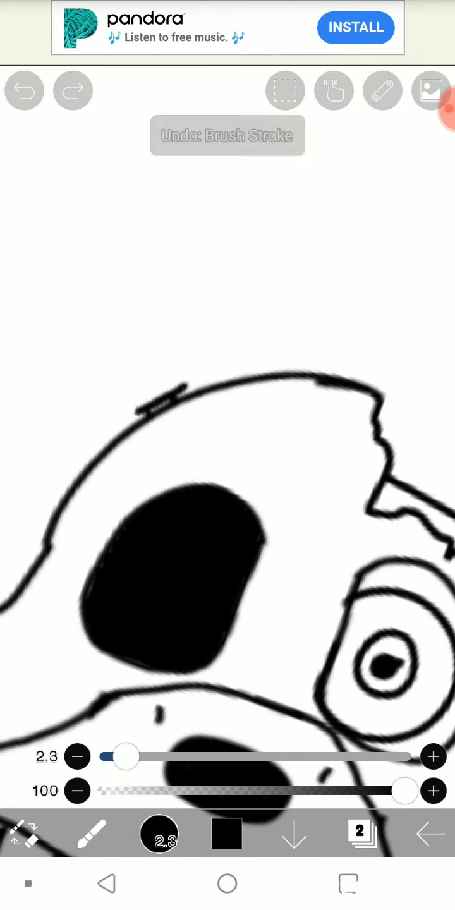
scroll(227, 474, "up", 2)
scroll(227, 474, "up", 2)
left_click_drag(215, 483, 101, 68)
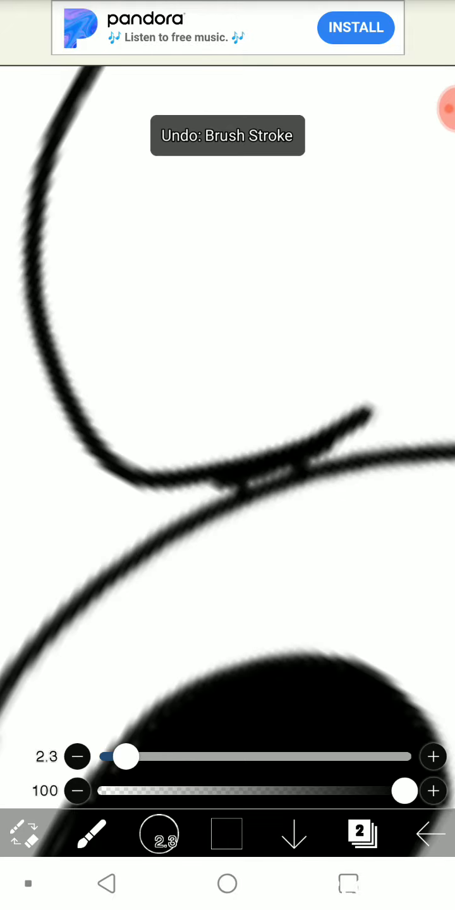
scroll(227, 474, "down", 2)
scroll(227, 474, "down", 3)
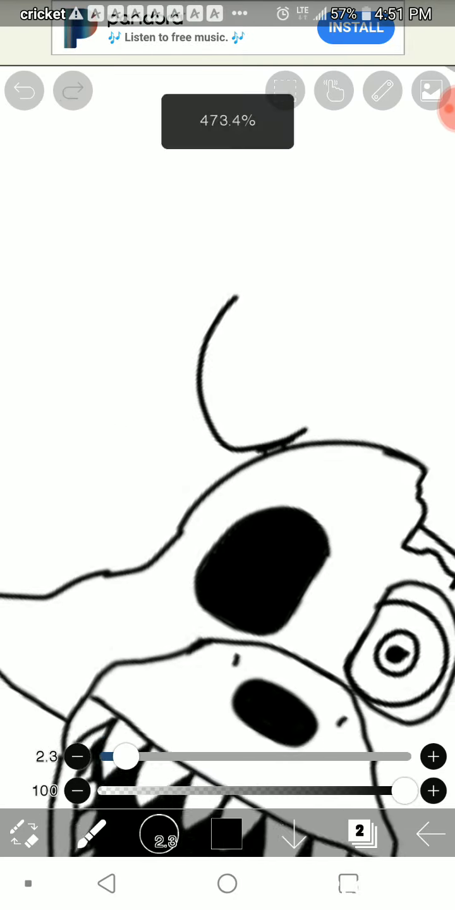
scroll(227, 475, "down", 3)
scroll(228, 475, "up", 2)
scroll(190, 455, "up", 3)
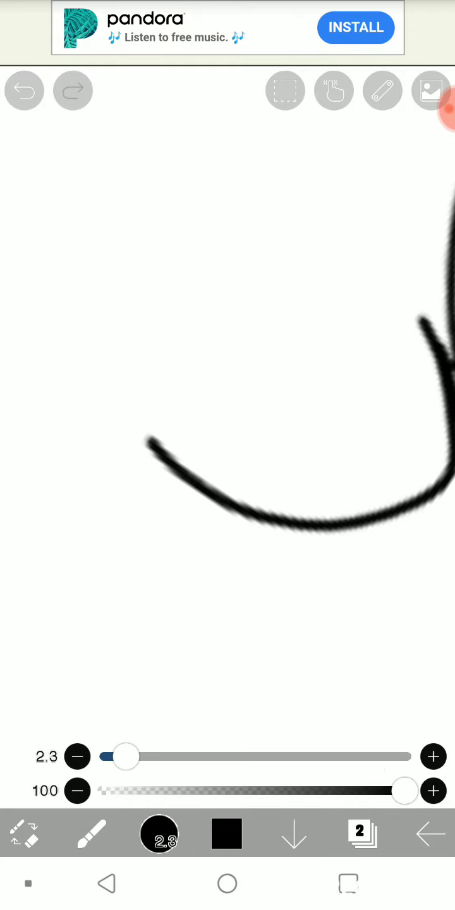
scroll(227, 442, "down", 3)
scroll(228, 443, "down", 3)
Draw a hair strand sticking up from the top of the head
scroll(227, 443, "up", 2)
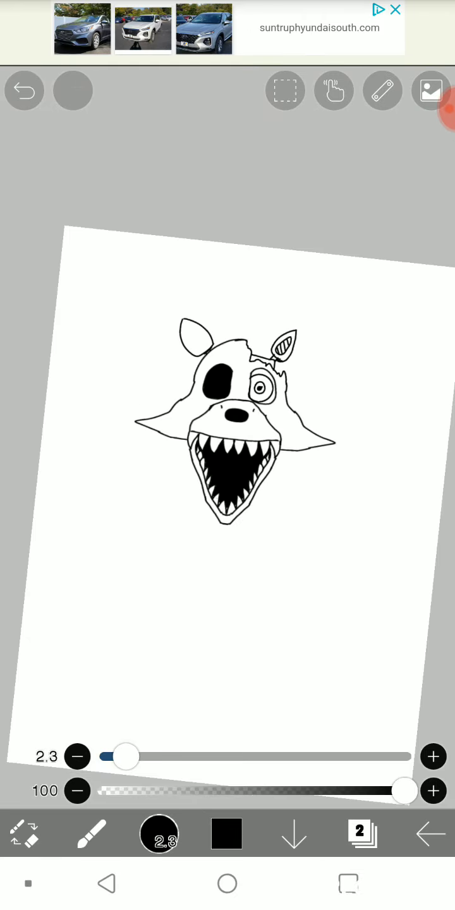
scroll(196, 341, "up", 3)
scroll(197, 342, "up", 5)
scroll(196, 341, "up", 2)
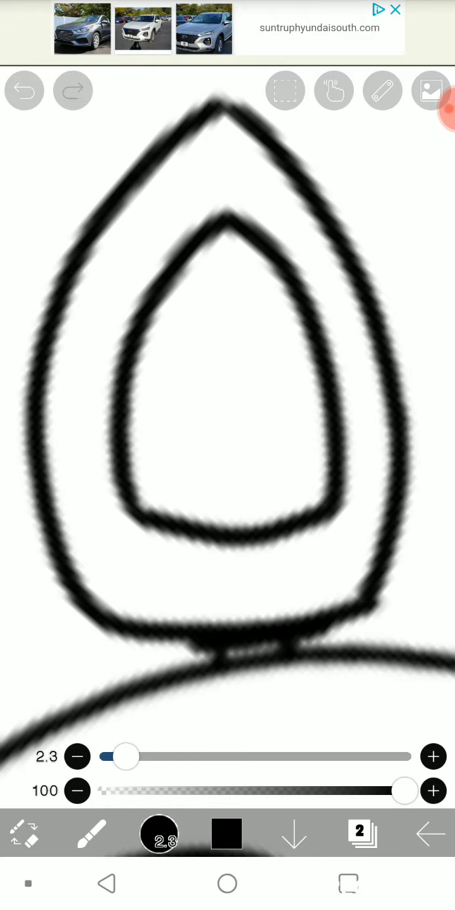
scroll(227, 442, "down", 3)
scroll(227, 442, "down", 2)
scroll(227, 442, "up", 3)
scroll(228, 442, "up", 3)
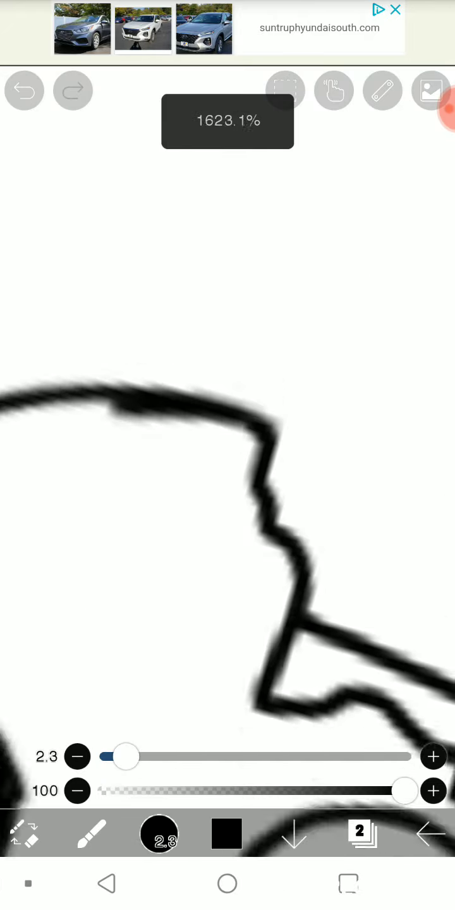
scroll(228, 505, "up", 2)
mouse_move(265, 464)
left_mouse_down()
mouse_move(71, 142)
mouse_move(264, 304)
mouse_move(305, 474)
left_mouse_up()
scroll(227, 442, "down", 5)
scroll(253, 392, "up", 3)
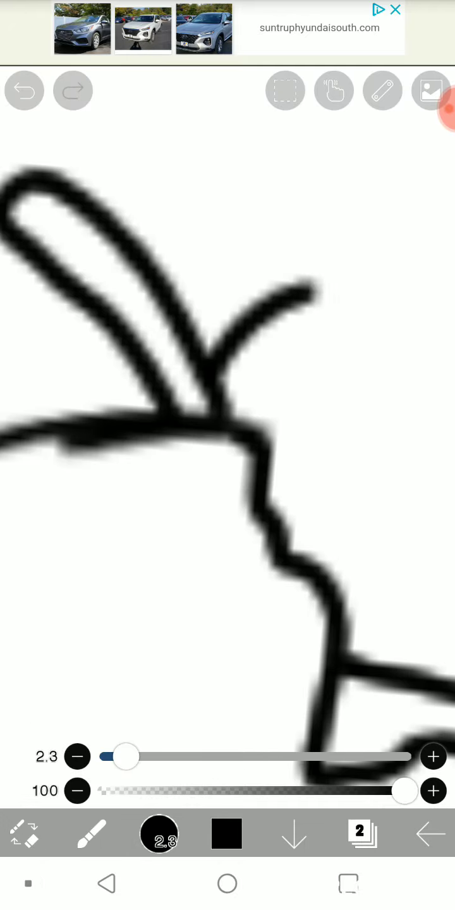
Undo the tuft stroke, then redo it to restore the tuft
scroll(228, 442, "down", 3)
scroll(227, 441, "down", 2)
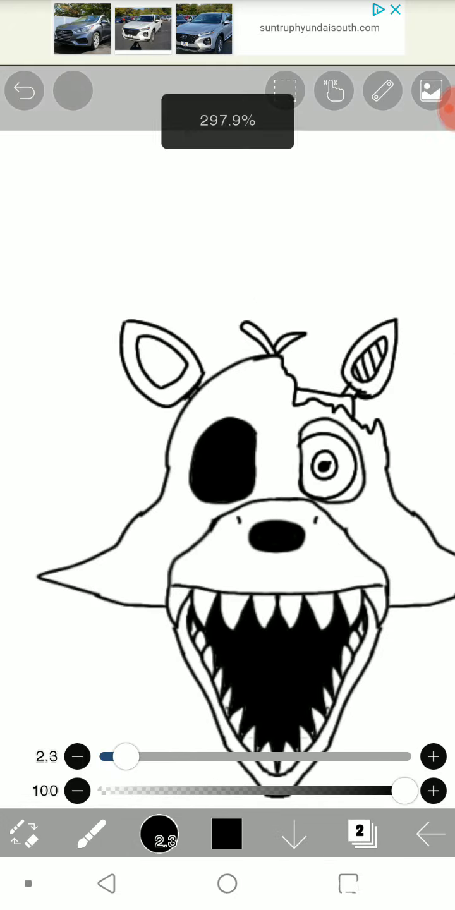
scroll(228, 442, "up", 4)
scroll(234, 284, "up", 3)
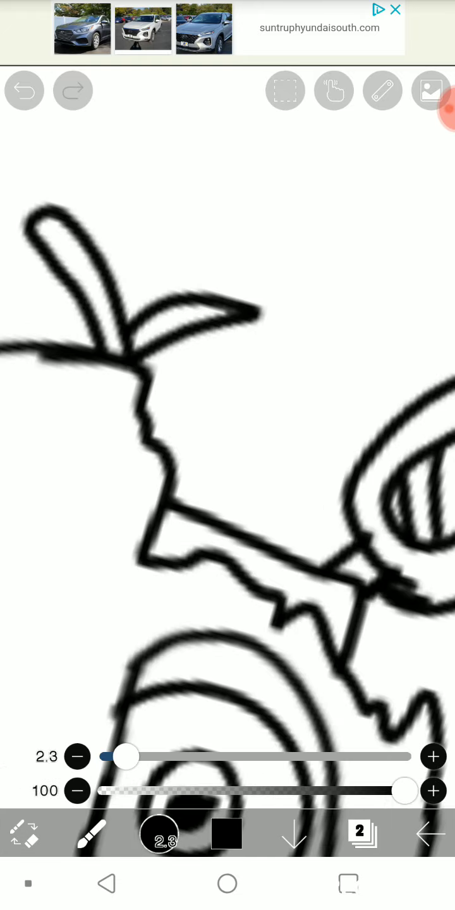
scroll(228, 442, "up", 3)
left_click(25, 90)
left_click(72, 91)
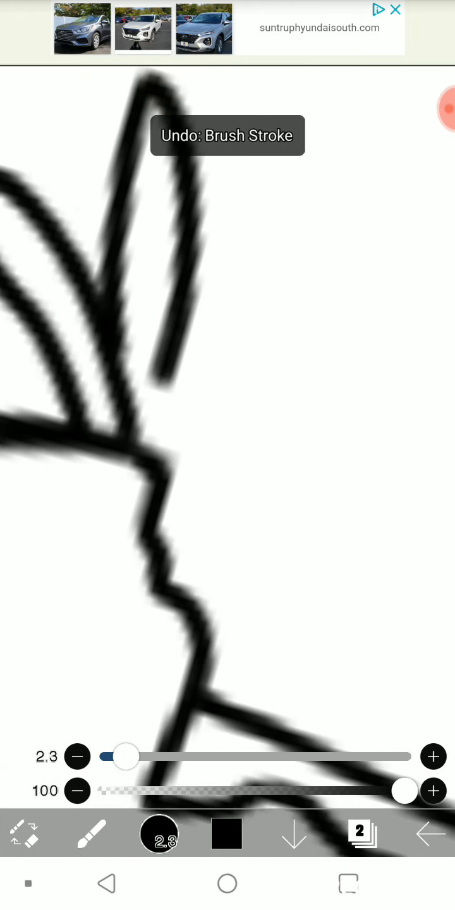
scroll(228, 442, "down", 3)
scroll(228, 443, "down", 3)
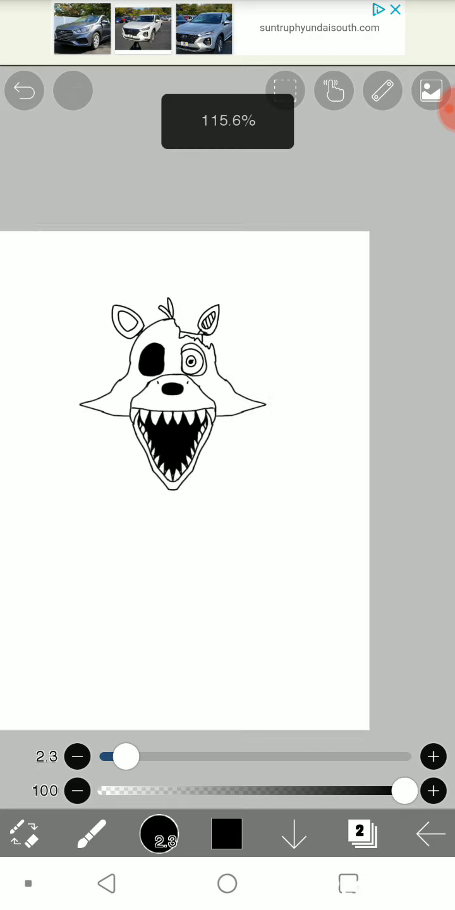
scroll(190, 347, "up", 3)
scroll(190, 379, "up", 5)
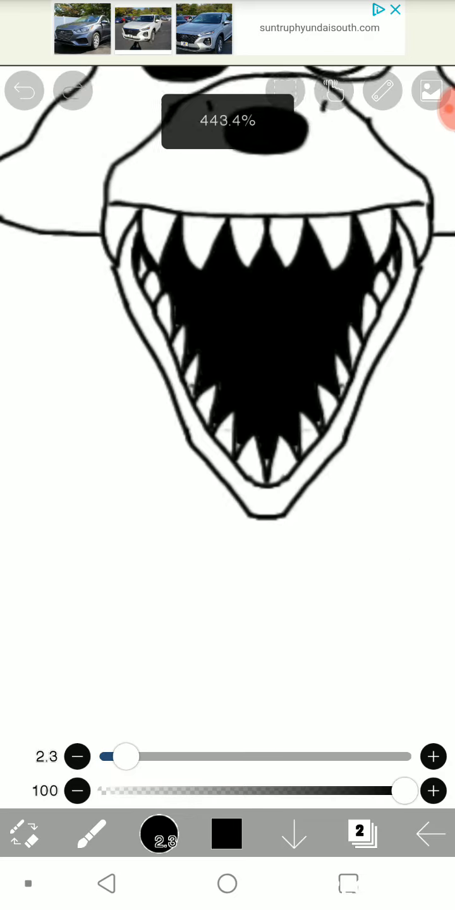
scroll(189, 379, "up", 5)
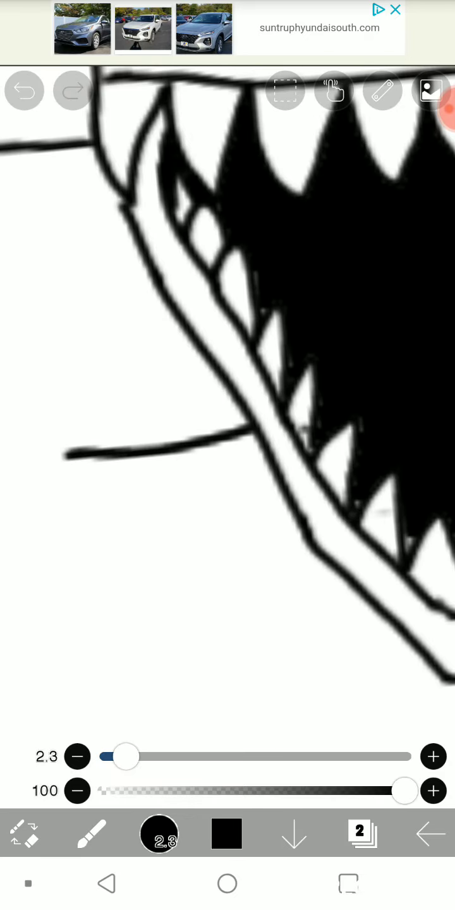
scroll(227, 378, "down", 3)
scroll(190, 410, "up", 5)
scroll(190, 442, "up", 2)
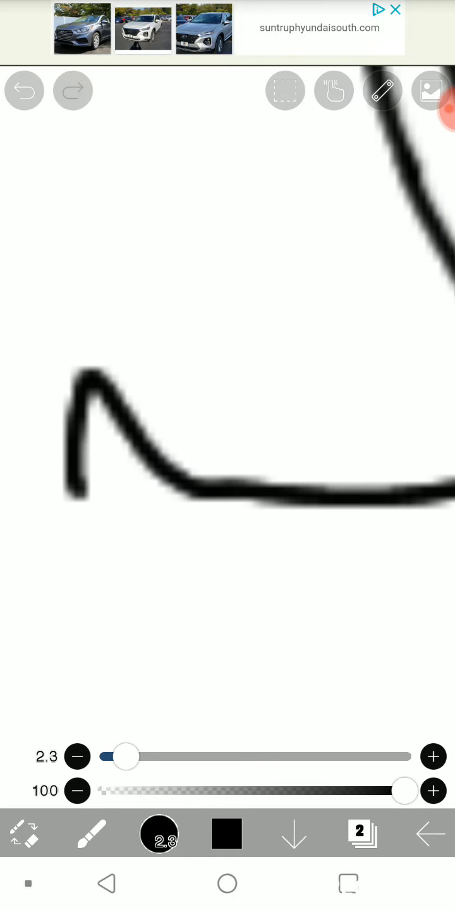
left_click_drag(19, 515, 51, 527)
scroll(228, 411, "down", 5)
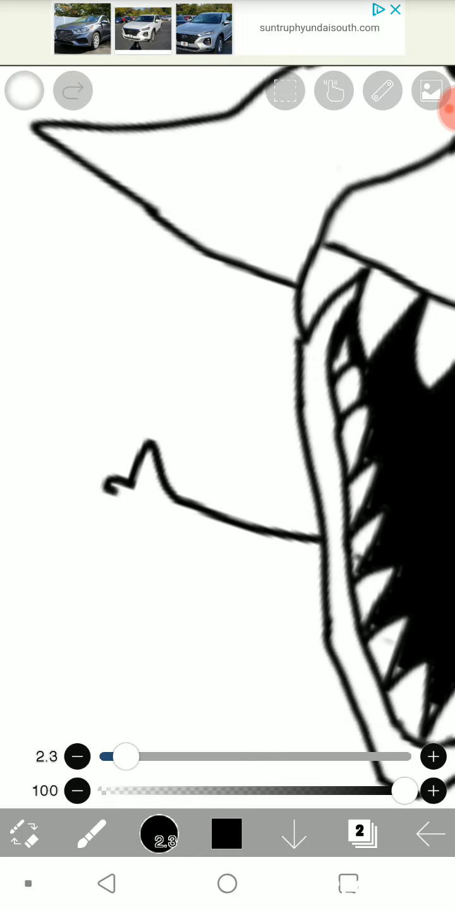
Turn on mirror symmetry from the ruler options
left_click(382, 90)
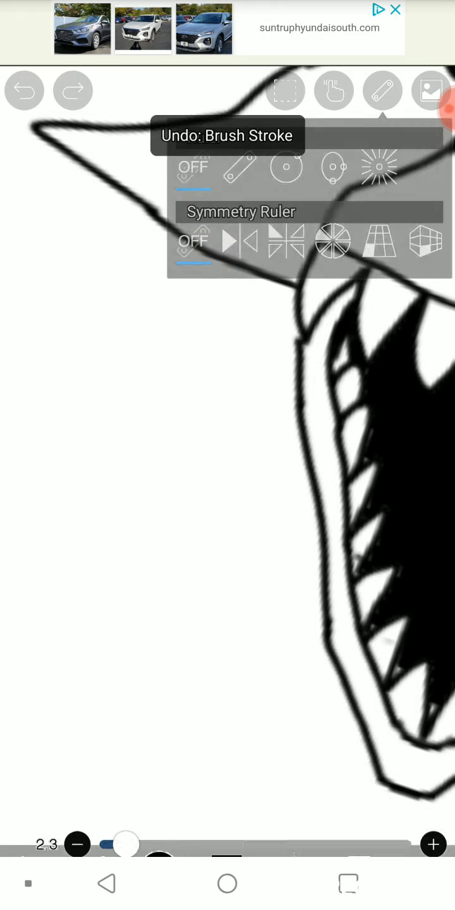
left_click(240, 240)
scroll(227, 442, "down", 3)
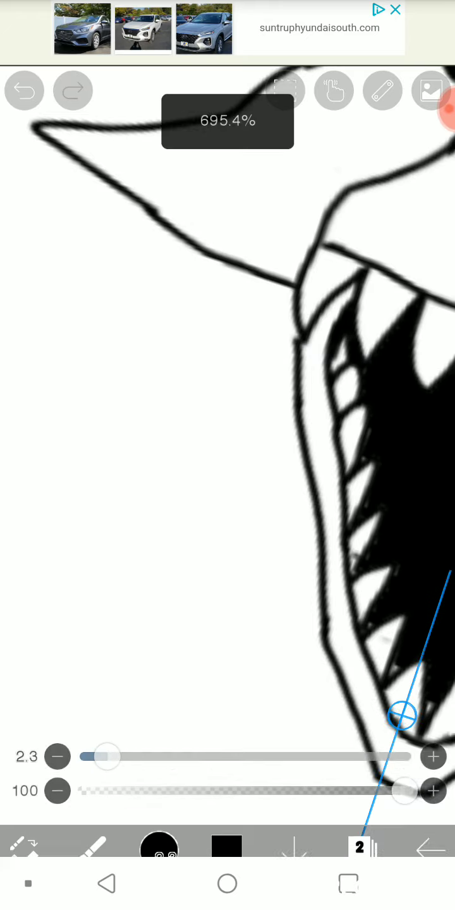
scroll(227, 379, "down", 2)
scroll(228, 410, "up", 5)
Move the symmetry axis to align with the centre of the face
mouse_move(202, 373)
left_mouse_down()
mouse_move(218, 429)
mouse_move(243, 435)
left_mouse_up()
scroll(228, 410, "down", 2)
scroll(190, 378, "up", 3)
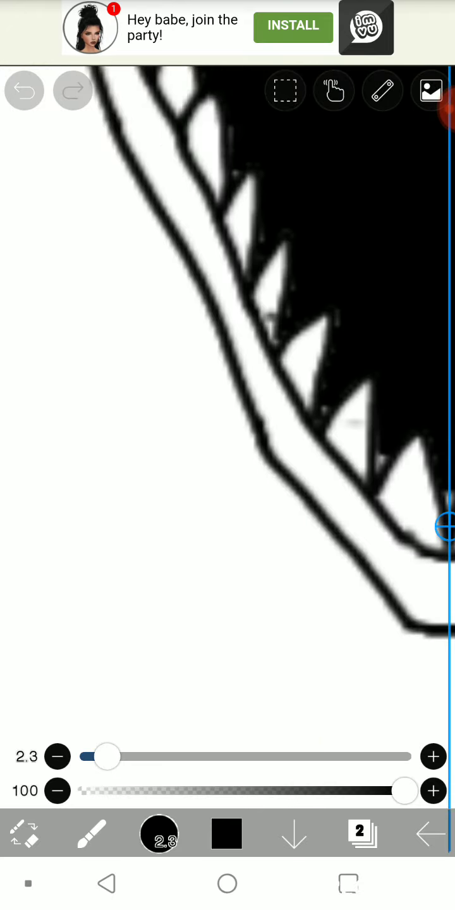
scroll(189, 379, "up", 2)
scroll(228, 411, "down", 5)
left_click_drag(258, 126, 240, 127)
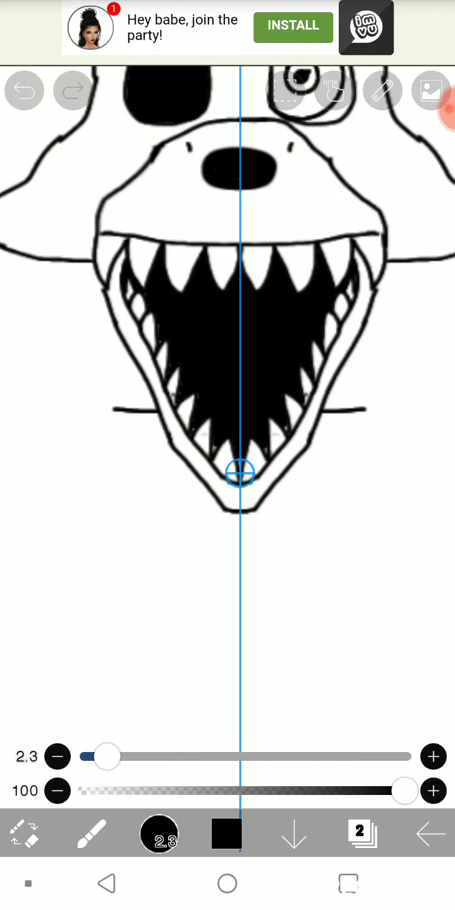
scroll(227, 412, "up", 2)
scroll(228, 411, "up", 3)
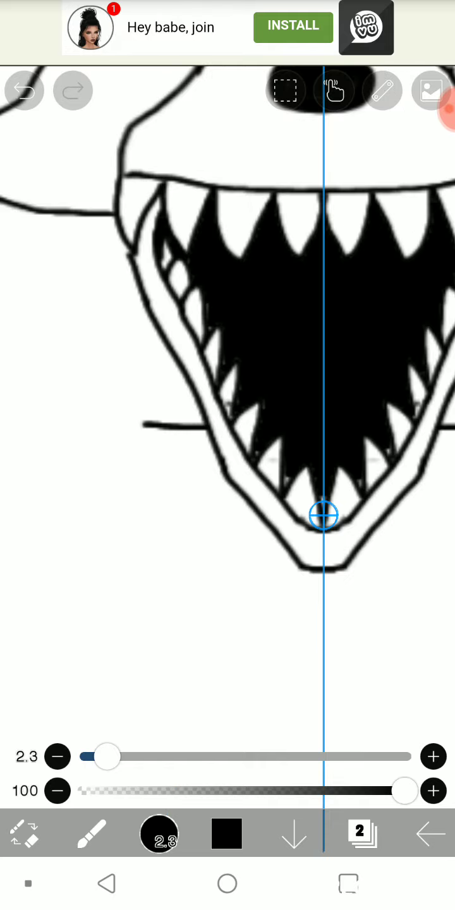
Undo the last stroke, draw a short line beside the jaw, then undo it
key("ctrl+z")
scroll(150, 278, "up", 3)
scroll(152, 278, "up", 3)
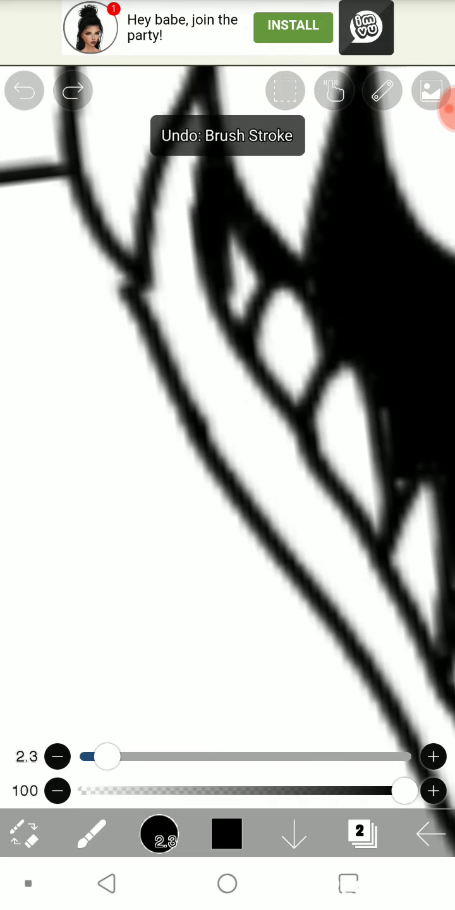
left_click_drag(217, 531, 250, 525)
scroll(228, 411, "down", 3)
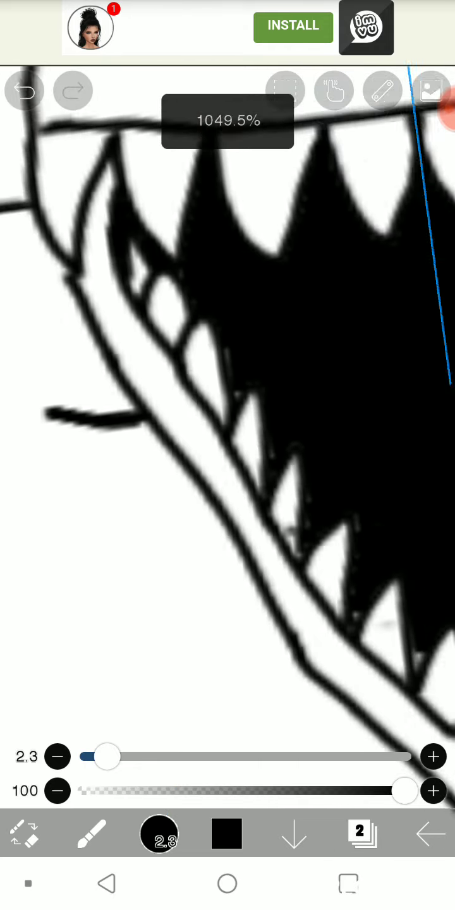
scroll(228, 410, "down", 5)
scroll(227, 411, "down", 2)
scroll(227, 411, "up", 2)
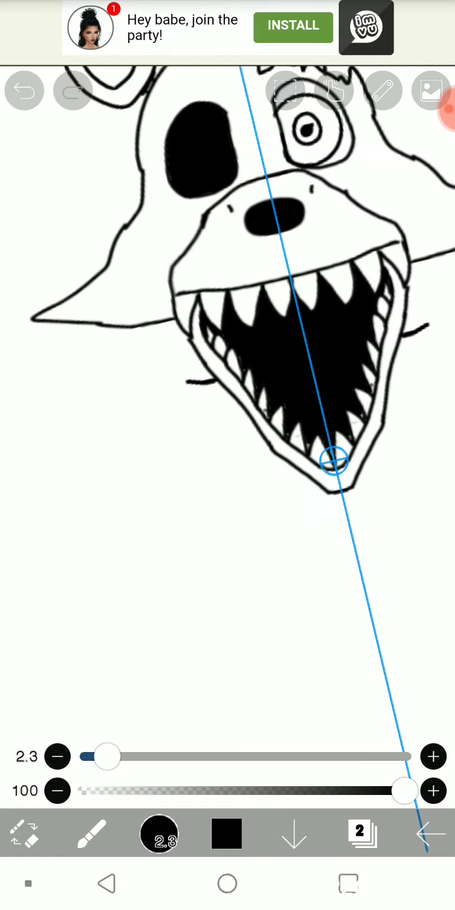
scroll(228, 411, "up", 2)
key("ctrl+z")
scroll(228, 410, "up", 3)
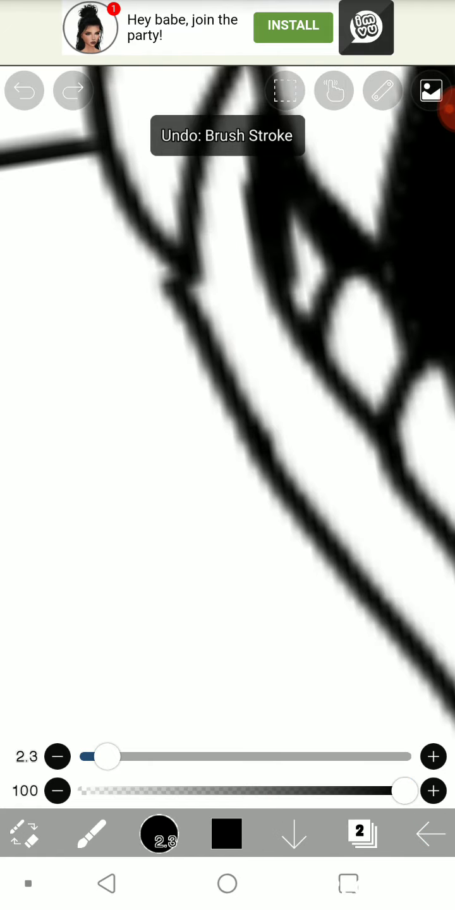
scroll(227, 411, "down", 2)
scroll(228, 411, "down", 5)
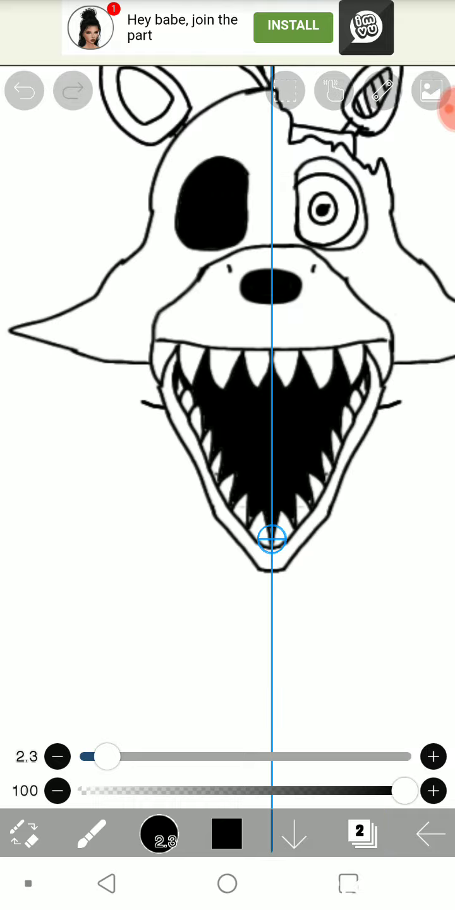
scroll(190, 391, "up", 3)
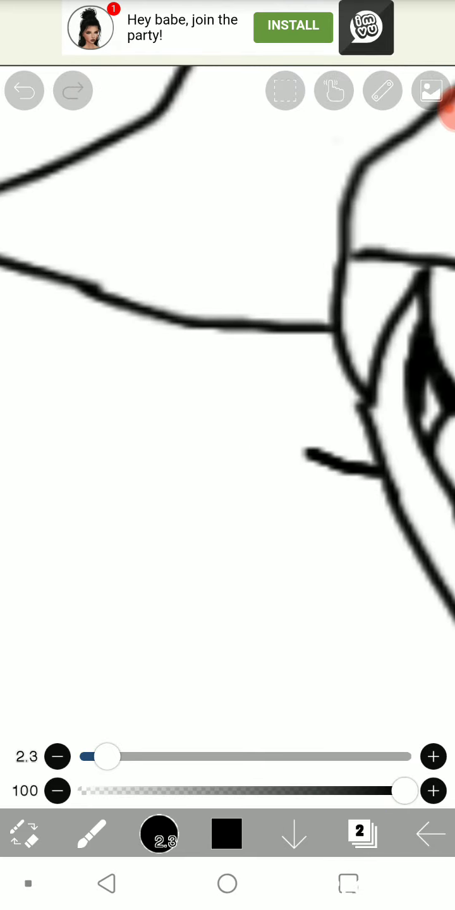
left_click_drag(227, 411, 332, 424)
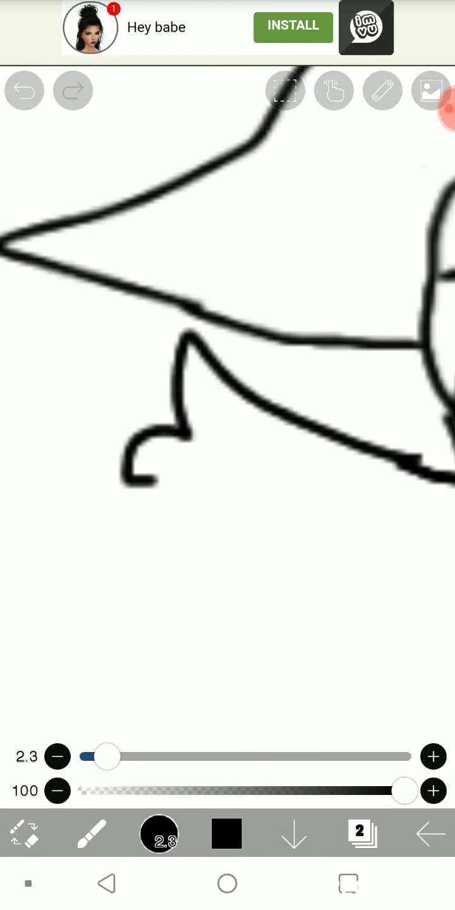
scroll(227, 410, "down", 3)
scroll(228, 411, "down", 4)
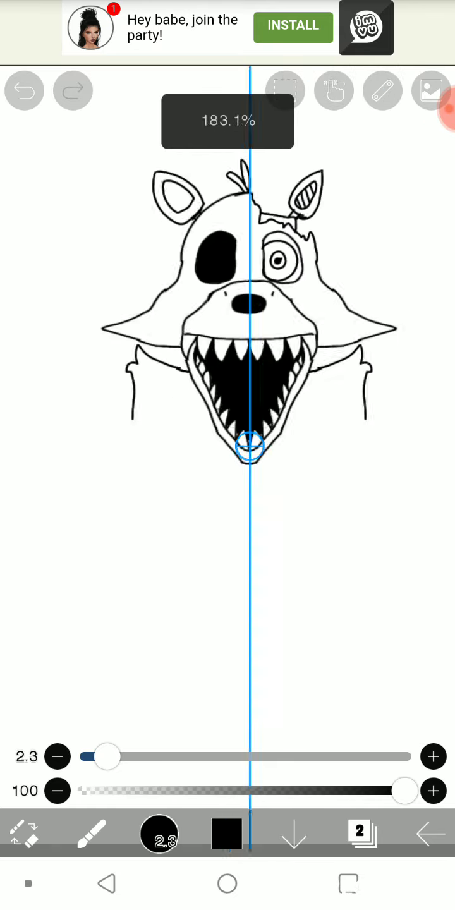
scroll(227, 411, "up", 1)
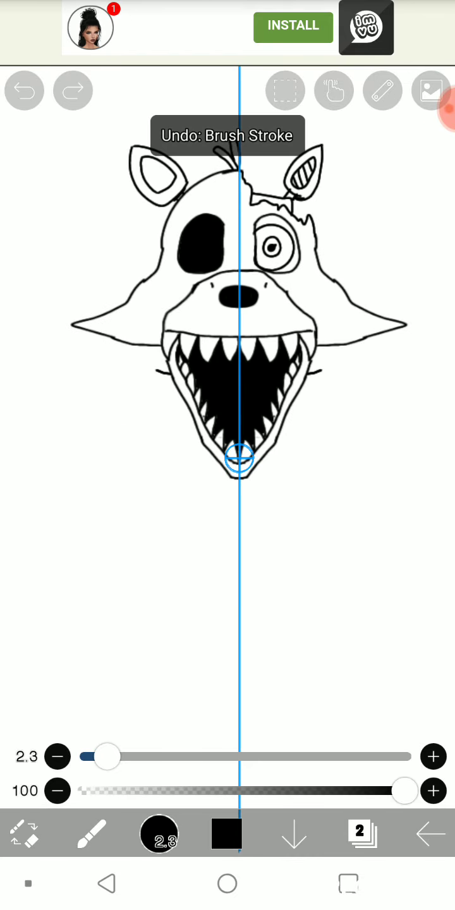
scroll(126, 354, "up", 2)
scroll(127, 354, "up", 3)
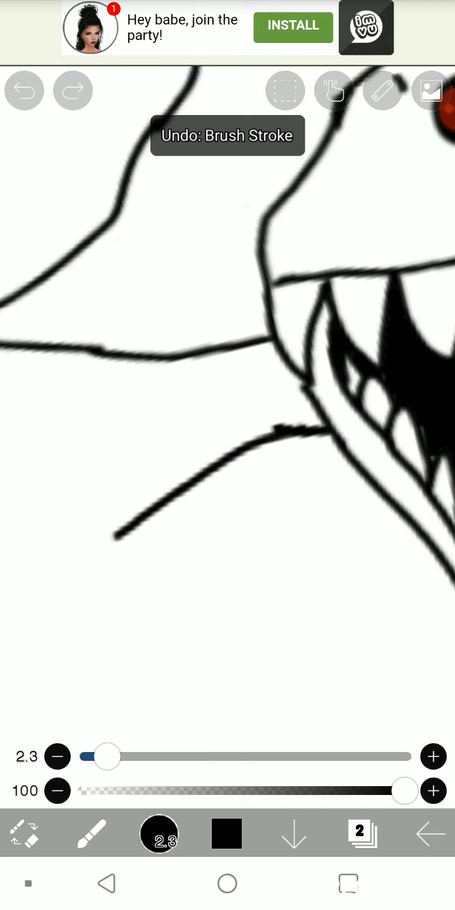
scroll(227, 412, "down", 4)
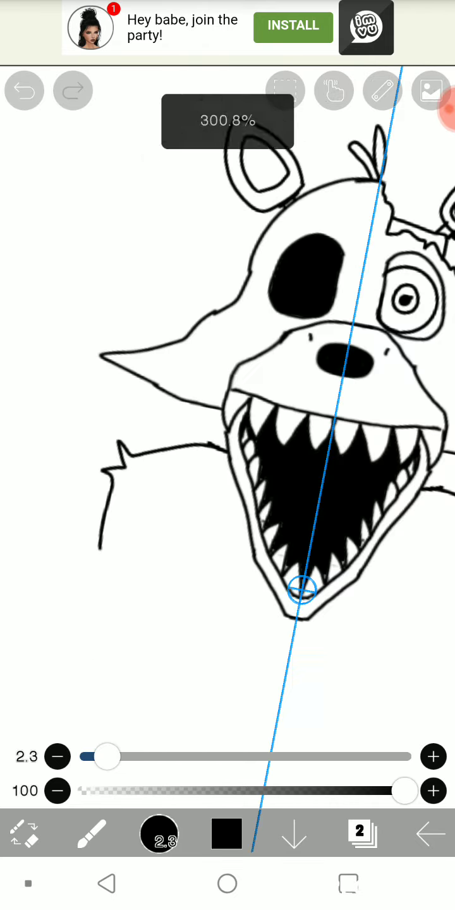
scroll(228, 410, "down", 2)
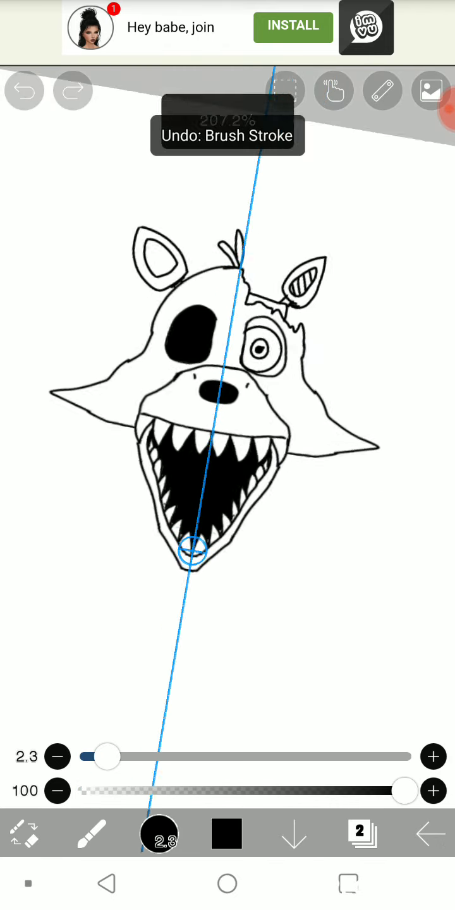
scroll(189, 474, "up", 3)
scroll(190, 474, "up", 3)
scroll(189, 474, "up", 3)
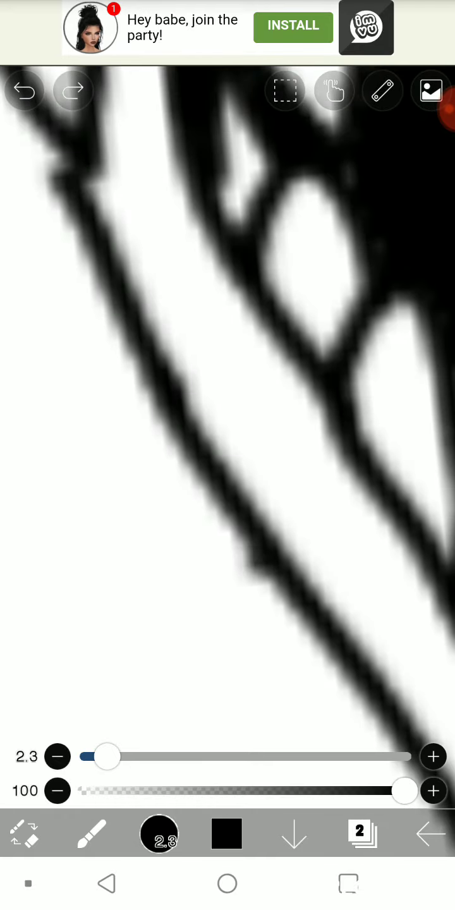
left_click_drag(271, 551, 113, 569)
scroll(228, 411, "down", 2)
mouse_move(310, 525)
left_mouse_down()
mouse_move(118, 528)
mouse_move(57, 521)
left_mouse_up()
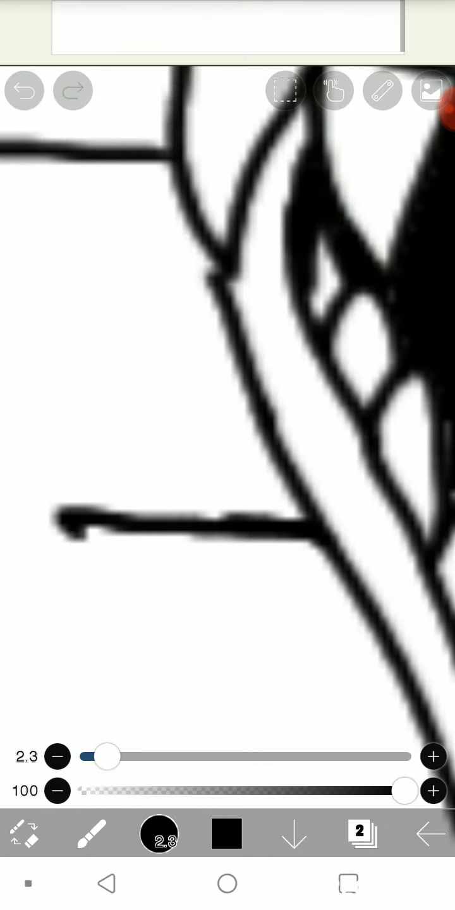
scroll(227, 411, "down", 2)
scroll(228, 411, "down", 3)
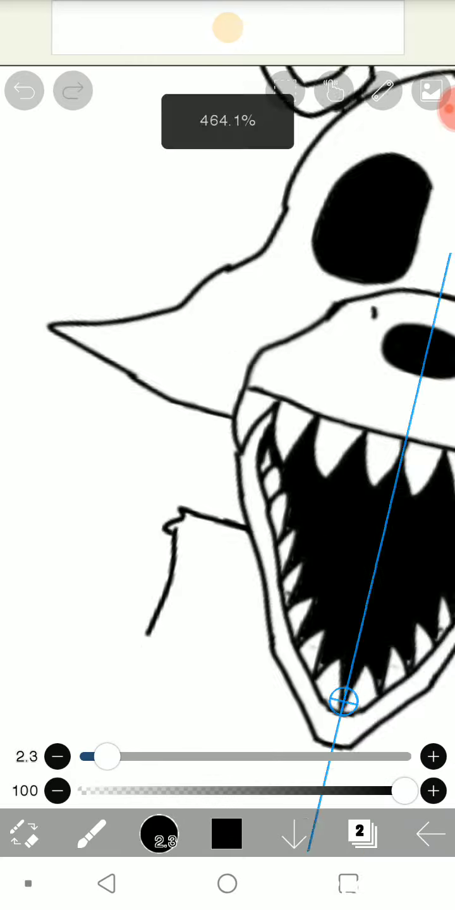
scroll(228, 411, "down", 3)
scroll(228, 410, "up", 2)
scroll(228, 412, "up", 3)
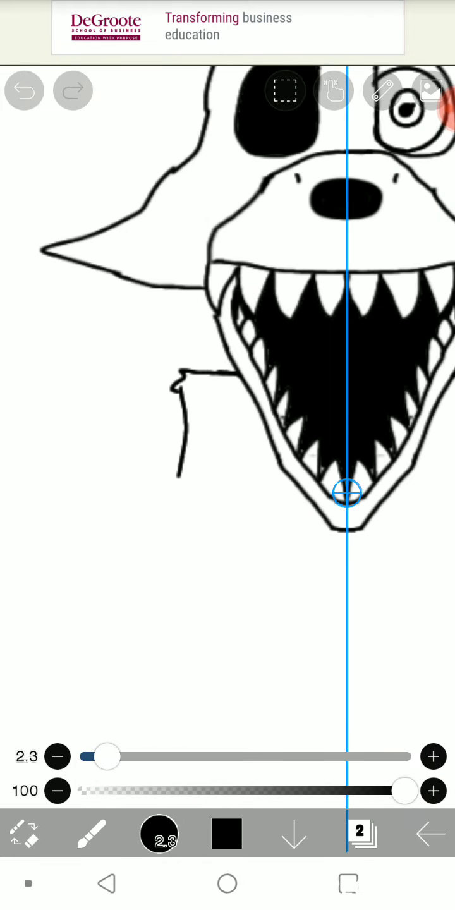
left_click_drag(321, 720, 372, 720)
scroll(227, 410, "down", 3)
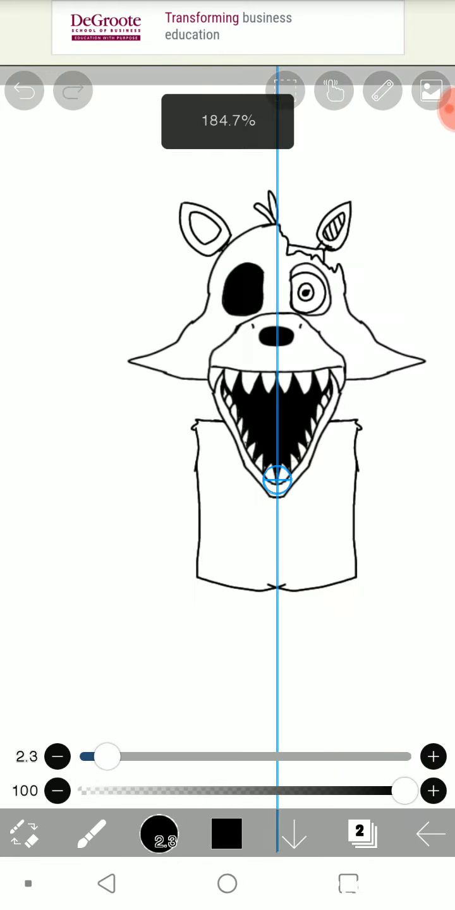
scroll(228, 411, "down", 1)
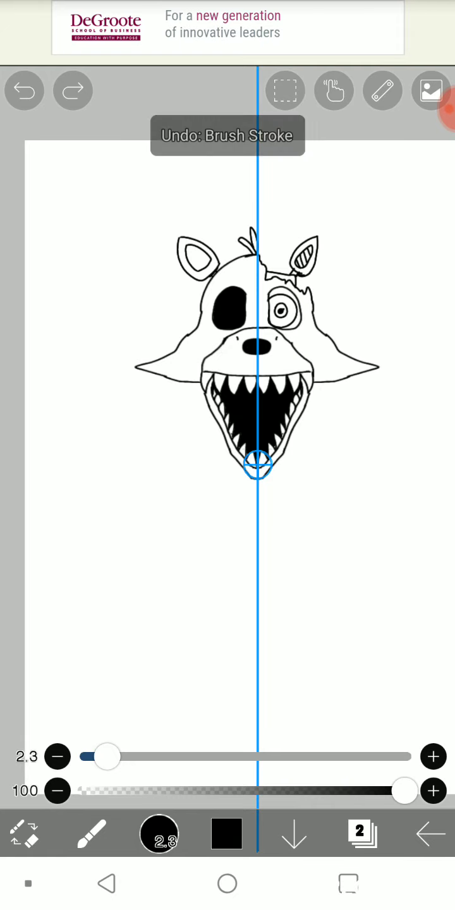
scroll(228, 411, "down", 3)
Turn off the symmetry ruler
left_click(382, 90)
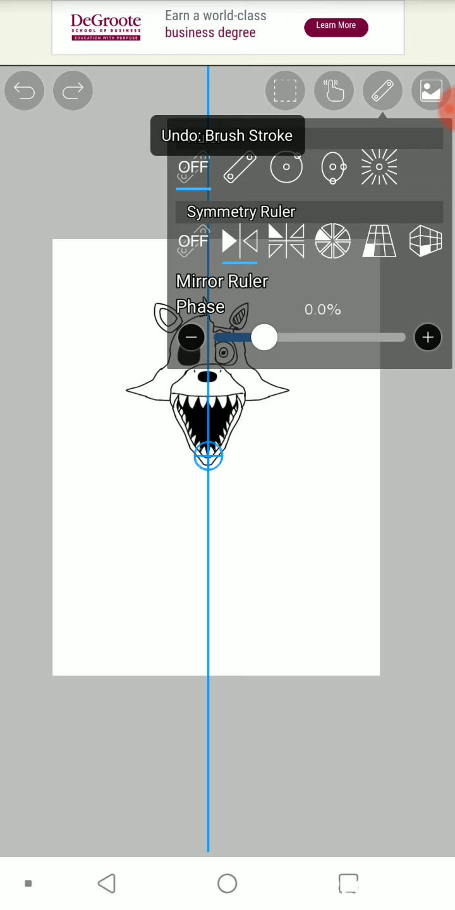
left_click(193, 241)
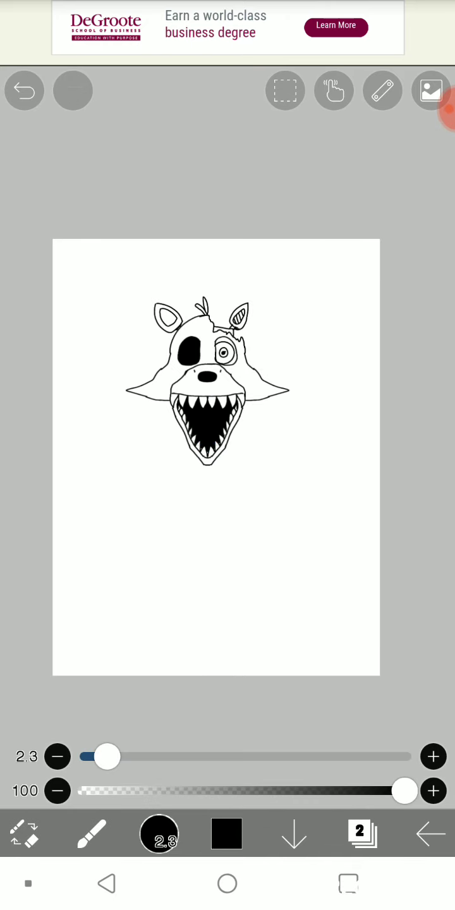
key("XF86AudioLowerVolume")
scroll(216, 392, "up", 3)
scroll(216, 392, "up", 2)
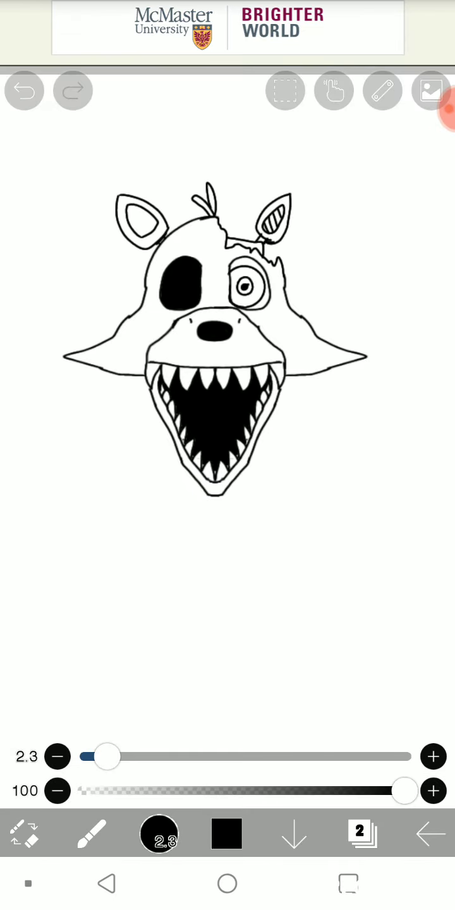
Switch to the Bucket tool and add an empty layer below the fox line art
left_click(91, 834)
left_click(57, 657)
left_click(361, 834)
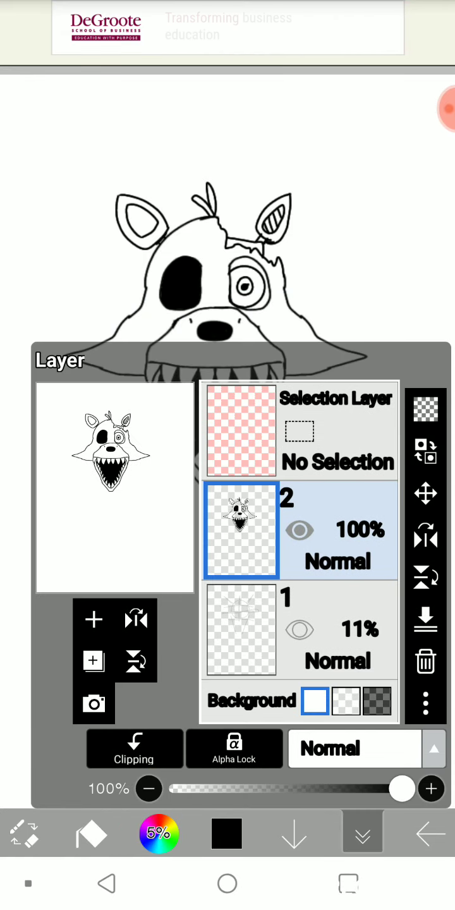
left_click(94, 620)
left_click_drag(240, 430, 240, 531)
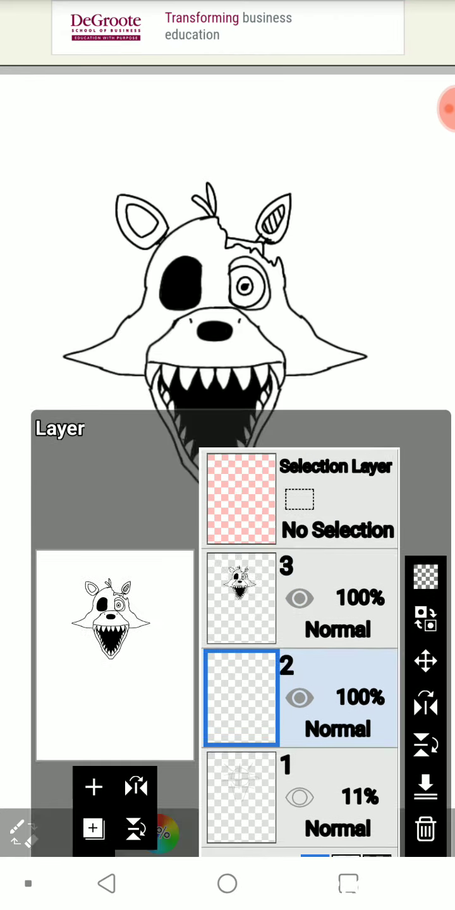
left_click(362, 833)
scroll(228, 379, "up", 3)
Shift the fill colour from red to orange-brown, then switch it to black
left_click(226, 833)
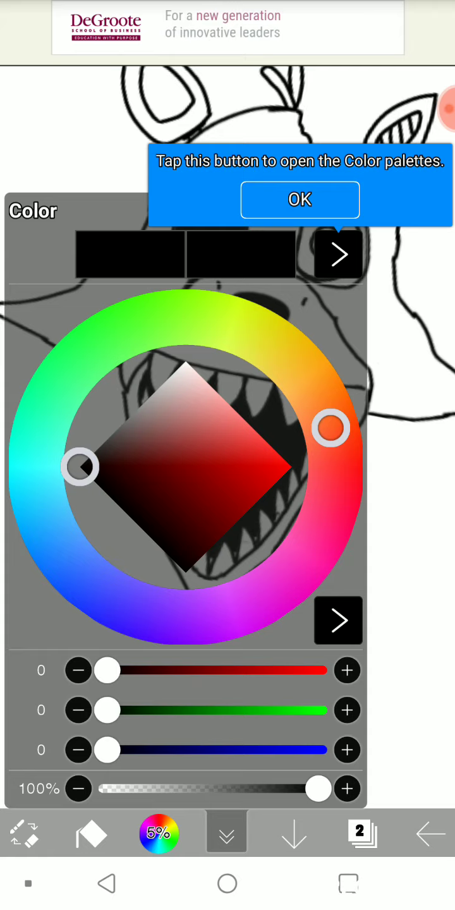
left_click_drag(330, 429, 316, 392)
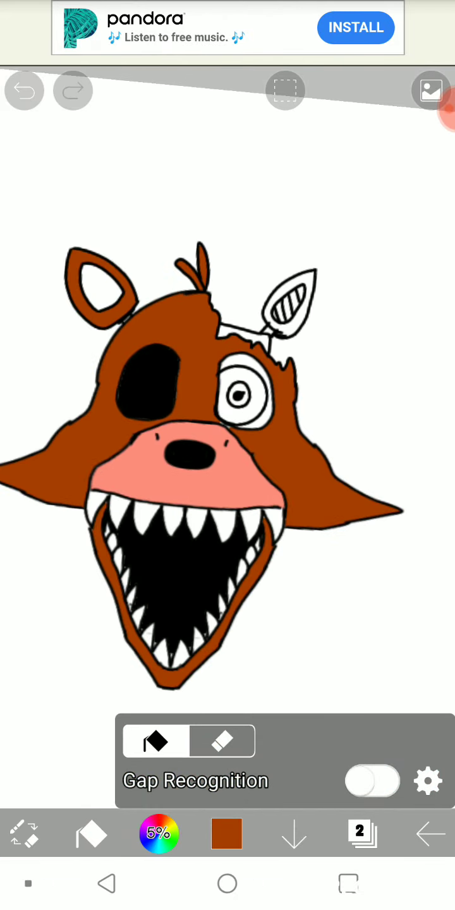
left_click(226, 833)
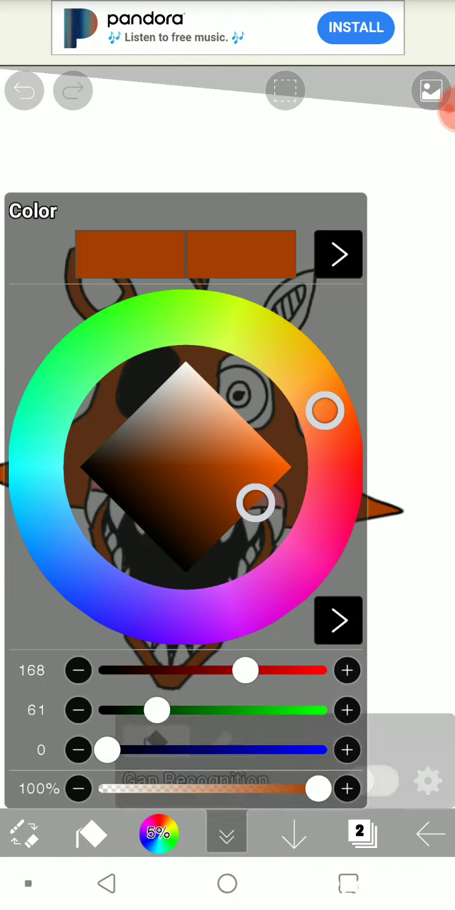
left_click(167, 548)
left_click(226, 832)
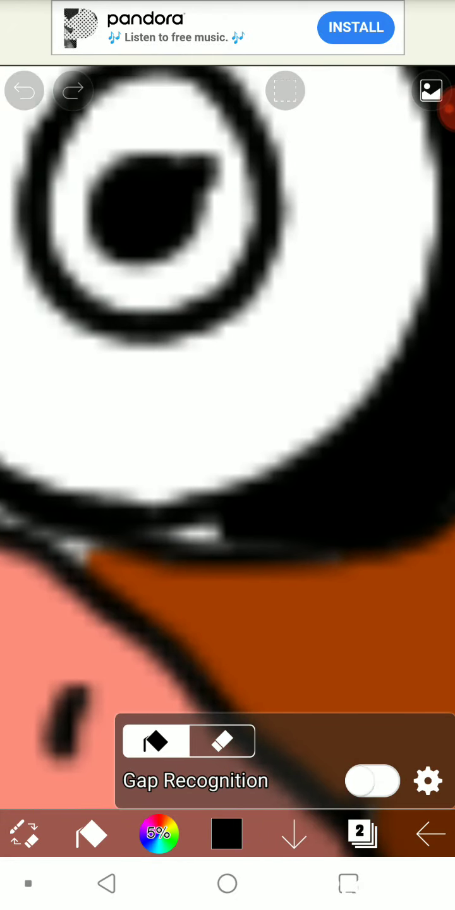
Pick a bright yellow and bucket-fill the fox's iris with it
left_click(226, 833)
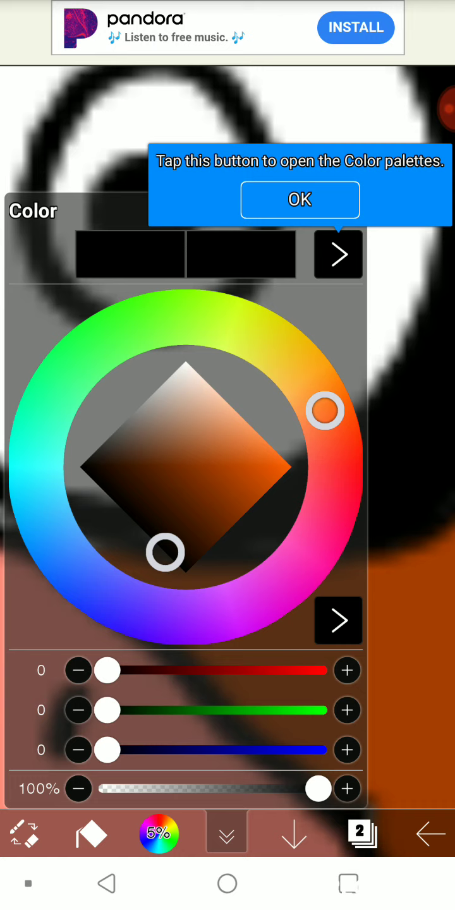
left_click(281, 351)
left_click(259, 451)
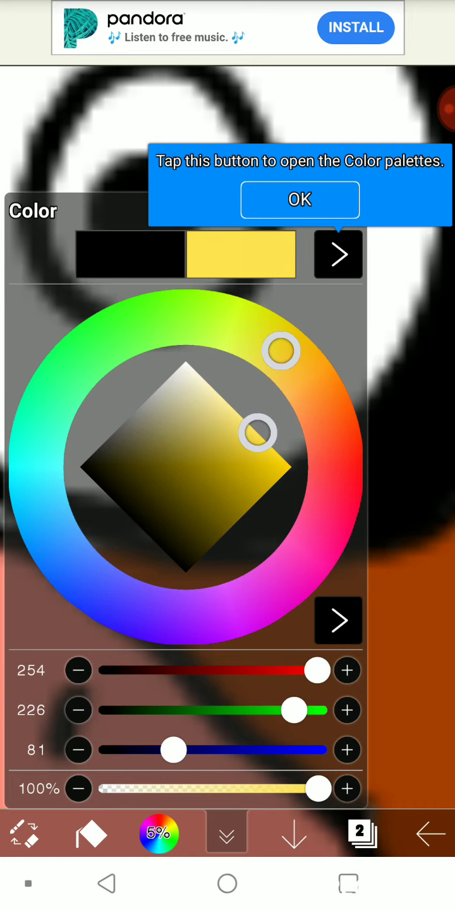
left_click(278, 474)
left_click(410, 442)
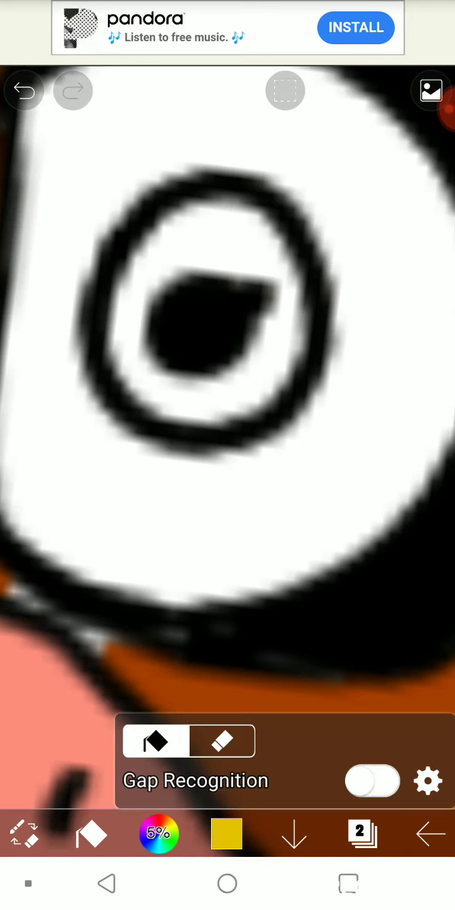
left_click(227, 253)
scroll(228, 443, "down", 5)
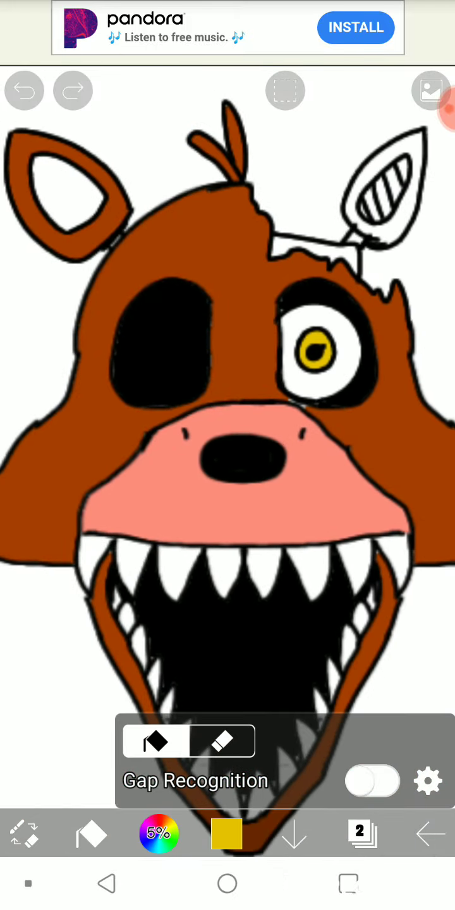
scroll(228, 442, "down", 2)
scroll(228, 316, "up", 3)
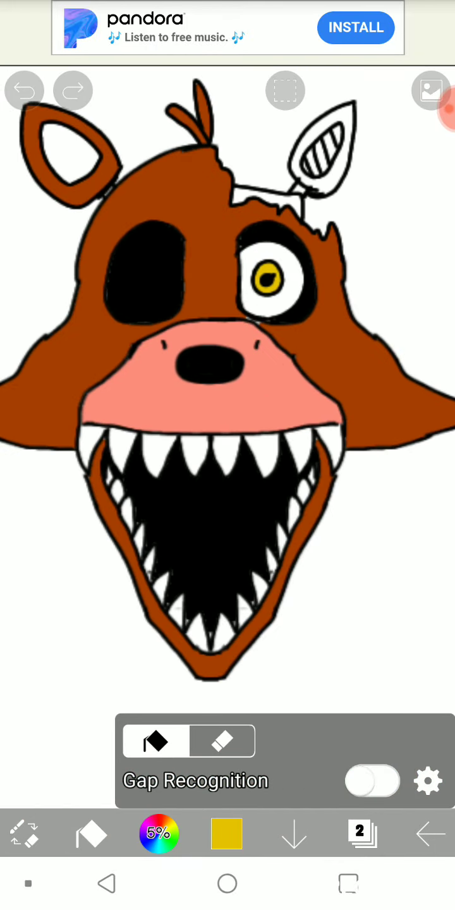
scroll(228, 316, "up", 3)
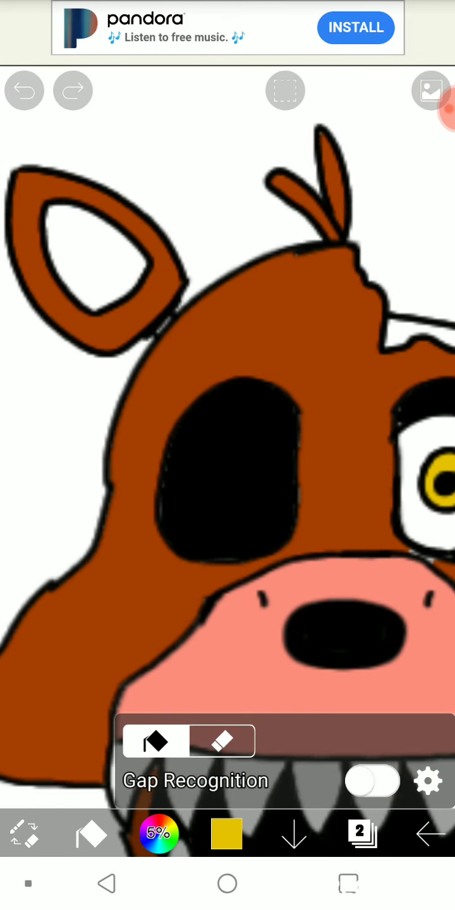
left_click(24, 834)
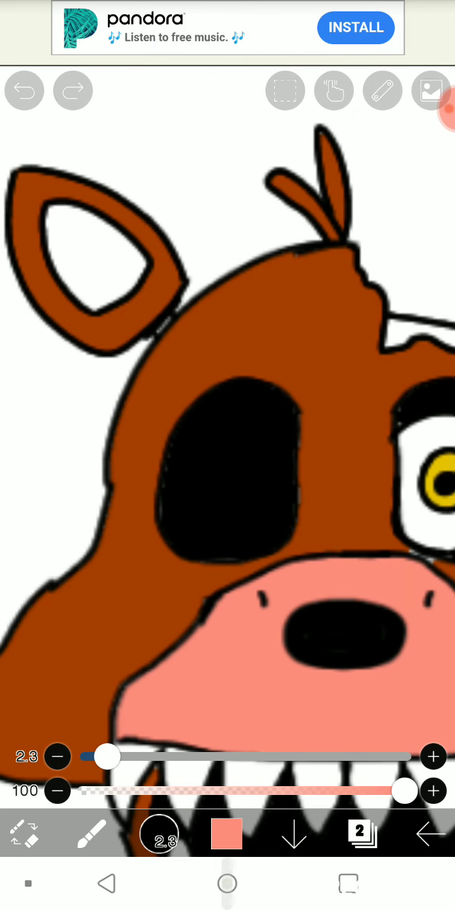
Return to the ibisPaint X canvas after briefly leaving for the home screen
left_click(228, 883)
left_click(348, 883)
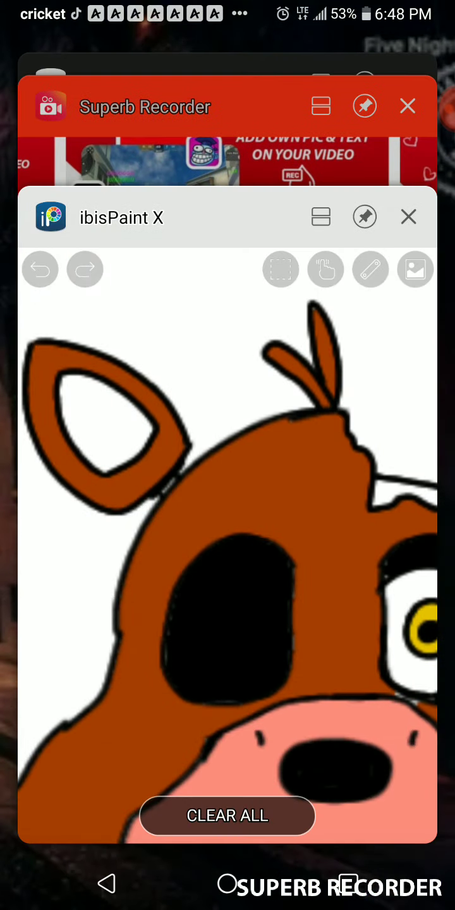
left_click(228, 527)
left_click(228, 834)
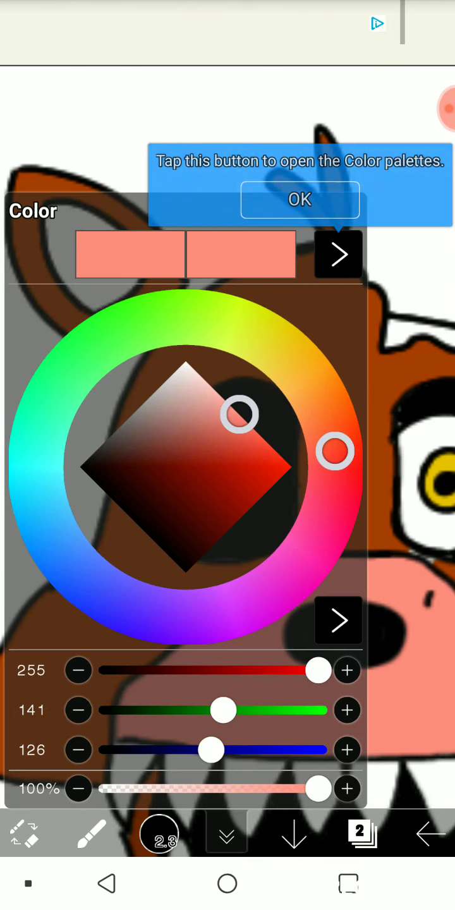
left_click(341, 197)
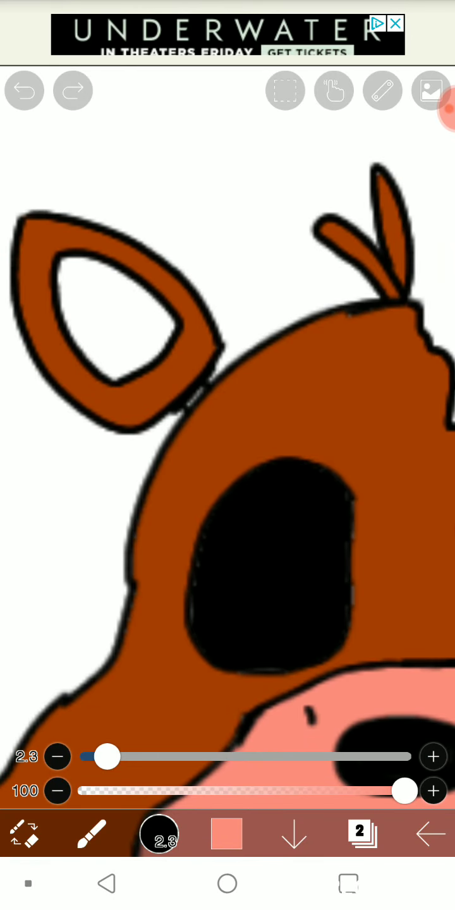
Bucket-fill the inside of the left ear pink
left_click(92, 833)
left_click(57, 650)
left_click(170, 386)
left_click(116, 316)
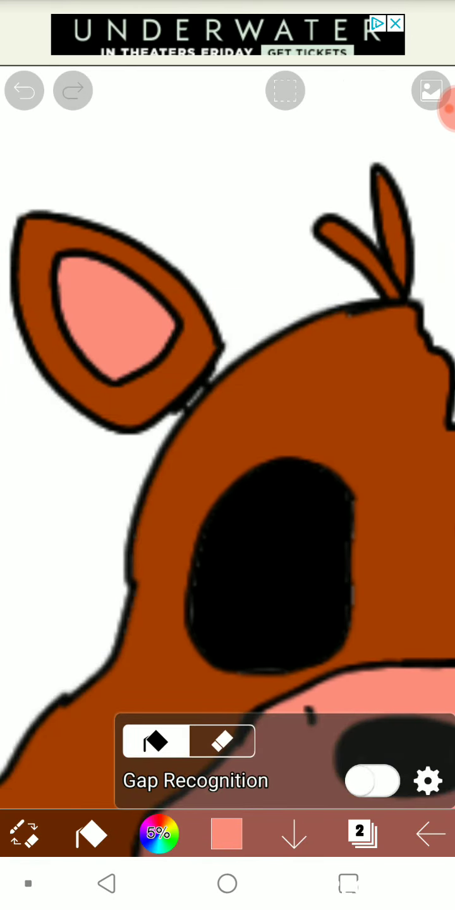
scroll(228, 442, "down", 5)
scroll(354, 481, "up", 5)
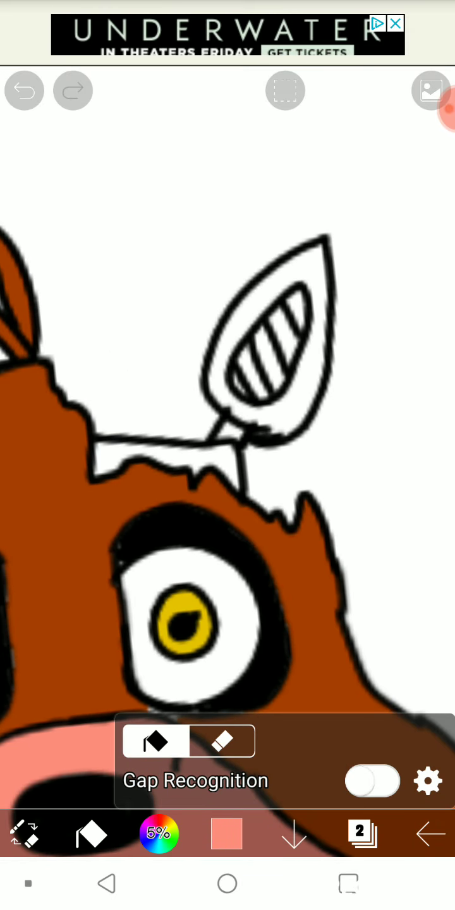
Choose grey and fill the metal right ear and scalp patch with it
left_click(227, 832)
left_click(337, 254)
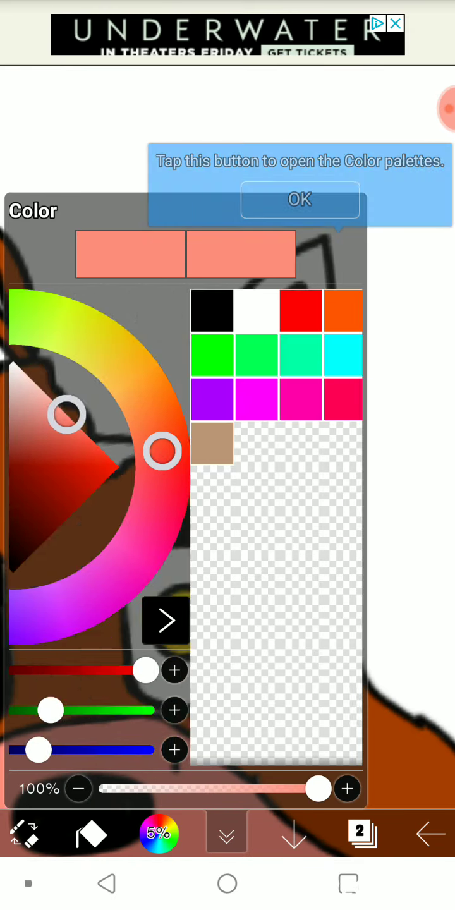
left_click(338, 253)
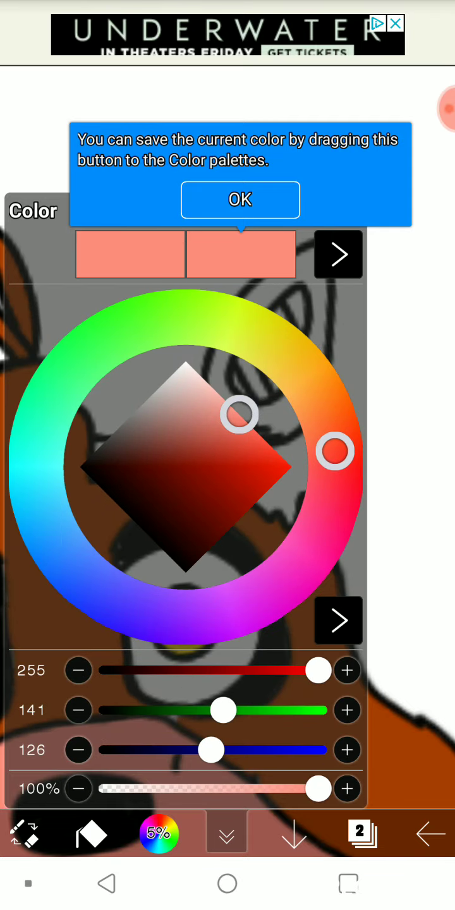
left_click(226, 835)
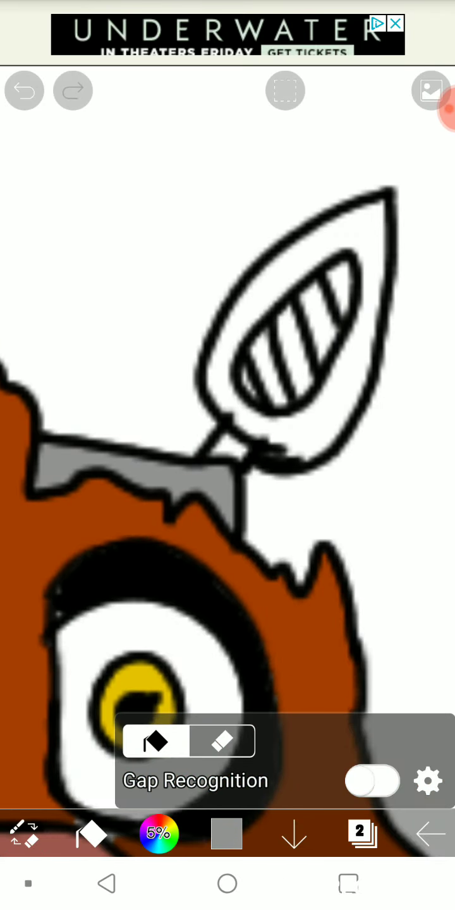
left_click(364, 259)
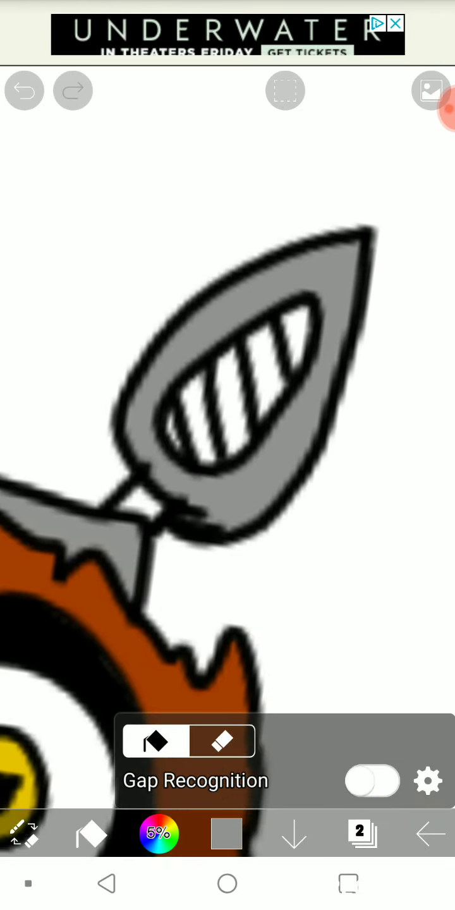
scroll(201, 357, "up", 3)
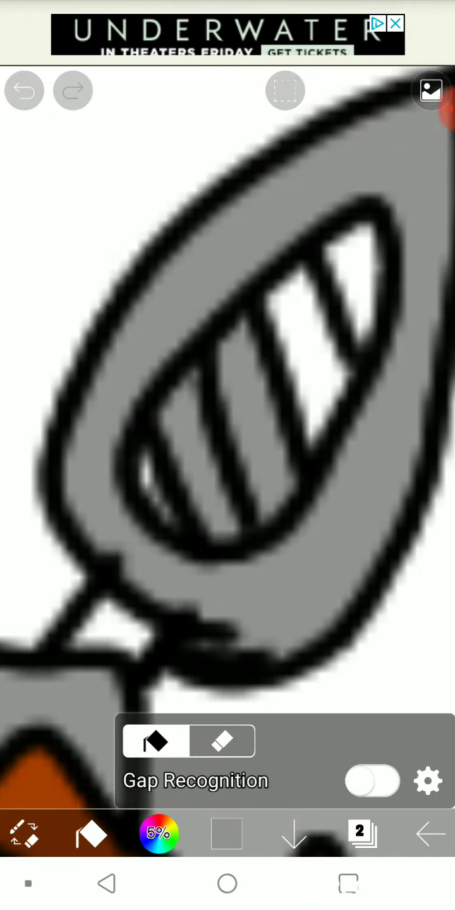
scroll(227, 405, "up", 2)
scroll(227, 442, "down", 5)
scroll(227, 442, "down", 3)
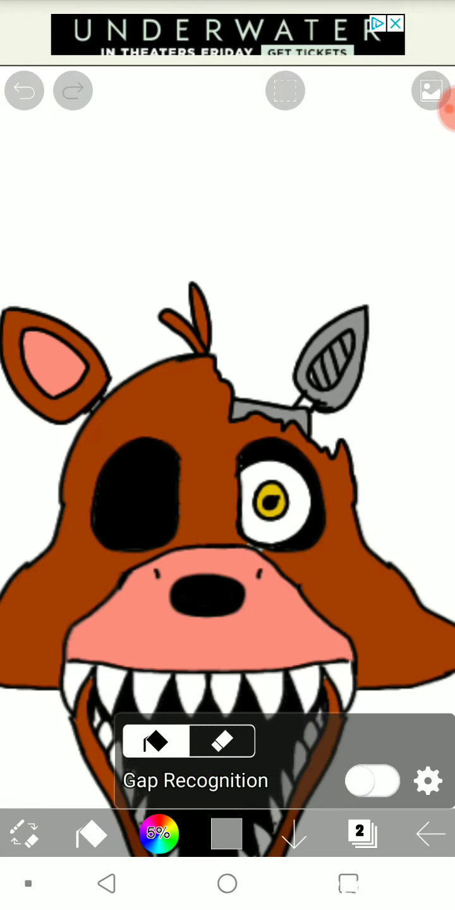
scroll(227, 442, "down", 5)
scroll(227, 405, "up", 1)
scroll(228, 404, "down", 2)
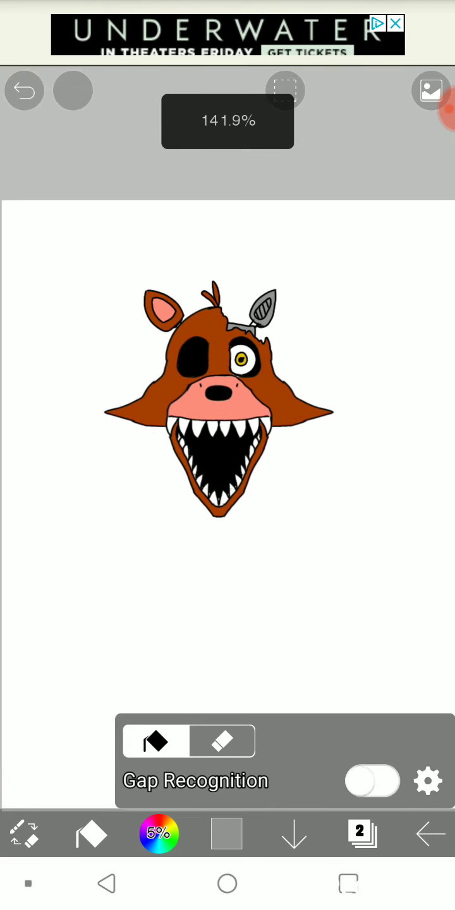
scroll(218, 404, "up", 1)
Check the layer list to confirm the fill layer is selected
scroll(218, 404, "up", 4)
scroll(228, 405, "up", 2)
left_click(225, 832)
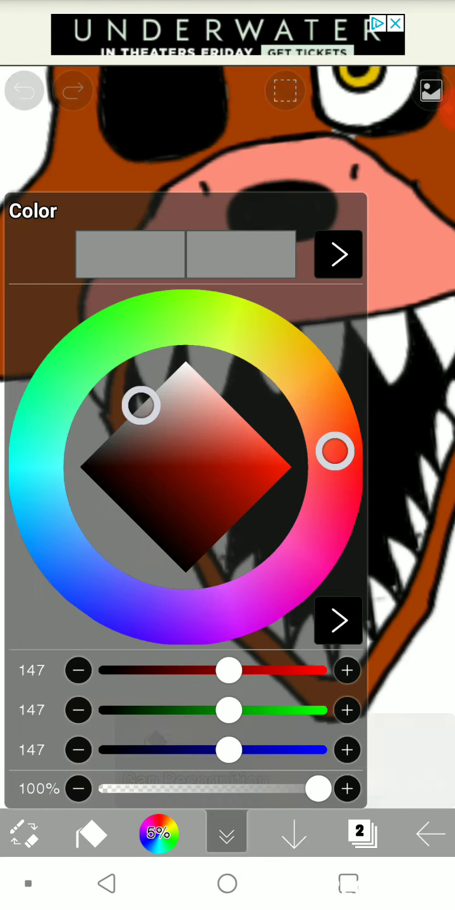
left_click(359, 833)
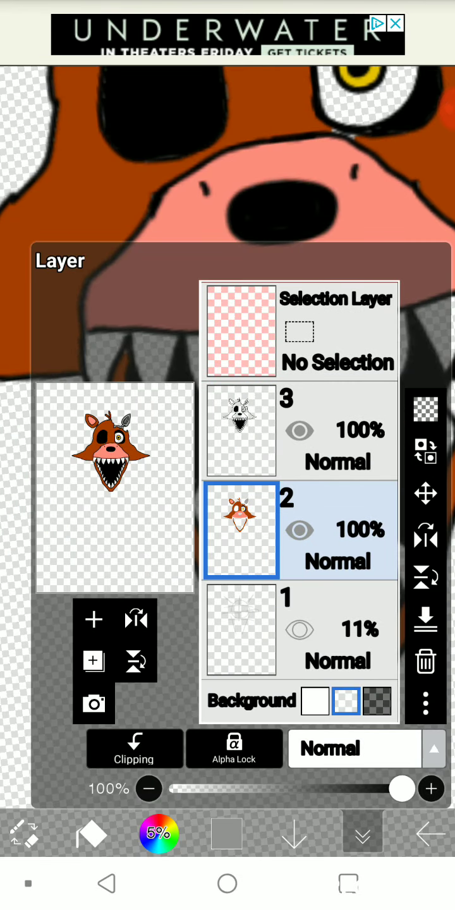
left_click(362, 833)
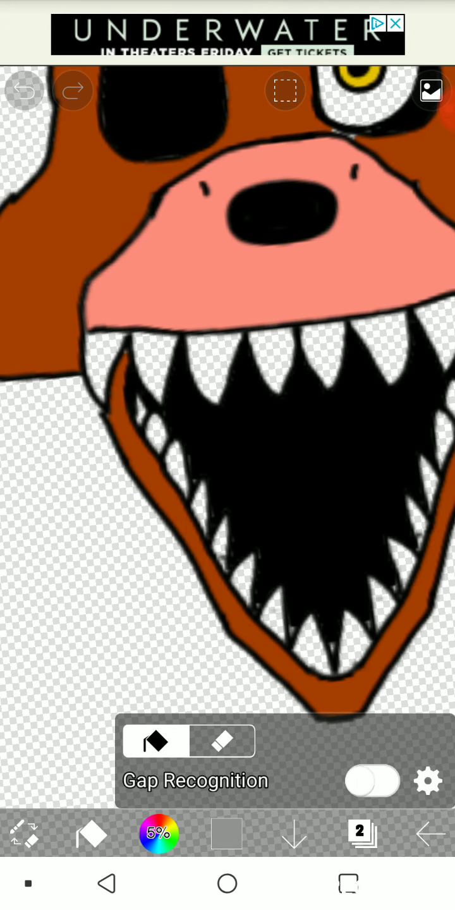
Choose white from the saved palettes and bring the nose, lip and lower teeth into view
left_click(226, 833)
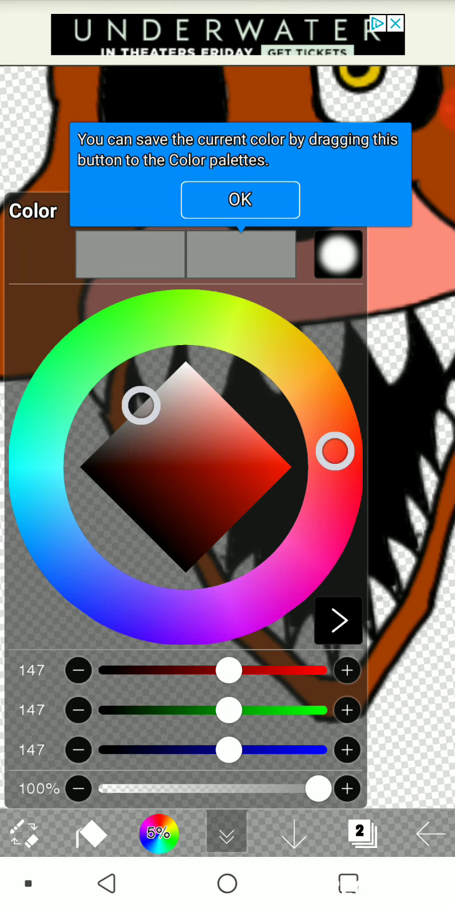
left_click(339, 619)
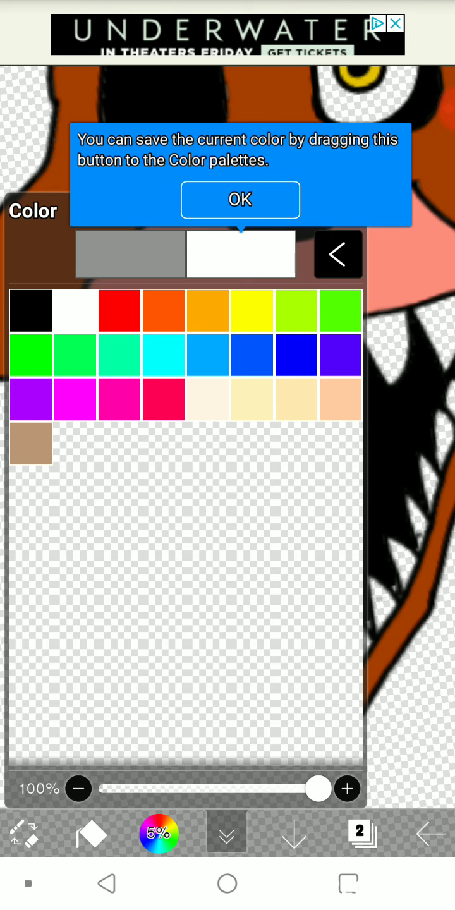
left_click(226, 832)
scroll(228, 442, "up", 3)
mouse_move(315, 442)
left_mouse_down()
mouse_move(197, 468)
mouse_move(174, 487)
mouse_move(155, 480)
mouse_move(123, 509)
left_mouse_up()
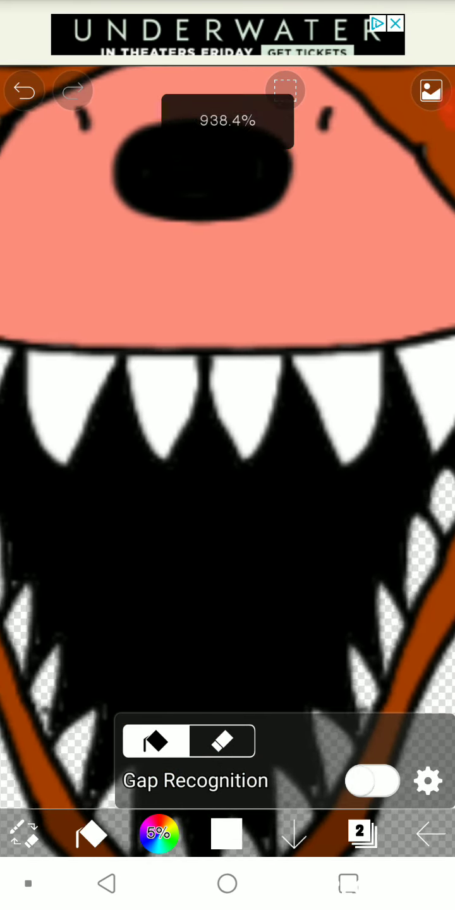
scroll(228, 442, "down", 3)
scroll(227, 443, "up", 2)
scroll(158, 568, "up", 5)
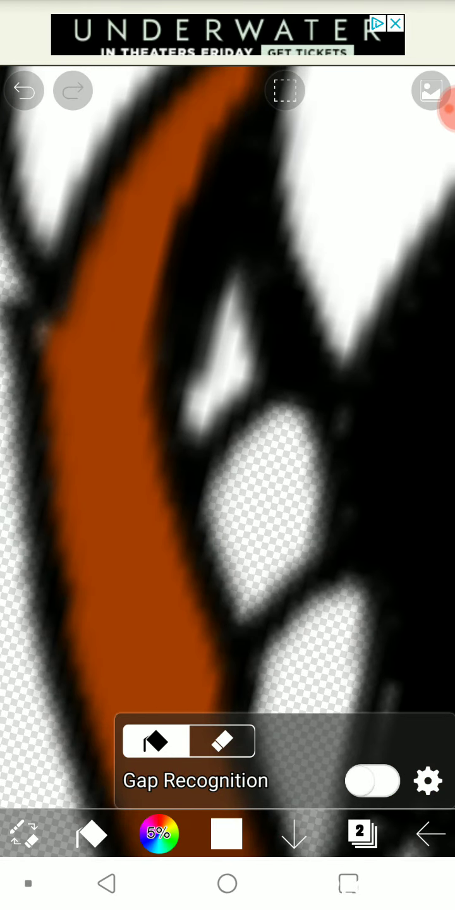
scroll(227, 442, "down", 2)
left_click_drag(227, 506, 228, 442)
scroll(228, 443, "up", 2)
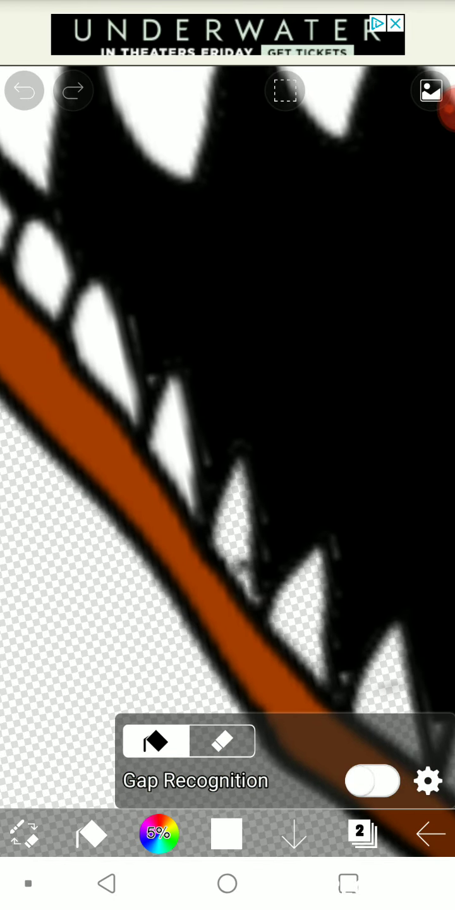
Switch the colour settings from the palettes back to the colour wheel
left_click(227, 834)
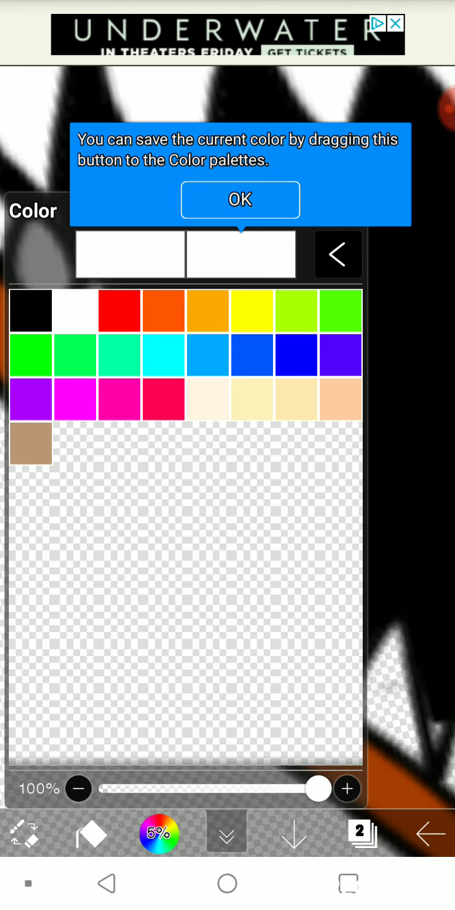
left_click(226, 834)
scroll(227, 442, "up", 2)
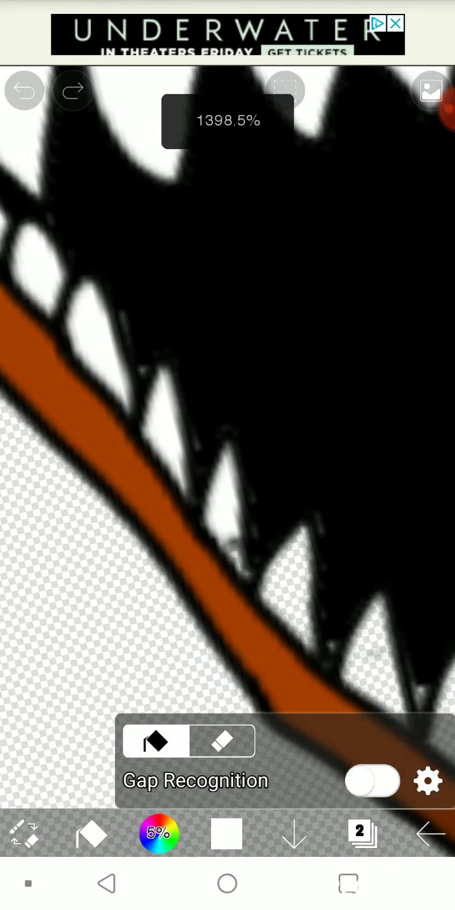
left_click(227, 833)
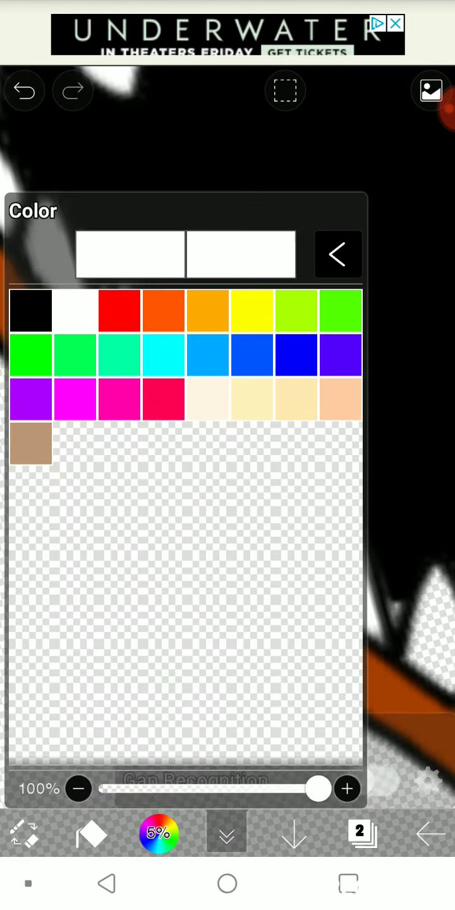
left_click(338, 254)
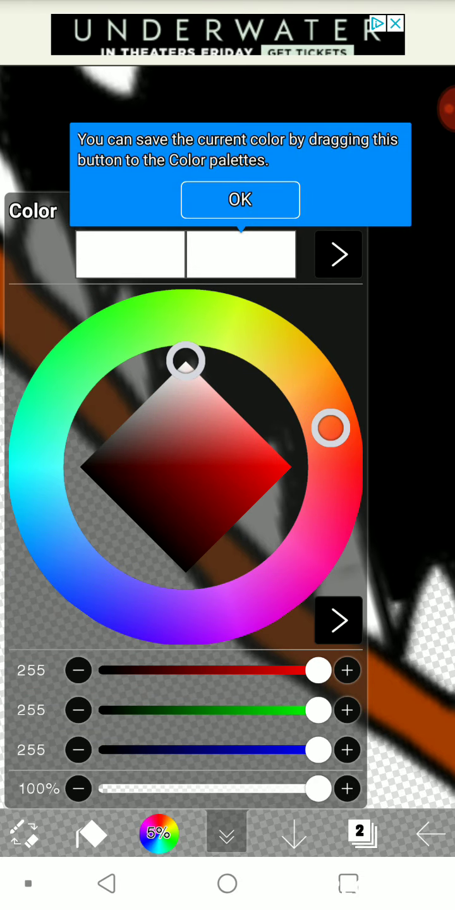
left_click(226, 833)
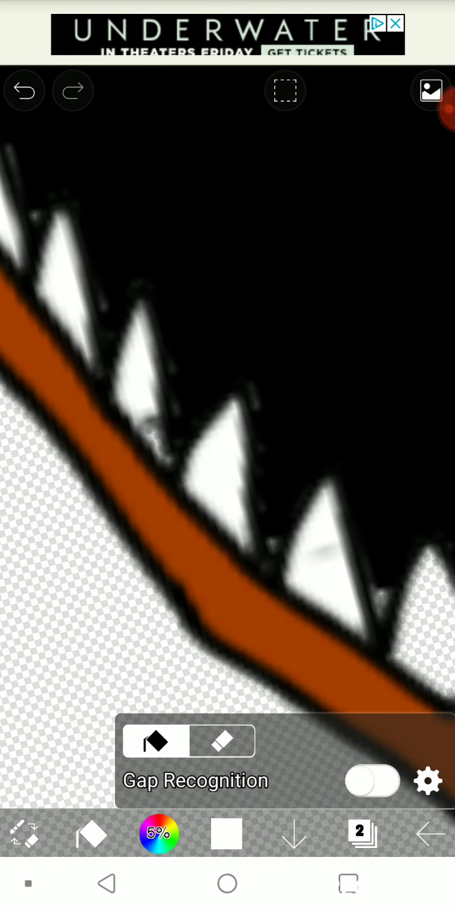
scroll(228, 443, "up", 2)
scroll(228, 442, "down", 1)
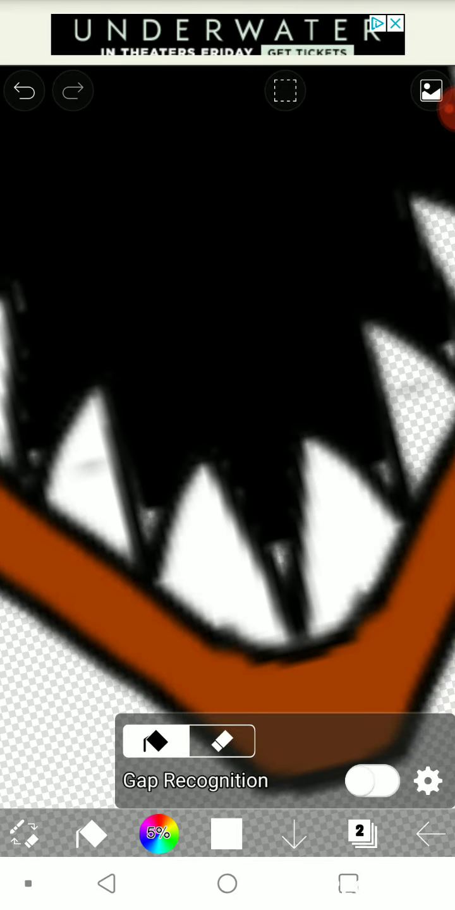
Pan to show the right side of the mouth and the upper teeth
left_click_drag(189, 379, 126, 474)
left_click_drag(228, 379, 241, 454)
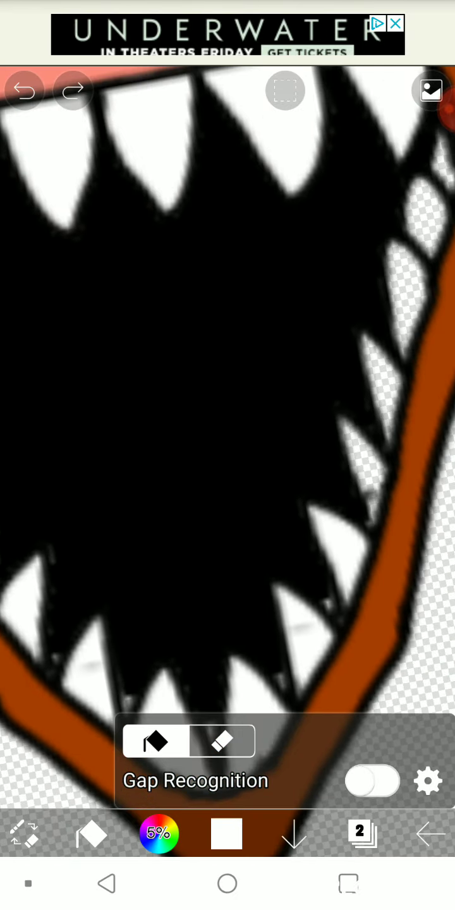
scroll(227, 443, "up", 3)
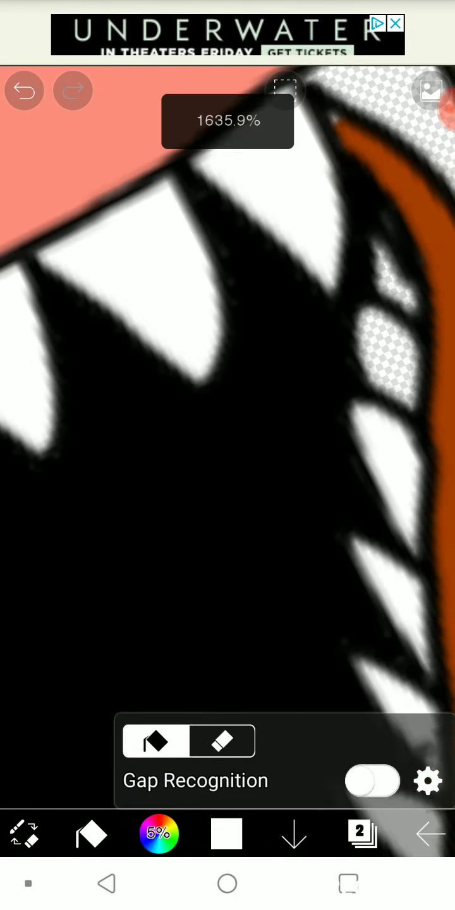
scroll(227, 303, "up", 2)
scroll(227, 442, "down", 2)
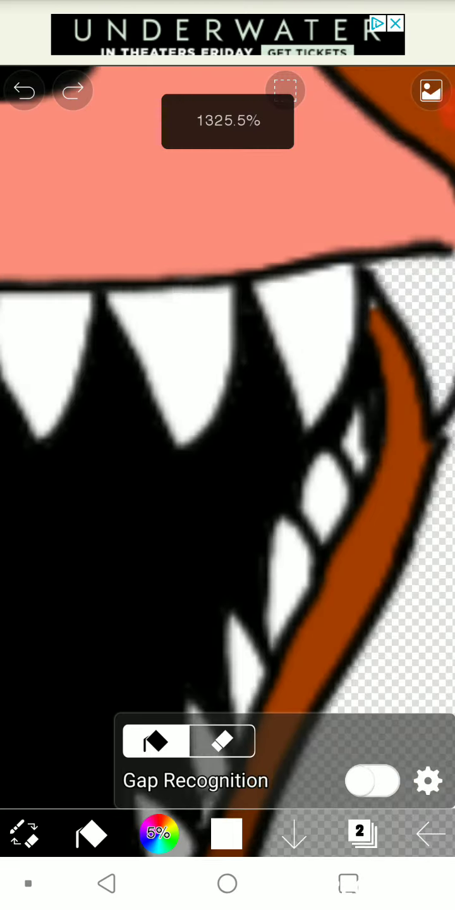
scroll(227, 441, "down", 1)
scroll(228, 442, "down", 4)
scroll(271, 278, "up", 2)
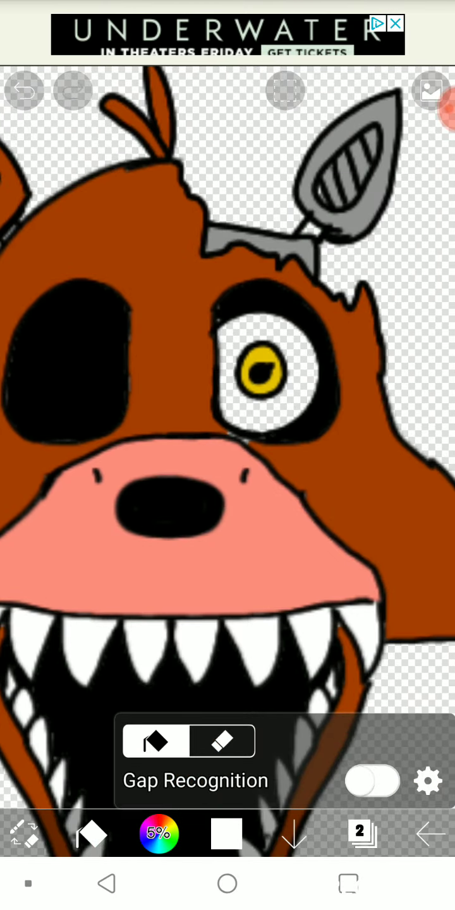
scroll(271, 278, "up", 2)
left_click(226, 833)
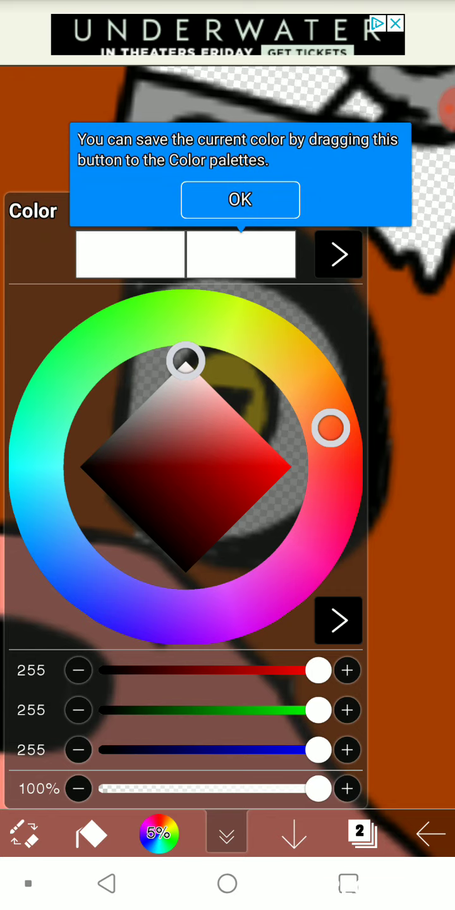
Mix a bright yellow, adjusting it from a pale cream
mouse_move(330, 428)
left_mouse_down()
mouse_move(303, 372)
mouse_move(273, 344)
left_mouse_up()
left_click_drag(201, 376, 205, 378)
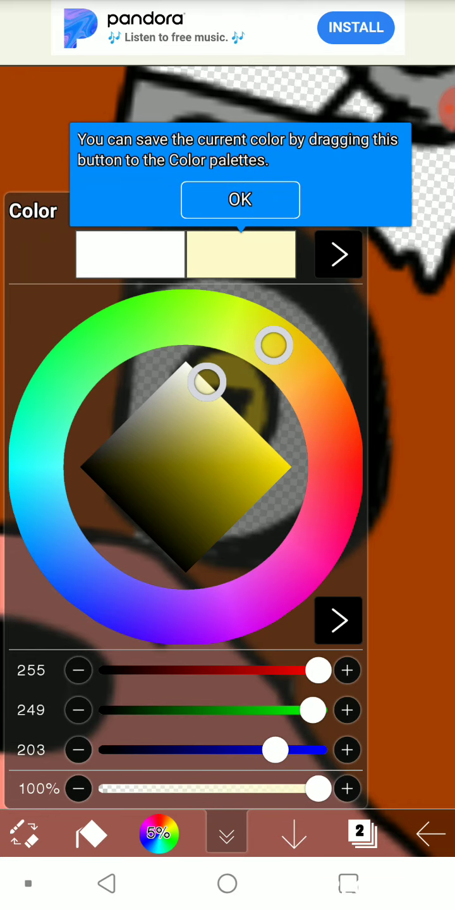
left_click(226, 834)
scroll(227, 404, "down", 5)
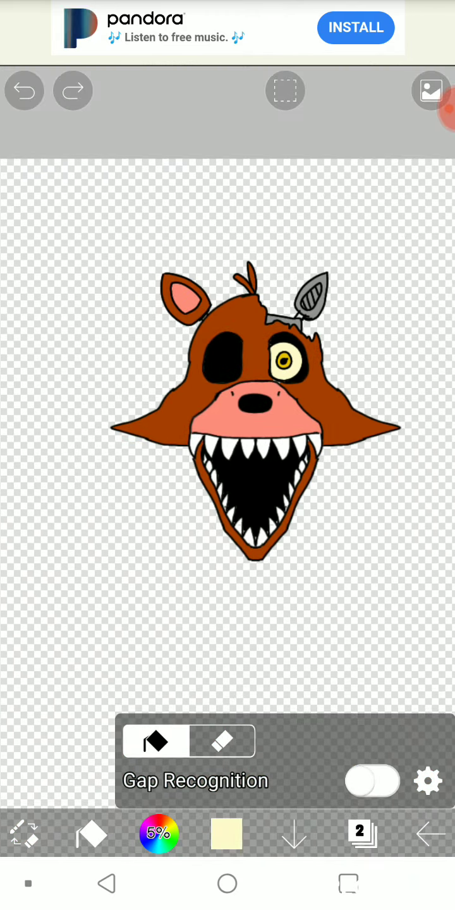
scroll(227, 404, "up", 5)
scroll(228, 404, "up", 2)
left_click(226, 836)
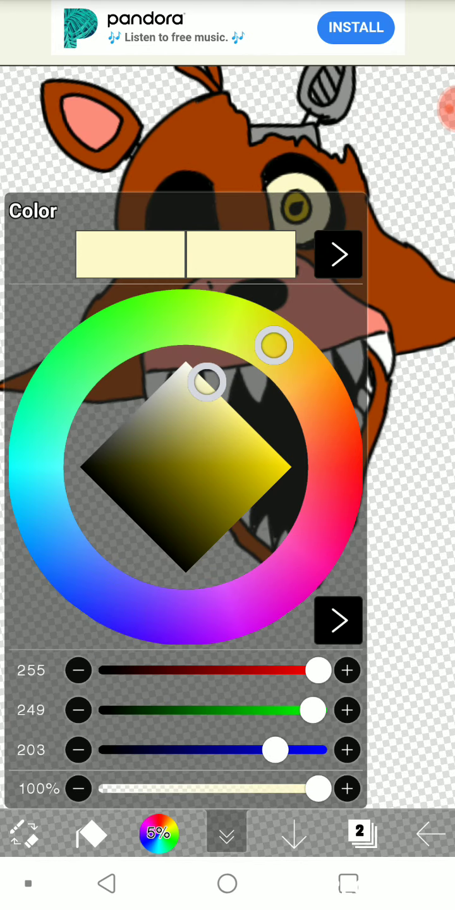
left_click_drag(206, 381, 254, 430)
left_click(226, 835)
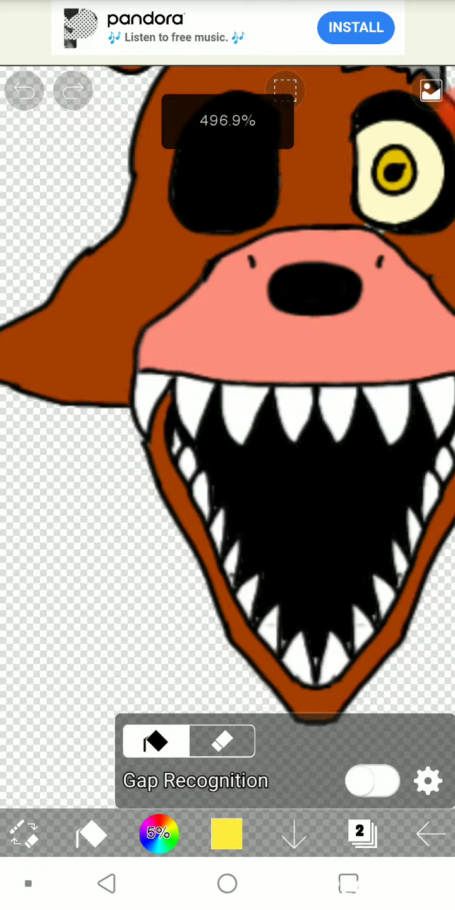
scroll(228, 405, "up", 2)
Fill two upper teeth and three lower teeth with yellow
left_click(189, 435)
scroll(228, 404, "down", 2)
scroll(228, 405, "up", 2)
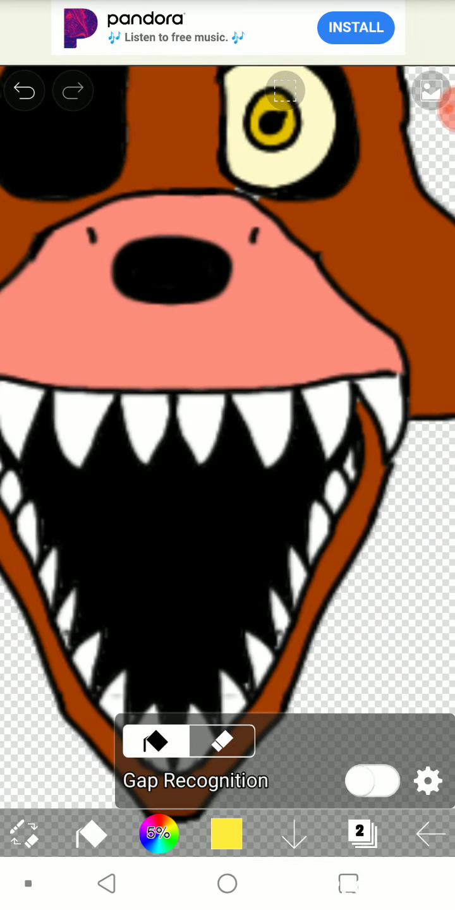
left_click(202, 424)
scroll(228, 404, "down", 2)
scroll(227, 404, "up", 1)
scroll(228, 405, "up", 2)
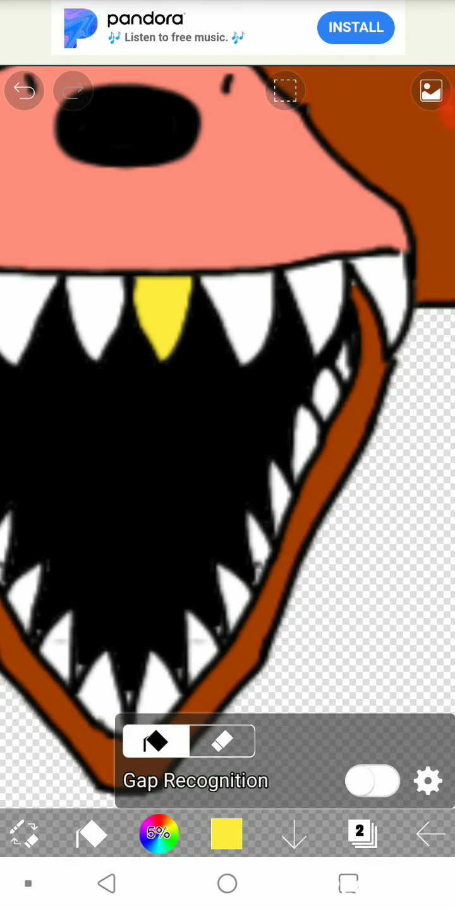
scroll(228, 404, "up", 2)
left_click(280, 486)
scroll(227, 405, "down", 2)
scroll(227, 404, "up", 2)
left_click(163, 534)
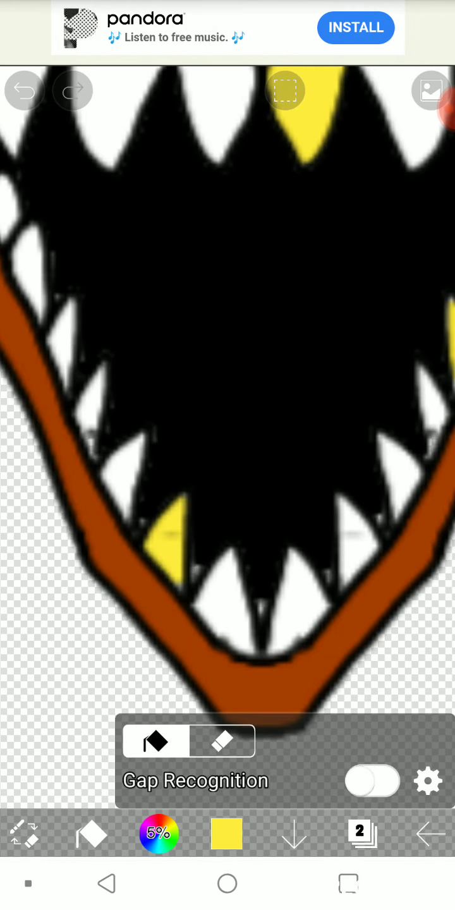
scroll(227, 405, "down", 2)
scroll(228, 404, "down", 1)
scroll(228, 404, "up", 2)
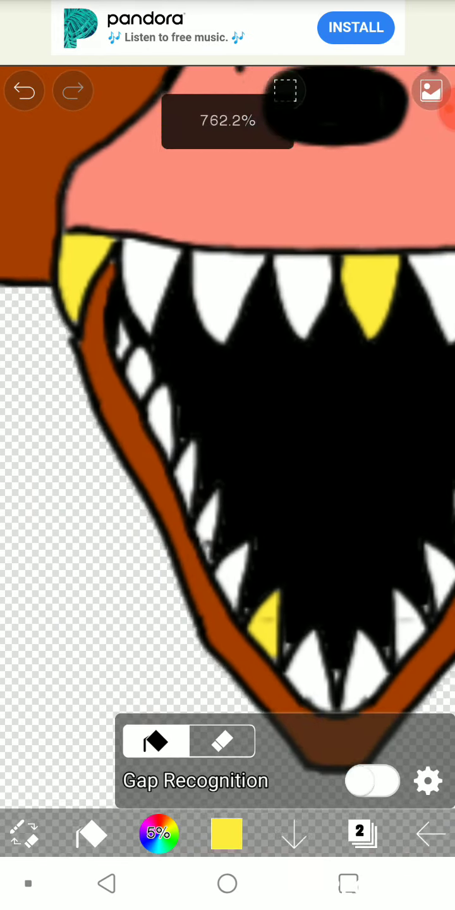
left_click(162, 423)
scroll(227, 404, "down", 2)
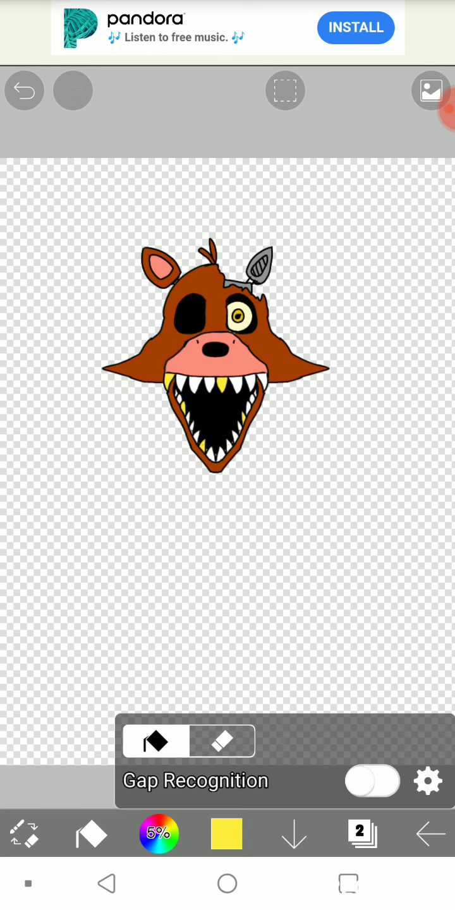
Zoom around the canvas to inspect the coloured fox head
scroll(228, 442, "down", 3)
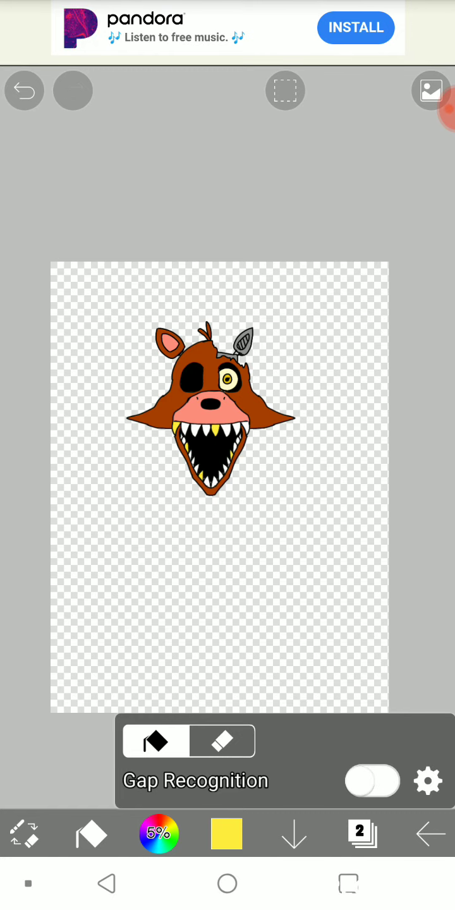
scroll(227, 411, "up", 2)
scroll(228, 410, "up", 2)
scroll(228, 411, "up", 1)
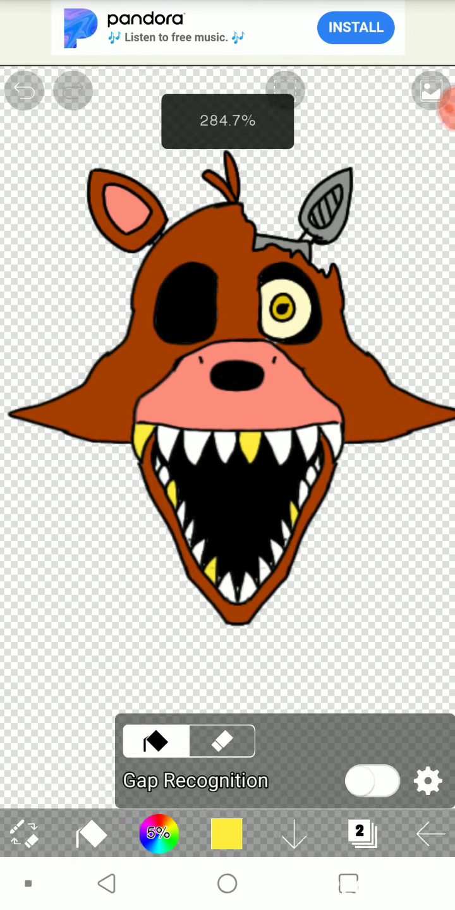
scroll(227, 378, "down", 1)
scroll(290, 265, "up", 3)
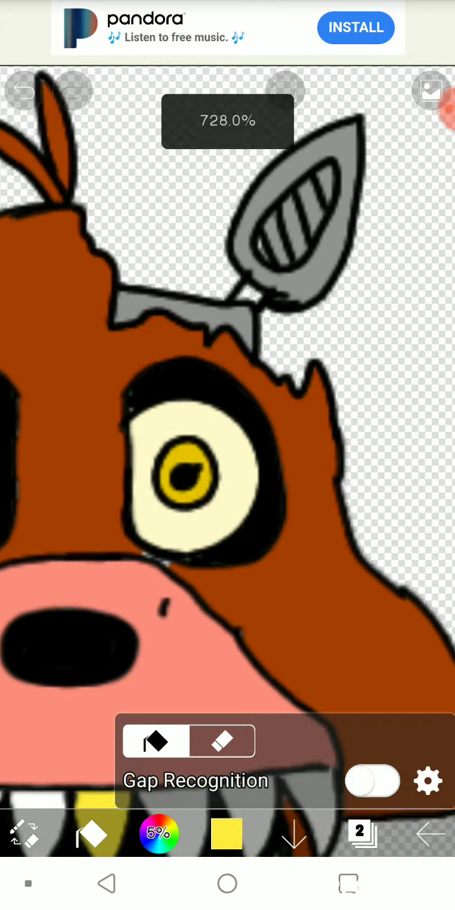
scroll(290, 265, "up", 3)
scroll(291, 265, "up", 2)
Pick light grey (197,197,197) in the colour panel and dismiss the colour-saving tip
left_click(226, 833)
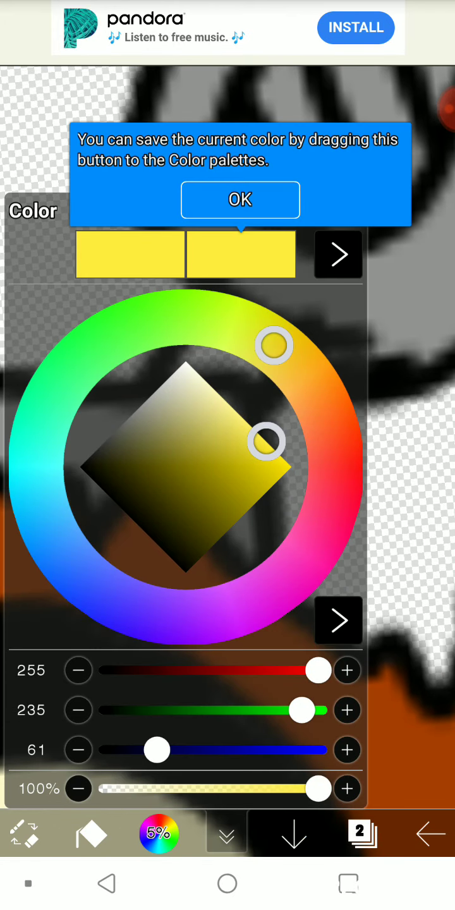
mouse_move(265, 436)
left_mouse_down()
mouse_move(202, 419)
mouse_move(162, 384)
left_mouse_up()
left_click(240, 200)
left_click(226, 833)
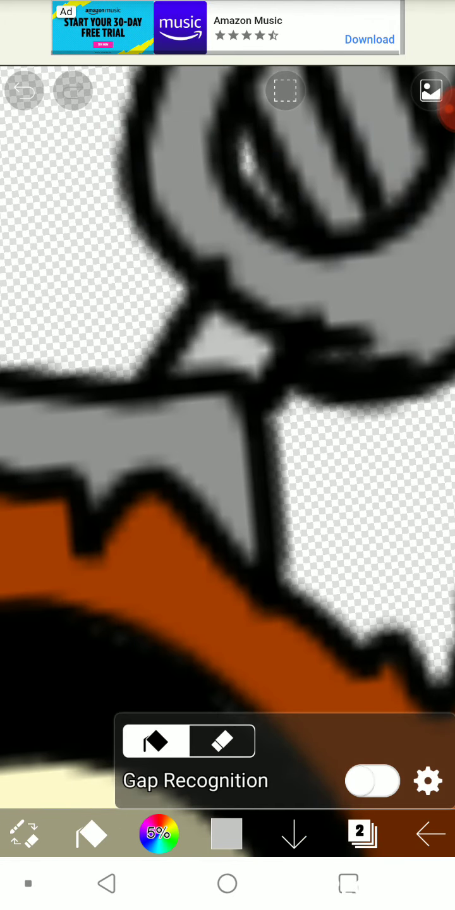
scroll(227, 442, "down", 3)
scroll(227, 442, "down", 5)
scroll(227, 441, "down", 3)
scroll(228, 442, "down", 3)
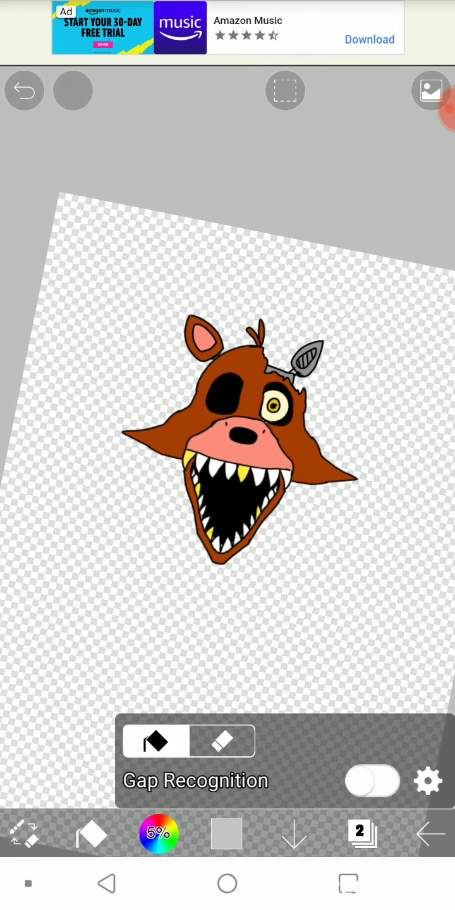
scroll(227, 442, "down", 2)
scroll(227, 442, "up", 2)
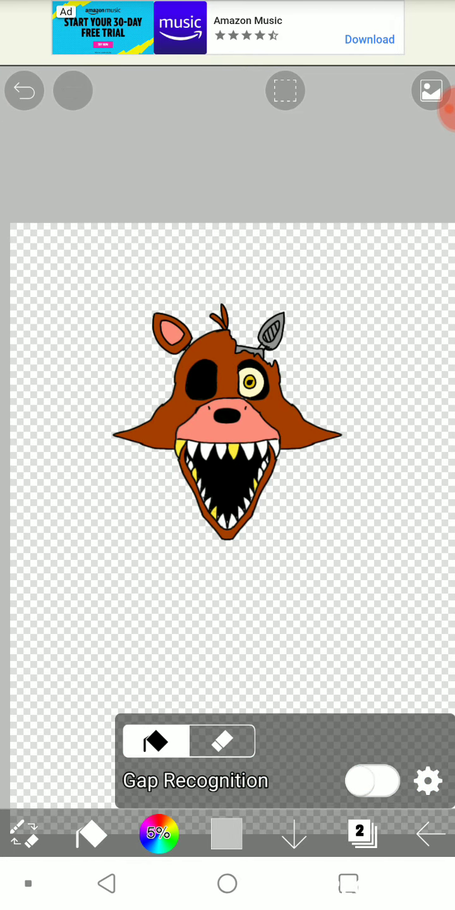
scroll(228, 442, "up", 3)
scroll(228, 442, "up", 2)
scroll(227, 442, "up", 1)
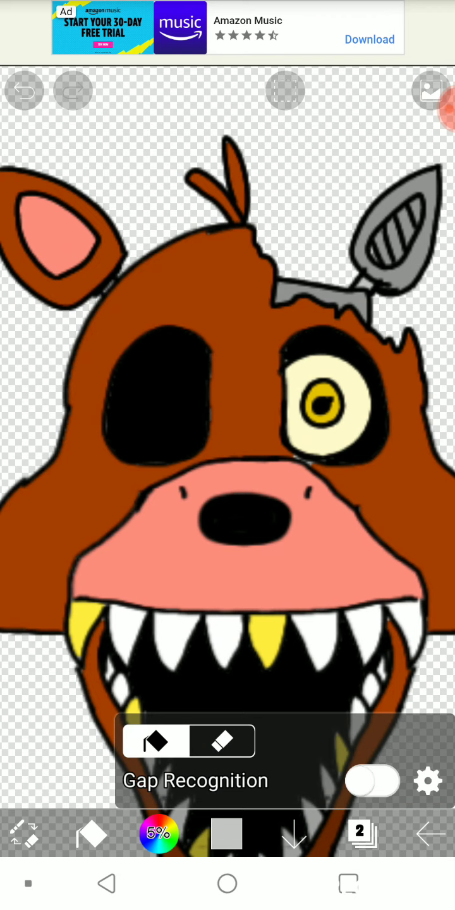
scroll(189, 411, "up", 2)
left_click(23, 834)
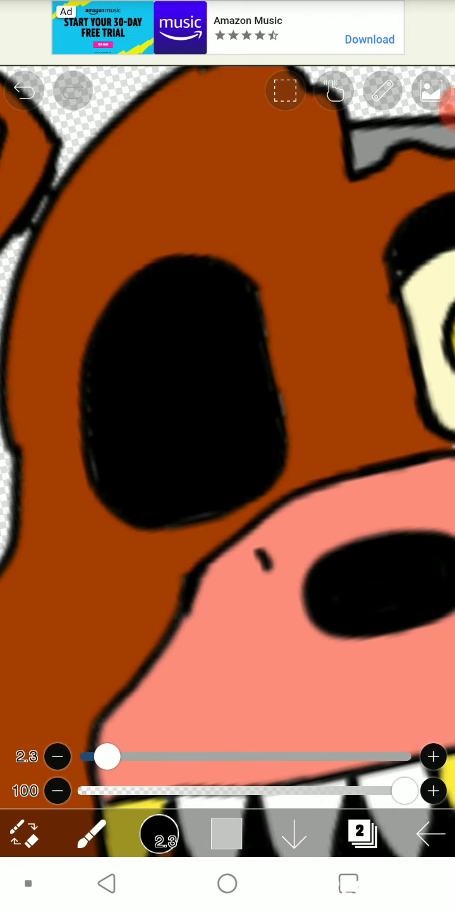
Set the paint colour to black in the colour picker
left_click(226, 834)
left_click(122, 509)
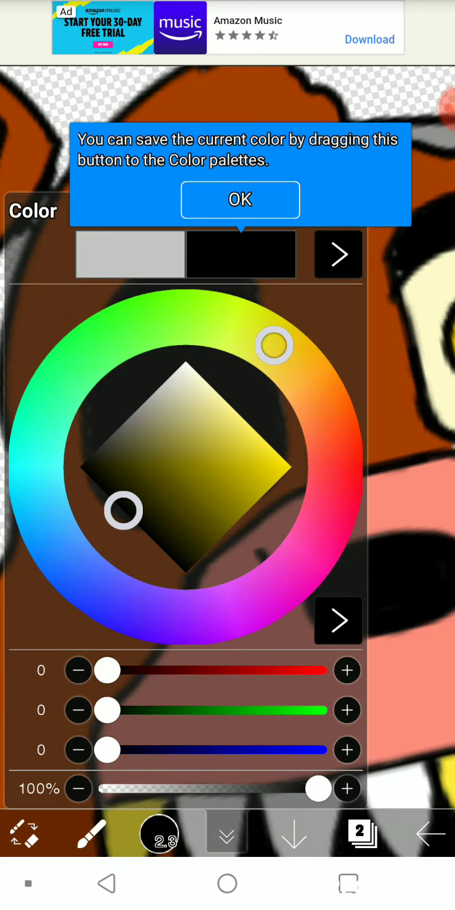
left_click(226, 834)
Draw a thick black strap from the head's left edge across the brow above the cream eye
scroll(228, 405, "up", 3)
left_click_drag(153, 480, 188, 469)
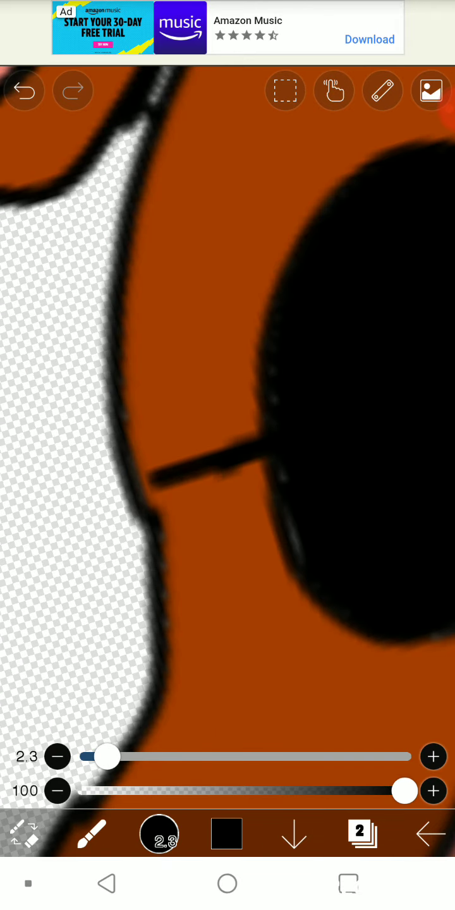
scroll(240, 443, "up", 2)
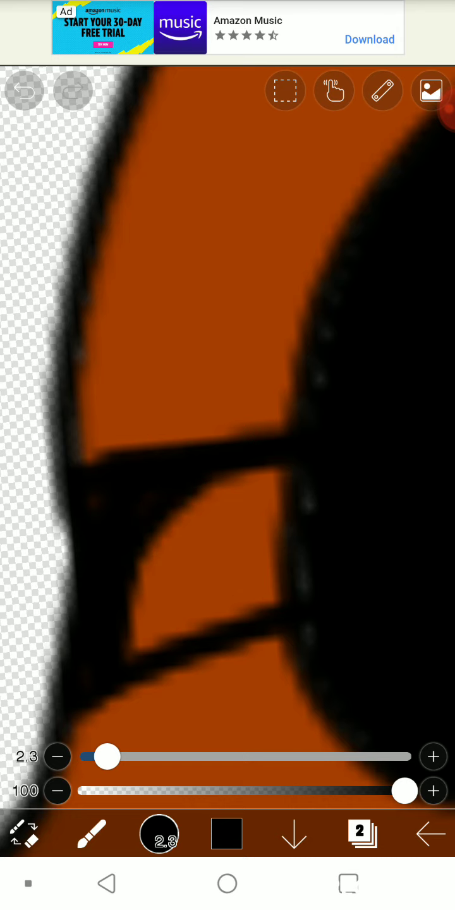
mouse_move(127, 651)
left_mouse_down()
mouse_move(281, 468)
mouse_move(291, 490)
mouse_move(158, 670)
left_mouse_up()
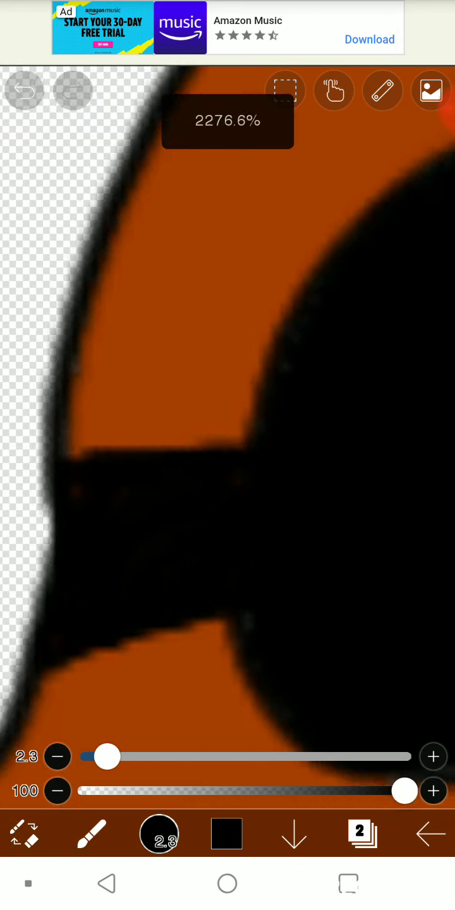
scroll(227, 442, "down", 5)
scroll(228, 442, "up", 2)
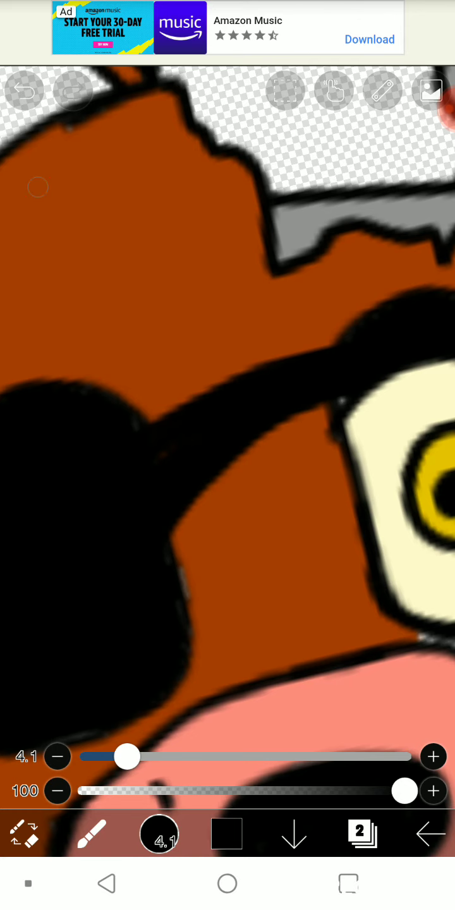
scroll(227, 442, "down", 5)
scroll(228, 442, "down", 2)
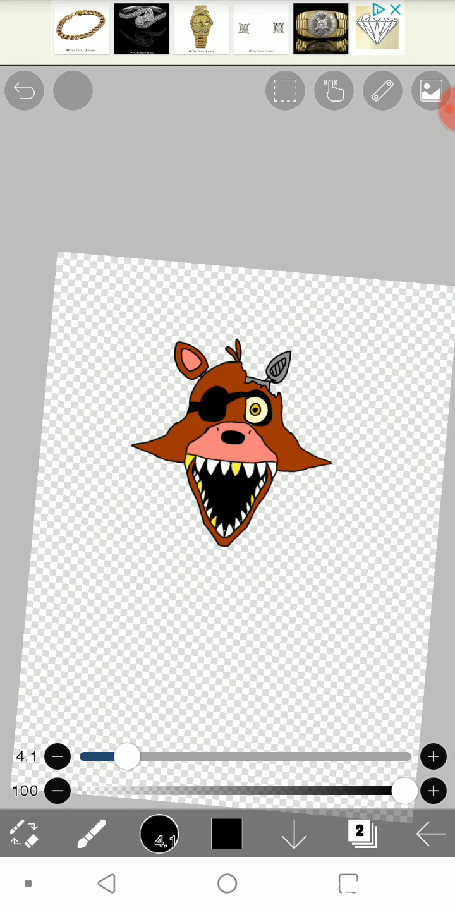
scroll(228, 442, "up", 3)
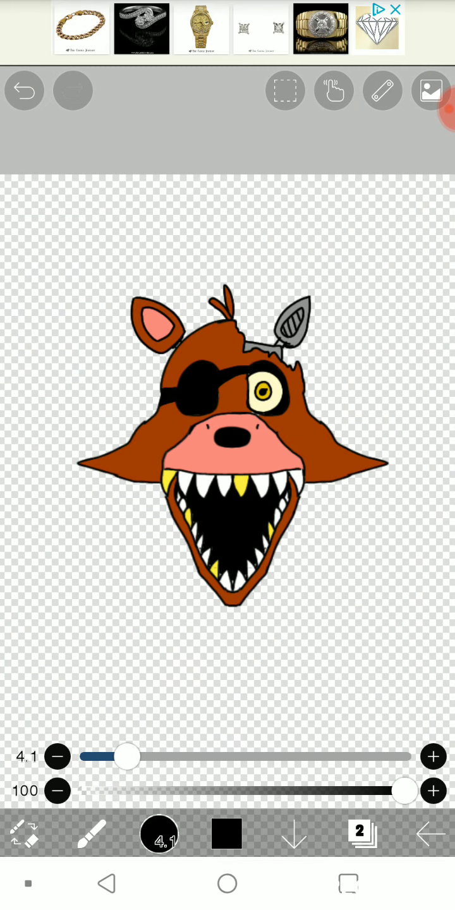
scroll(227, 442, "up", 1)
scroll(228, 442, "up", 2)
scroll(227, 443, "up", 2)
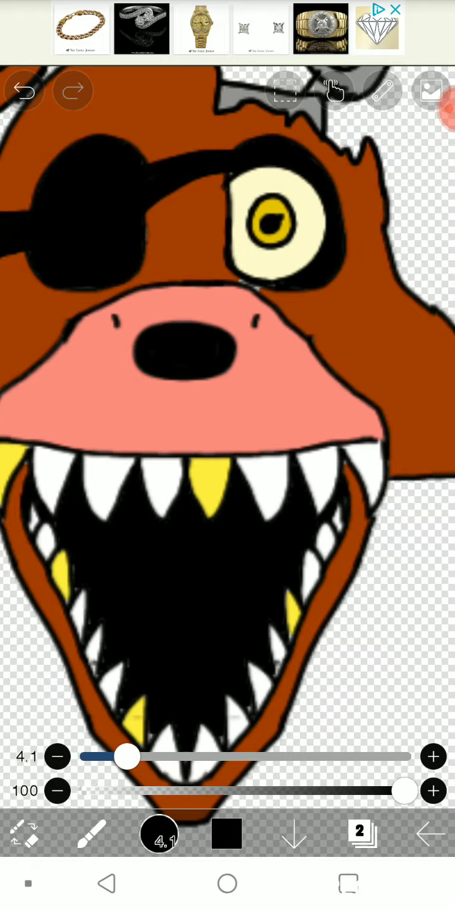
scroll(227, 443, "up", 1)
scroll(228, 442, "down", 3)
scroll(228, 443, "up", 1)
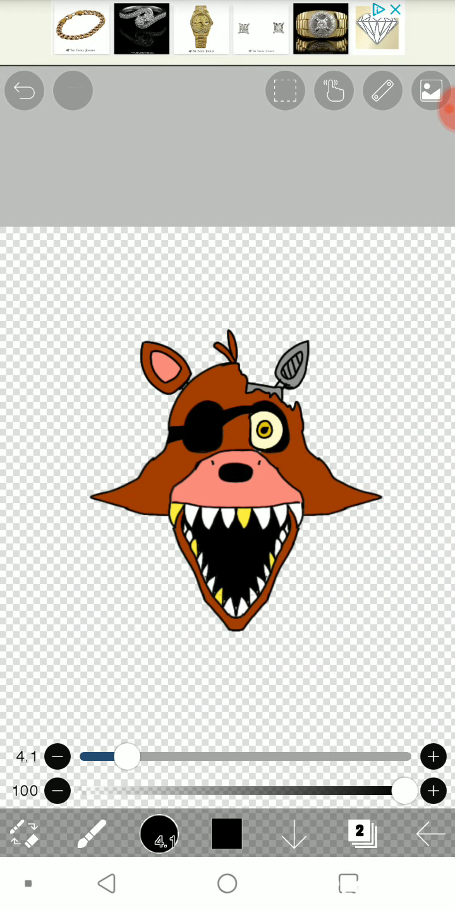
scroll(227, 443, "down", 2)
scroll(228, 473, "down", 1)
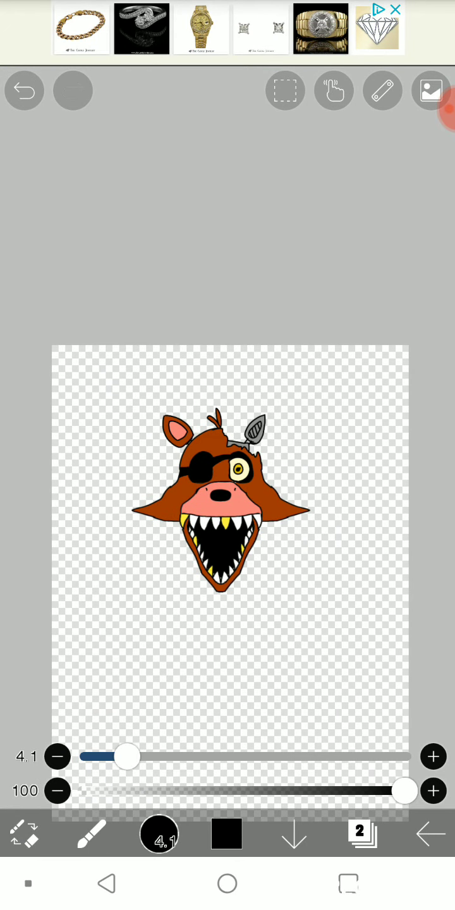